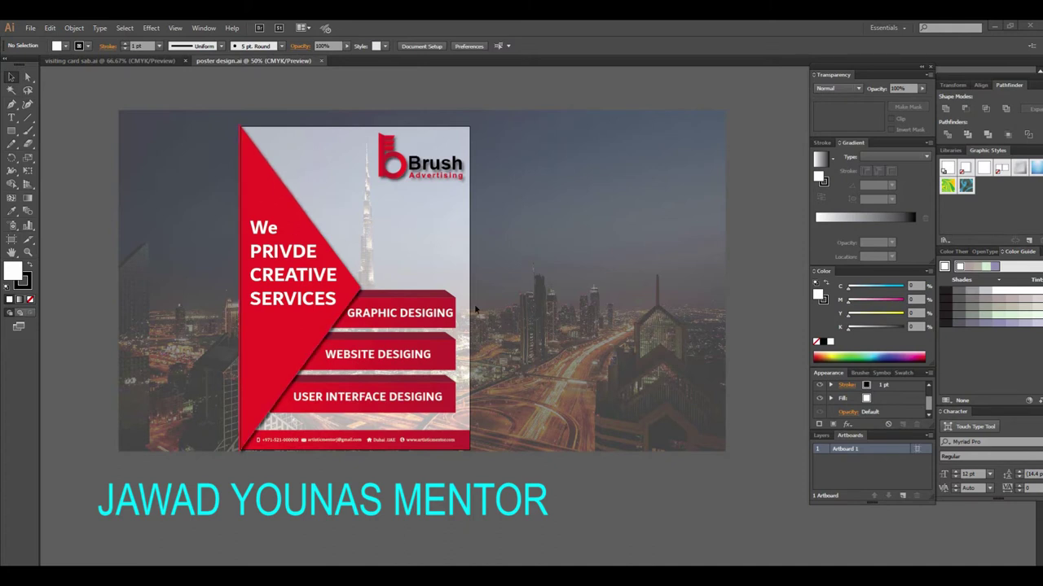
Pan and zoom around the poster artboard to review the design
scroll(492, 301, "down", 1)
left_click_drag(493, 300, 379, 286)
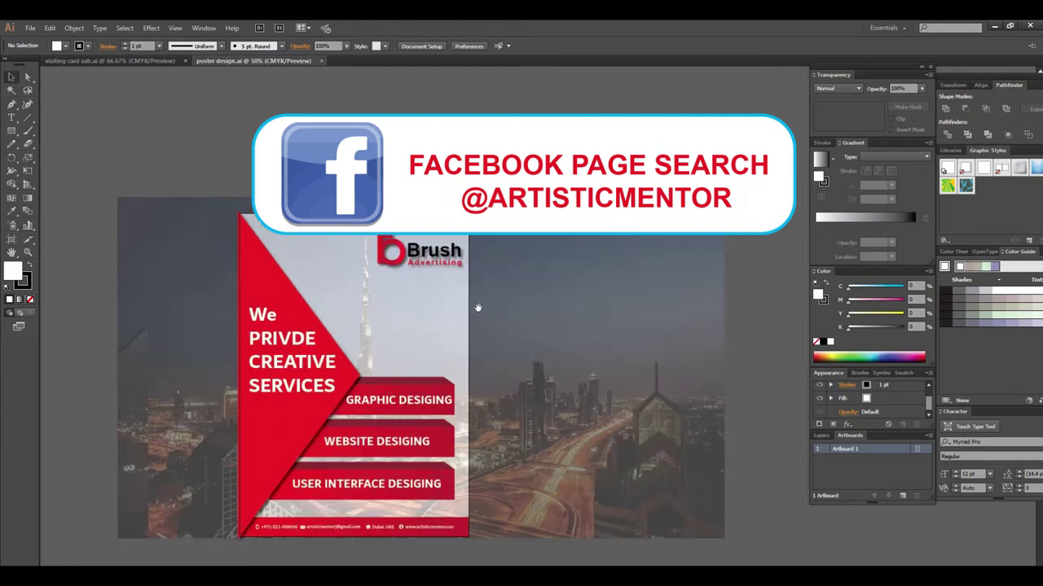
left_click_drag(481, 304, 559, 325)
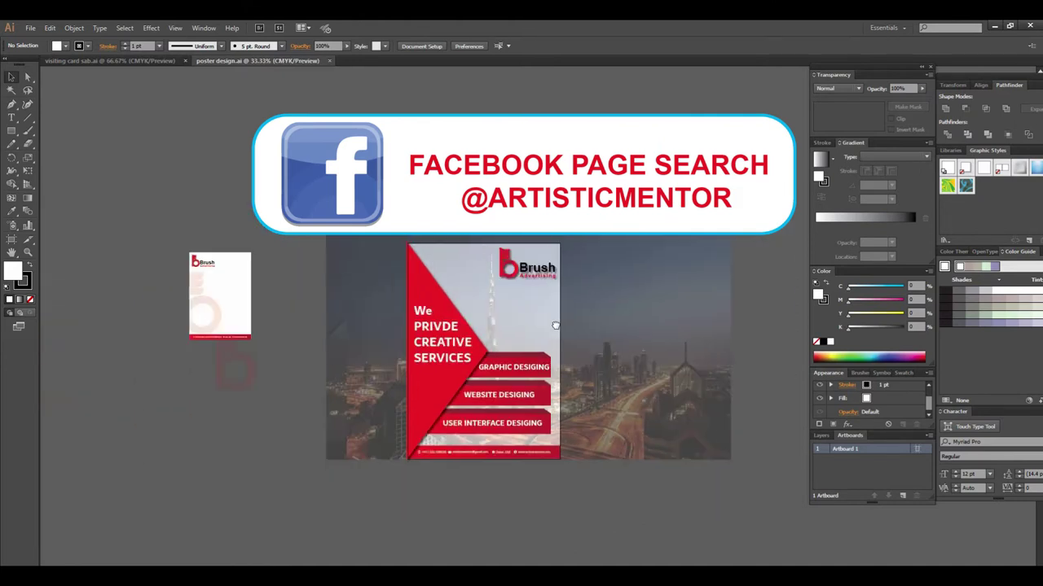
scroll(557, 325, "up", 1)
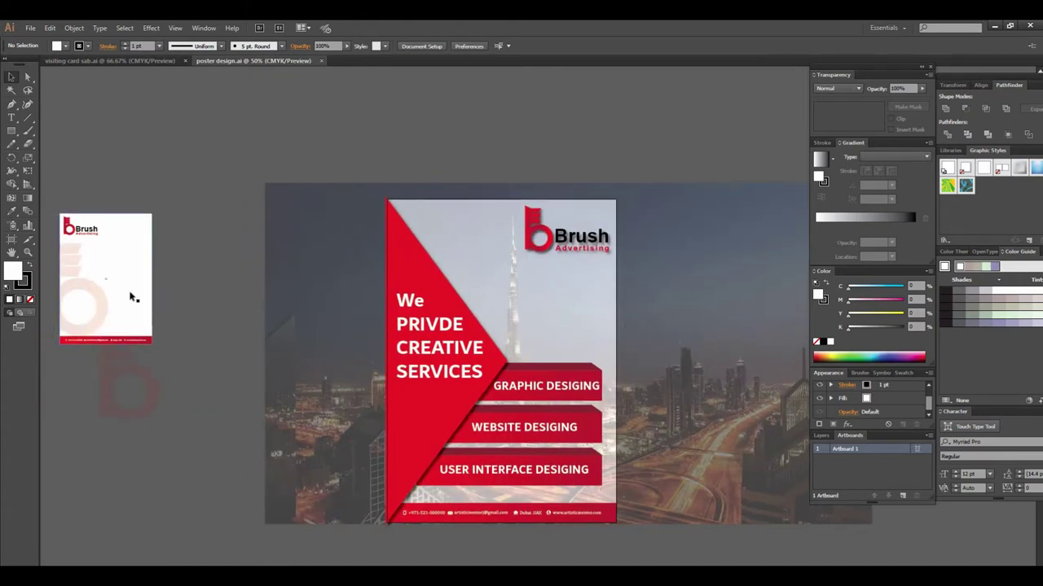
left_click_drag(178, 327, 231, 315)
mouse_move(458, 361)
left_mouse_down()
mouse_move(441, 385)
mouse_move(376, 377)
left_mouse_up()
left_click_drag(305, 340, 377, 314)
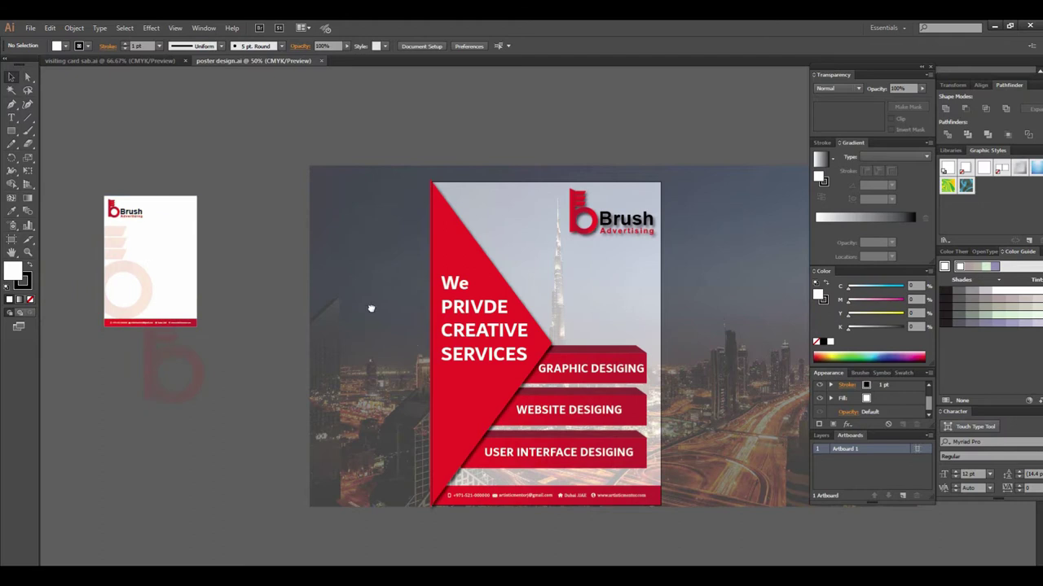
left_click_drag(370, 305, 249, 299)
mouse_move(176, 268)
left_mouse_down()
mouse_move(228, 255)
mouse_move(200, 261)
left_mouse_up()
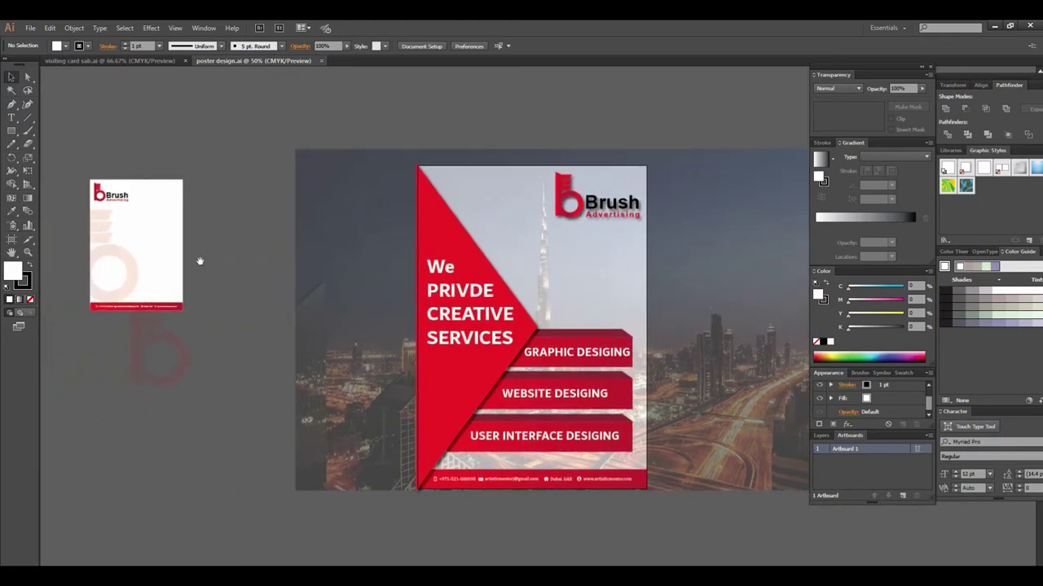
left_click_drag(607, 377, 472, 390)
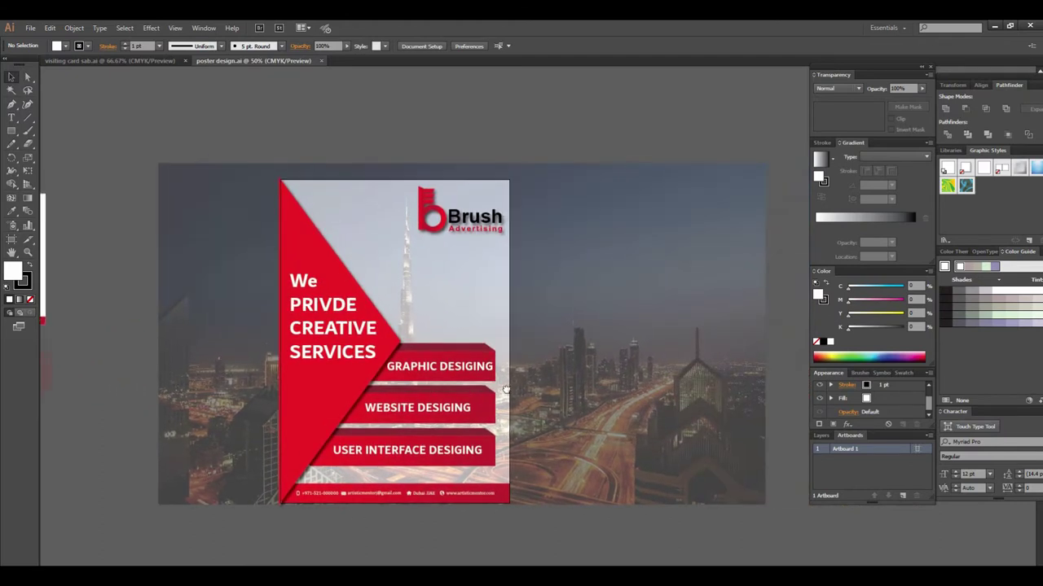
left_click_drag(433, 318, 352, 330)
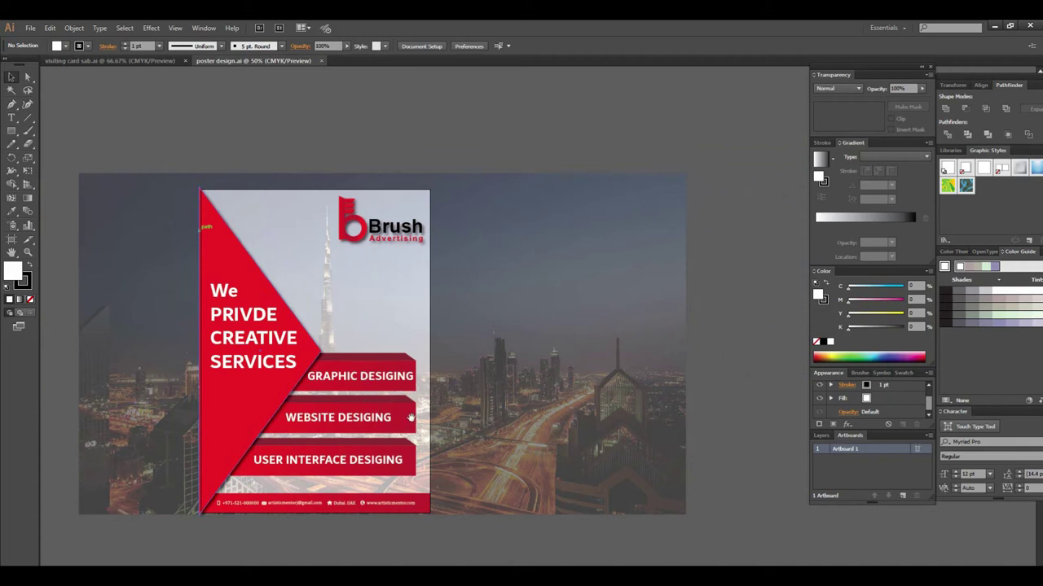
key("ctrl+plus")
scroll(431, 307, "up", 1)
scroll(380, 210, "up", 1)
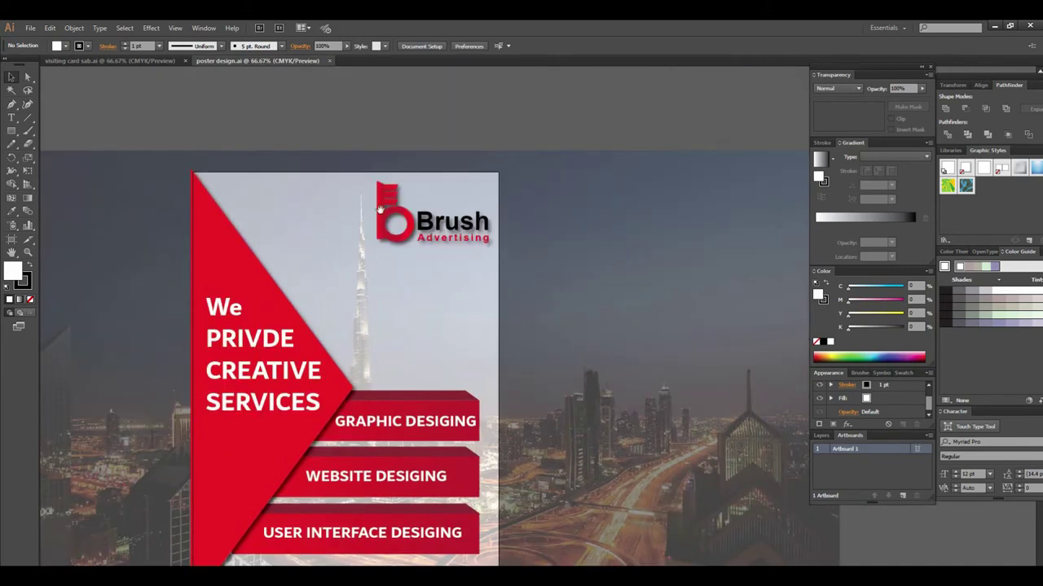
scroll(482, 298, "down", 2)
left_click_drag(516, 349, 337, 332)
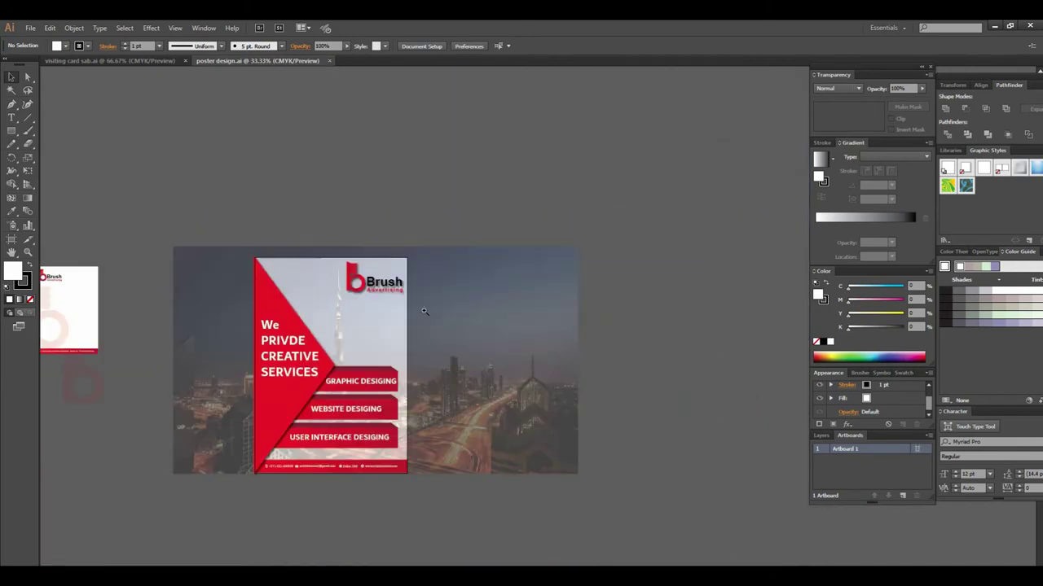
scroll(456, 368, "up", 1)
left_click_drag(455, 368, 434, 317)
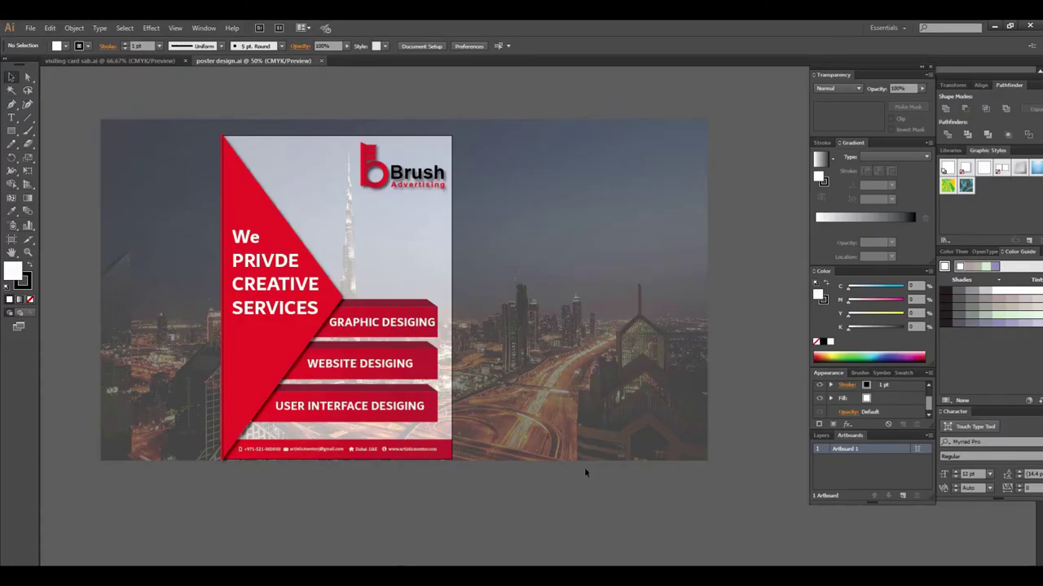
mouse_move(622, 330)
left_mouse_down()
mouse_move(490, 352)
mouse_move(501, 364)
mouse_move(418, 344)
left_mouse_up()
key("ctrl+minus")
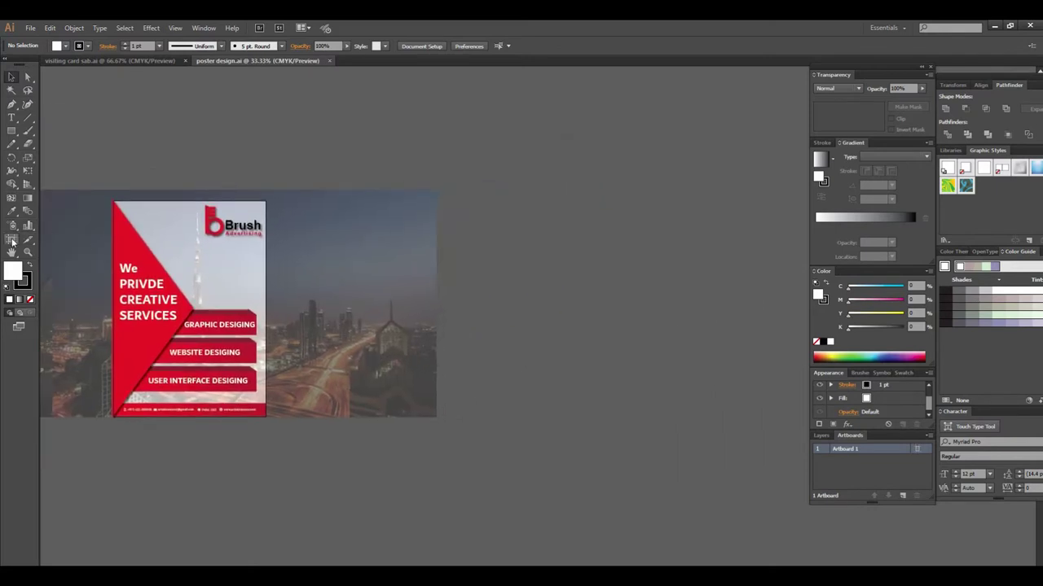
Alt-drag the poster artboard to place a duplicate beside the original
left_click(11, 239)
left_click_drag(231, 266, 649, 266)
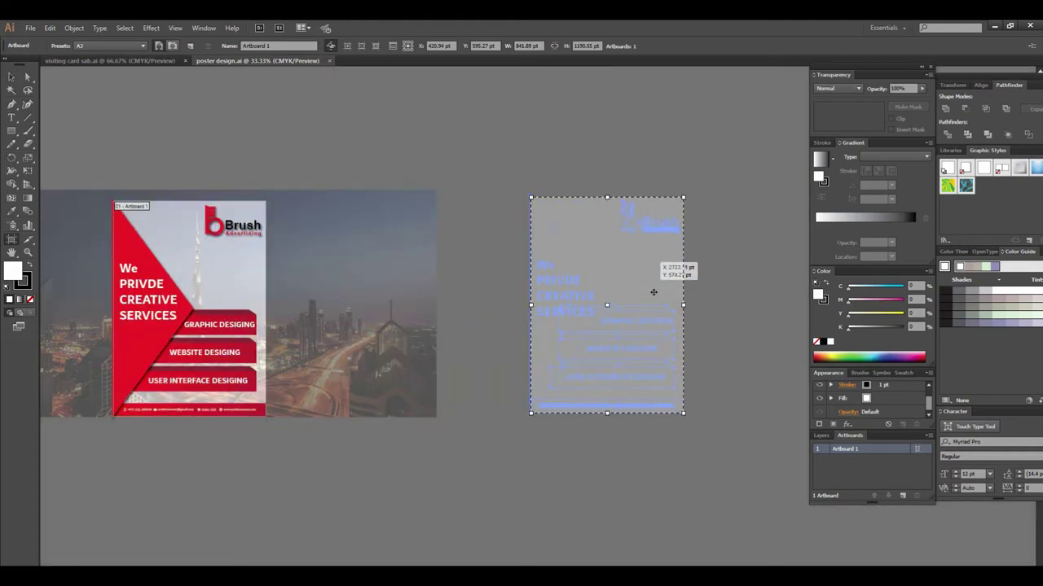
left_click_drag(653, 291, 649, 301)
scroll(187, 141, "right", 5)
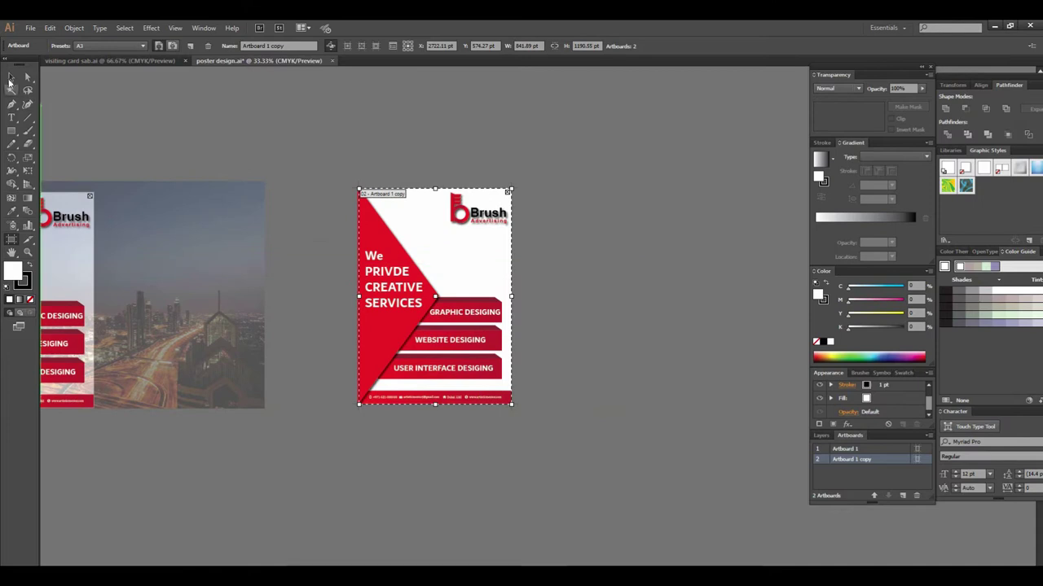
Delete all artwork from the copied artboard, leaving it blank
left_click(12, 77)
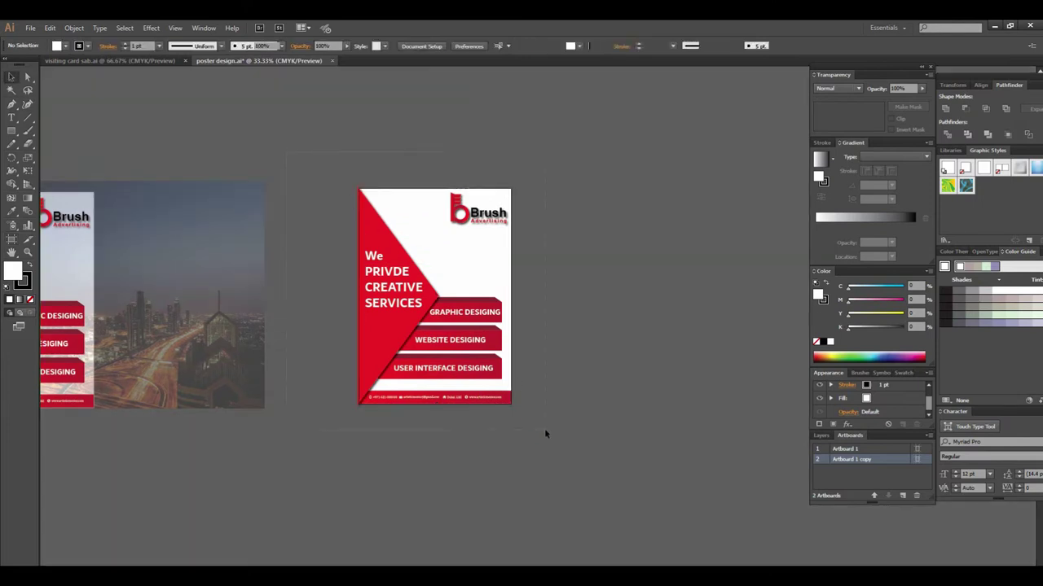
key("ctrl+a")
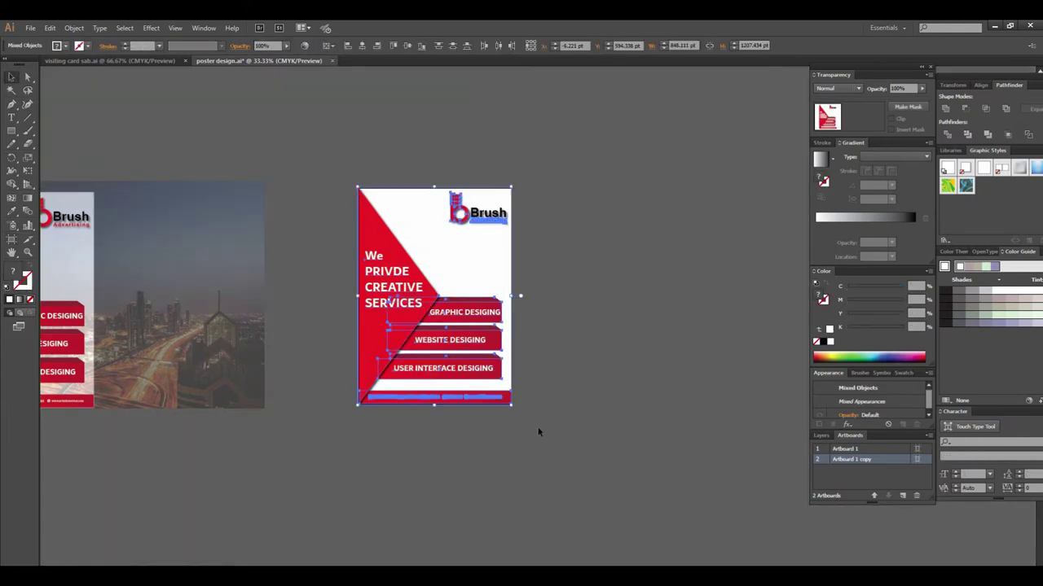
key("Delete")
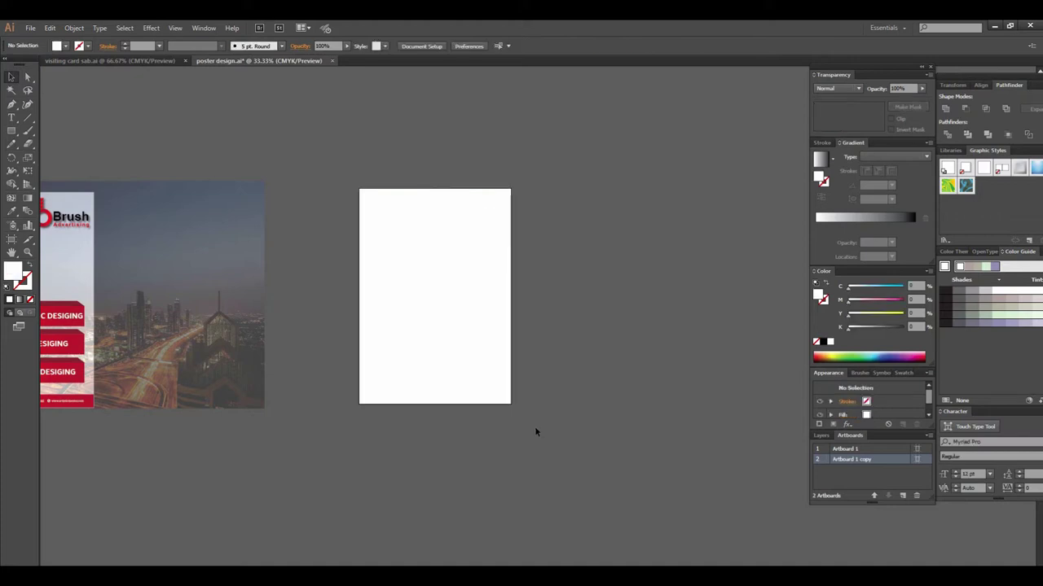
Close the visiting card sab.ai document
scroll(458, 379, "left", 3)
scroll(468, 302, "left", 1)
scroll(468, 303, "up", 1)
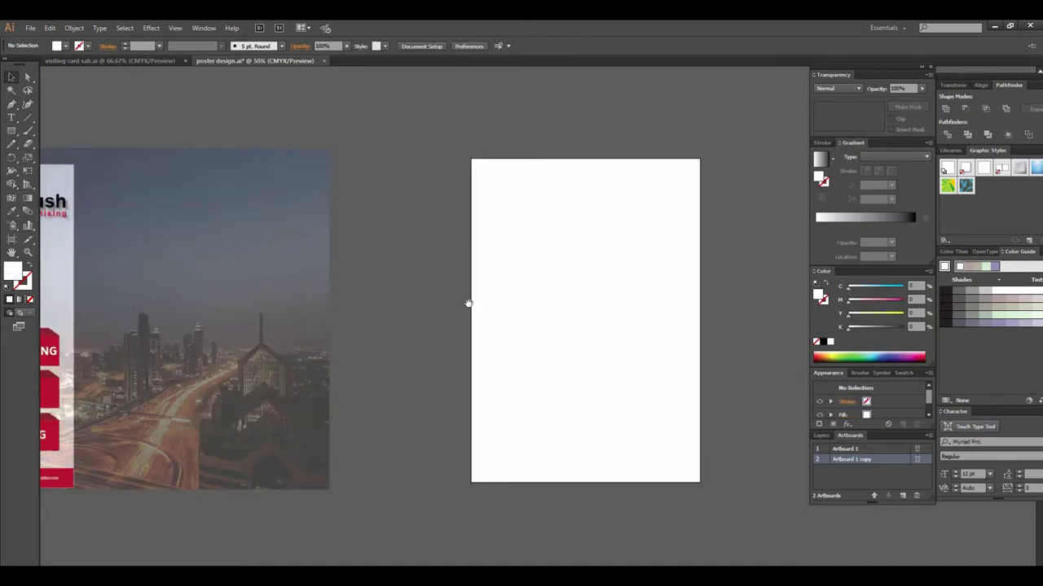
scroll(462, 260, "right", 5)
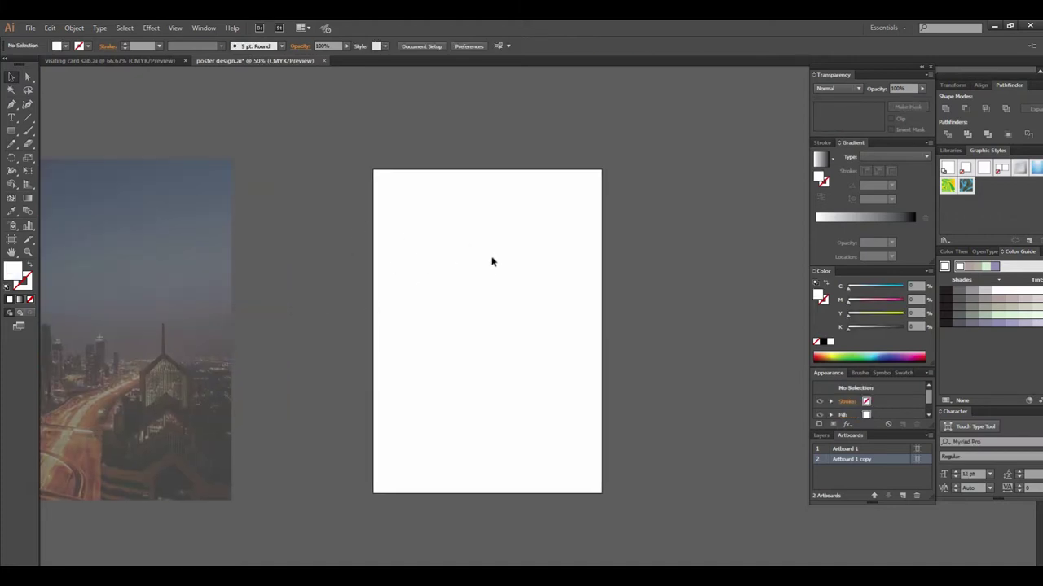
left_click(184, 61)
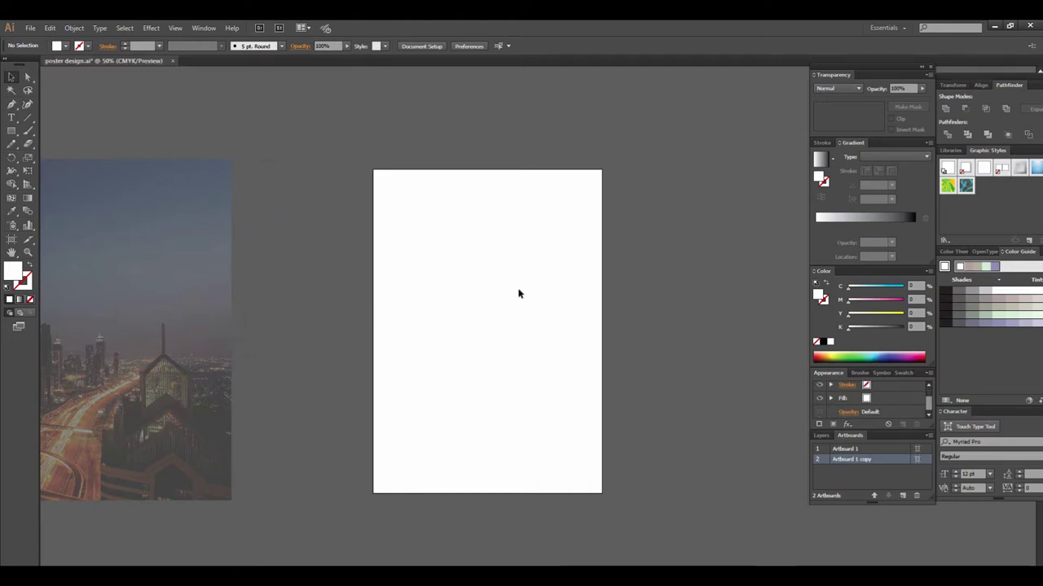
Create a new A3 document with 0.125 pt bleed
left_click(31, 28)
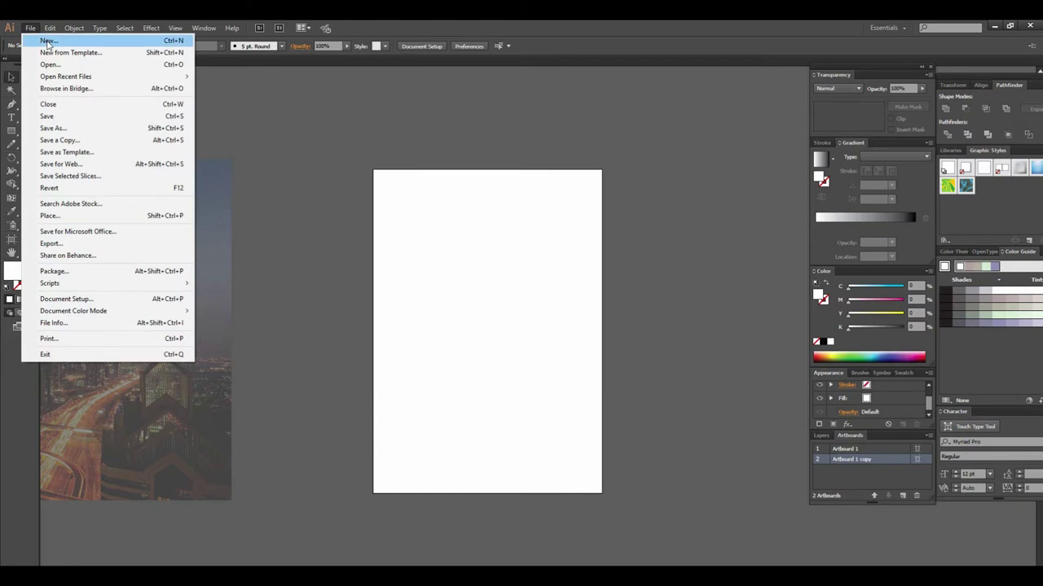
left_click(48, 41)
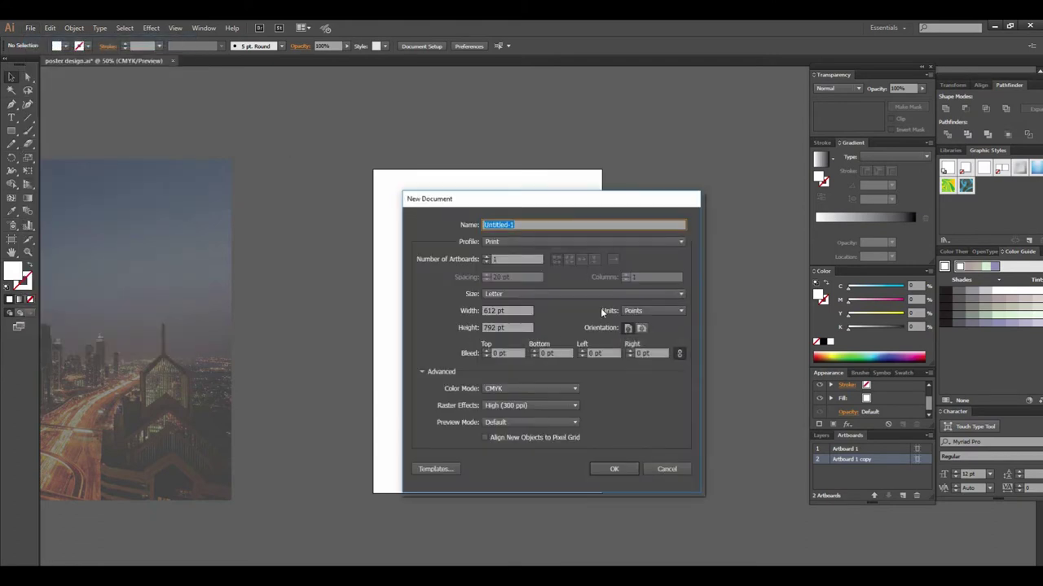
left_click(583, 293)
left_click(525, 366)
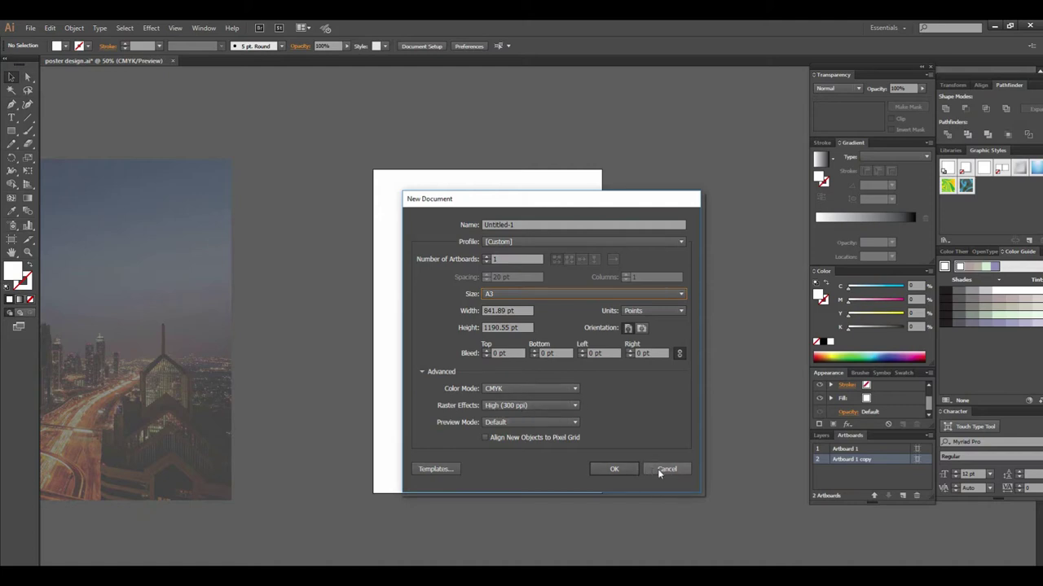
left_click(497, 353)
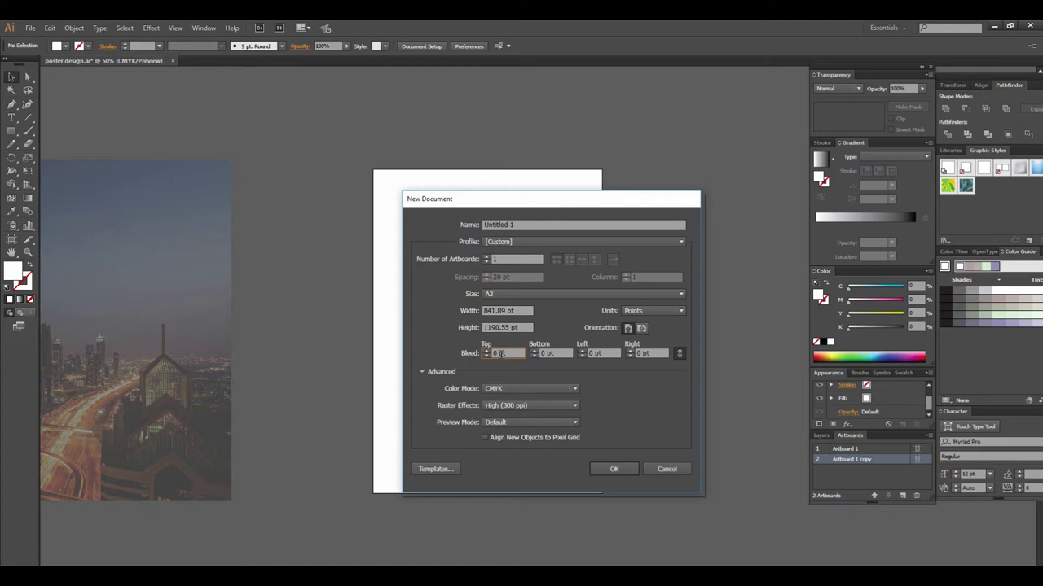
type("0.125")
key("Return")
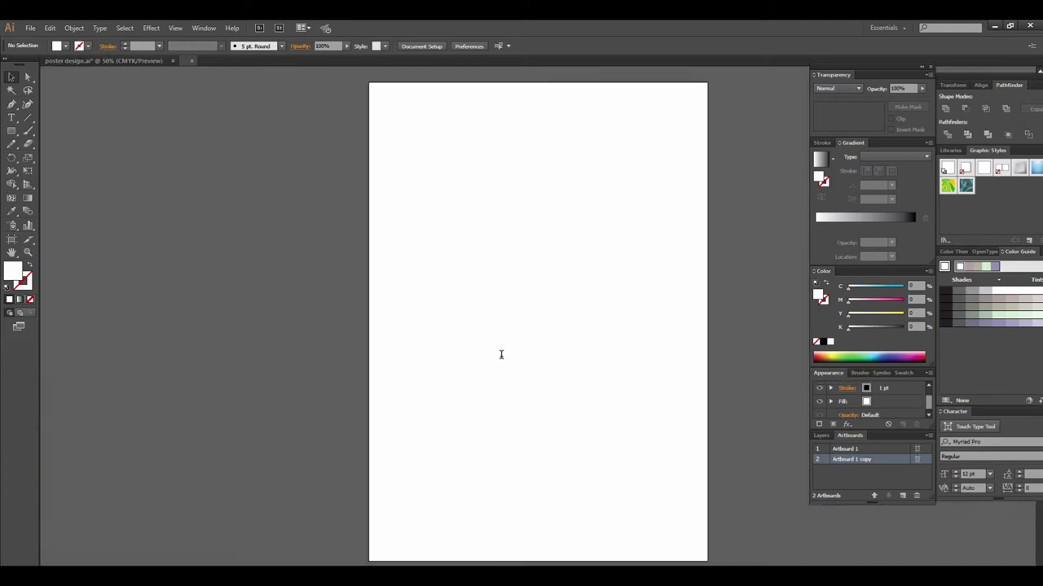
Return to poster design.ai and frame both artboards in view
key("ctrl+minus")
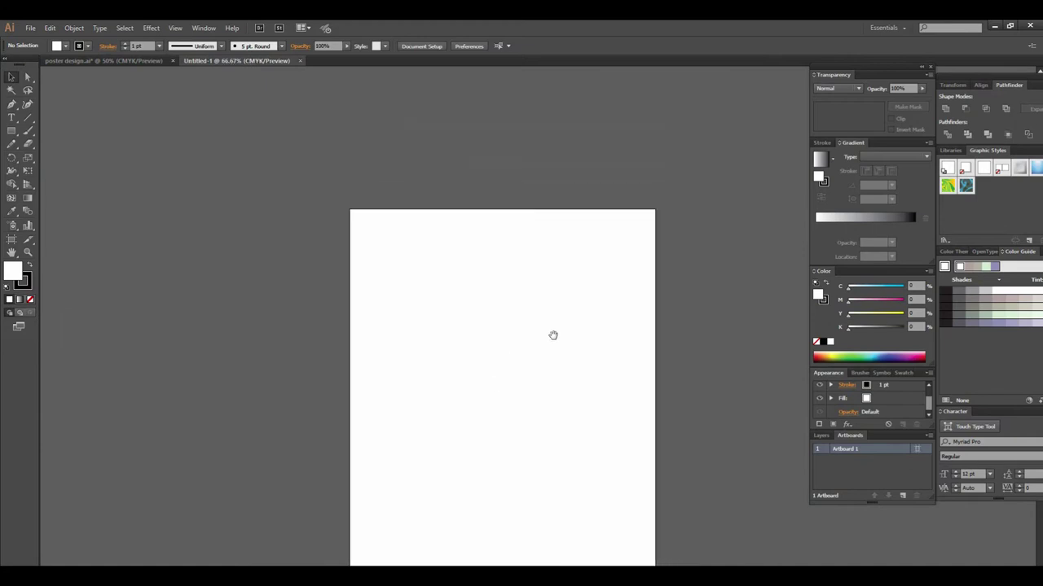
left_click_drag(552, 333, 475, 318)
key("ctrl+plus")
left_click(103, 61)
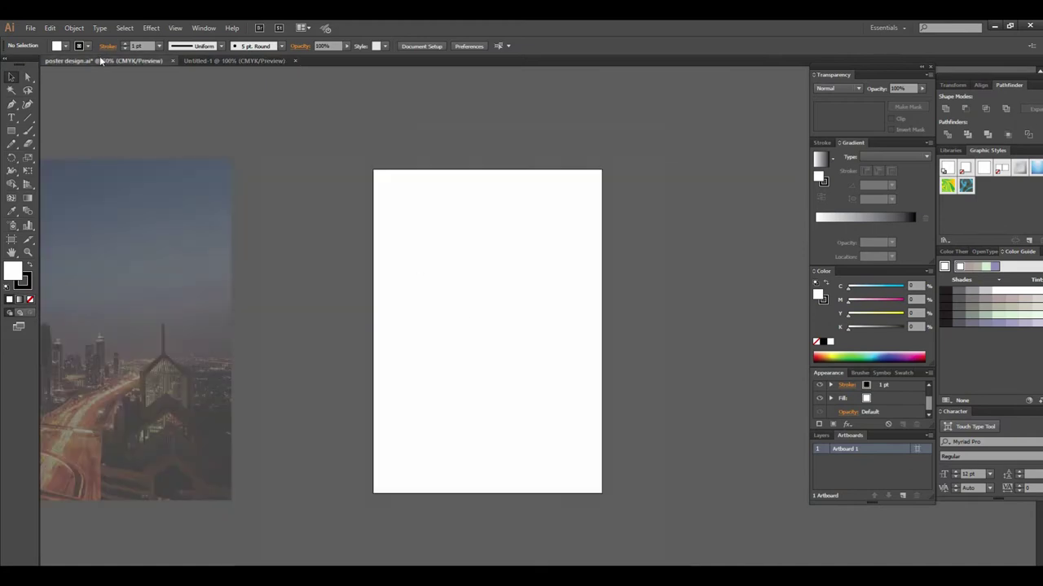
left_click_drag(444, 286, 546, 319)
left_click(541, 387, "alt")
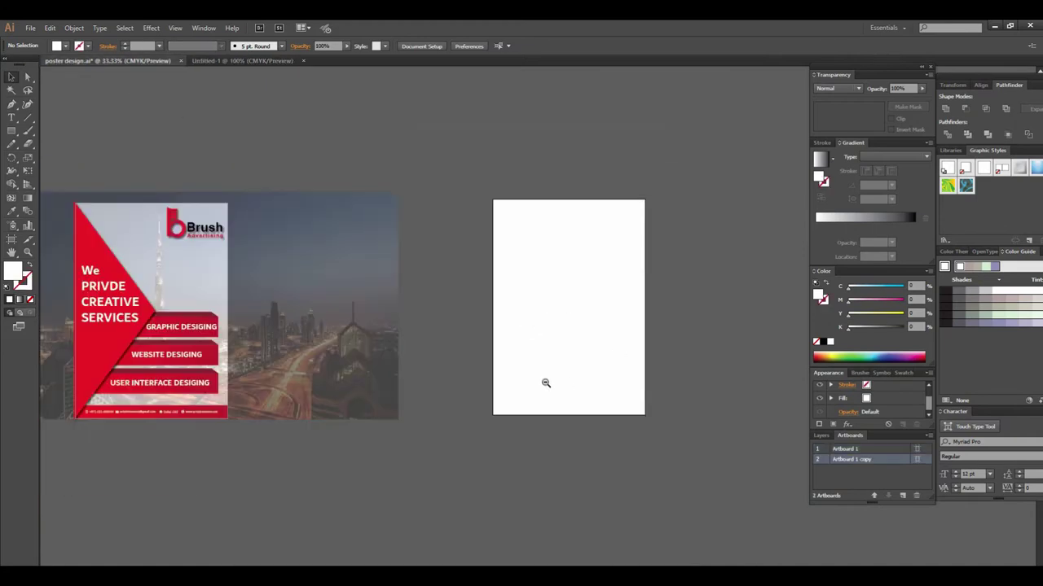
left_click_drag(544, 384, 468, 367)
left_click(502, 304)
left_click_drag(589, 351, 540, 369)
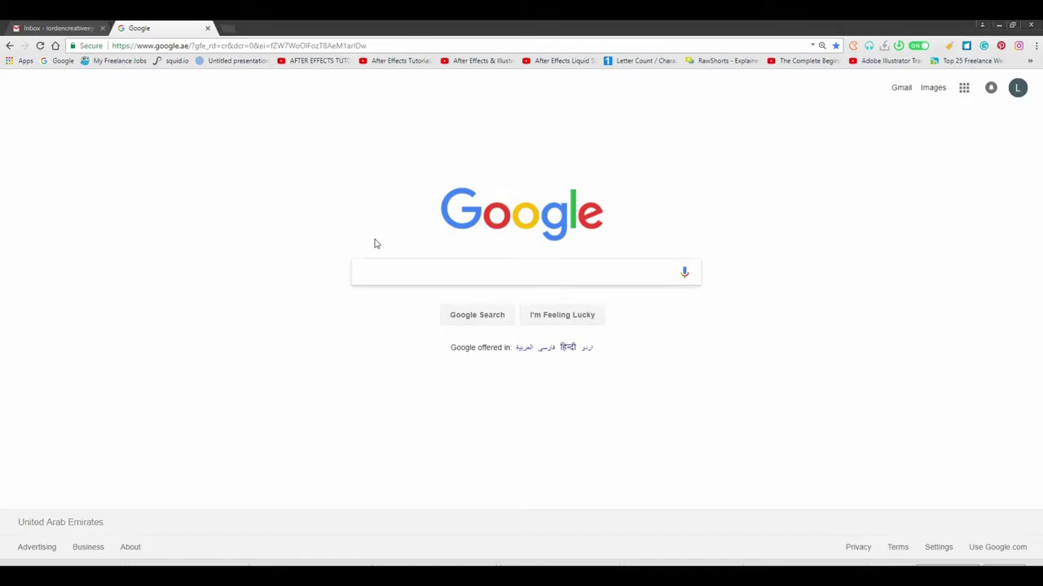
Search Google for 'uae' and show the image results
left_click(377, 267)
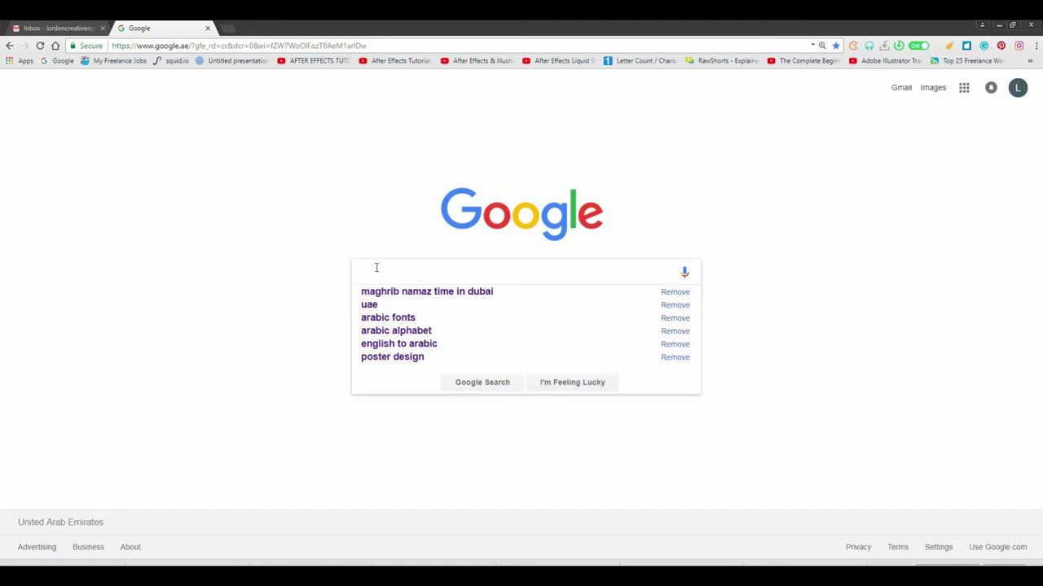
left_click(102, 28)
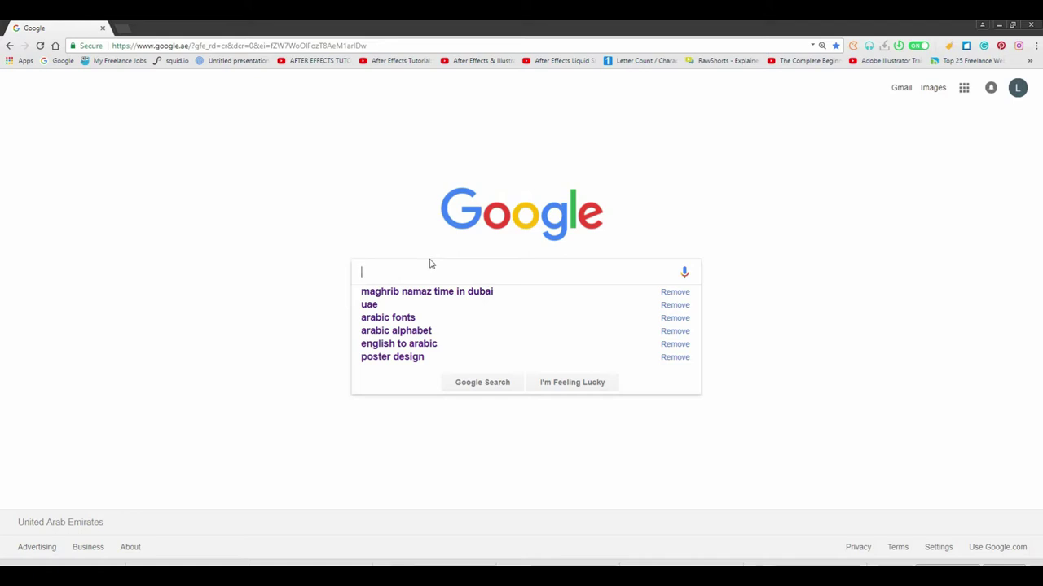
type("uae")
key("Return")
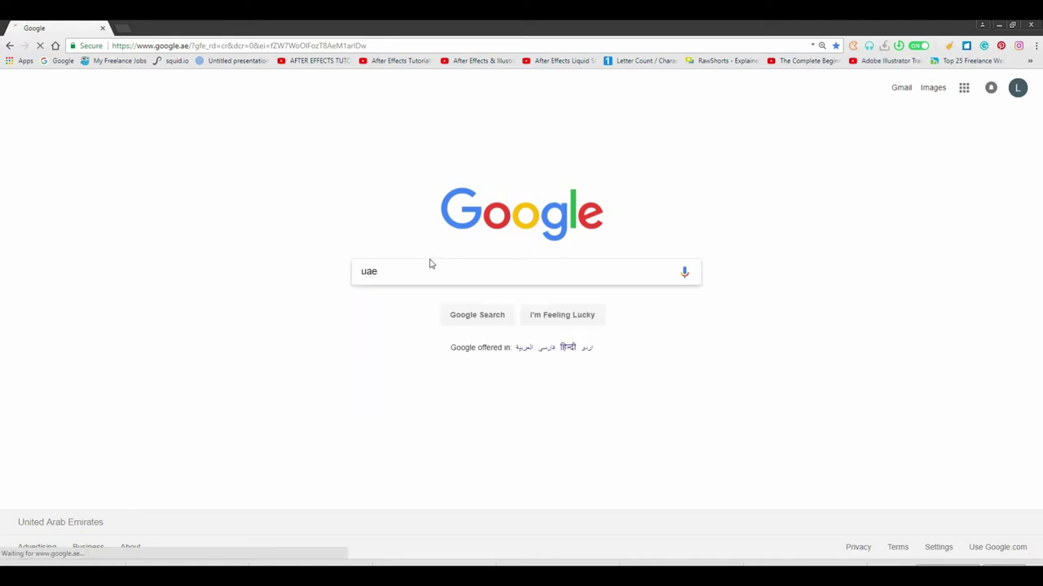
left_click(139, 131)
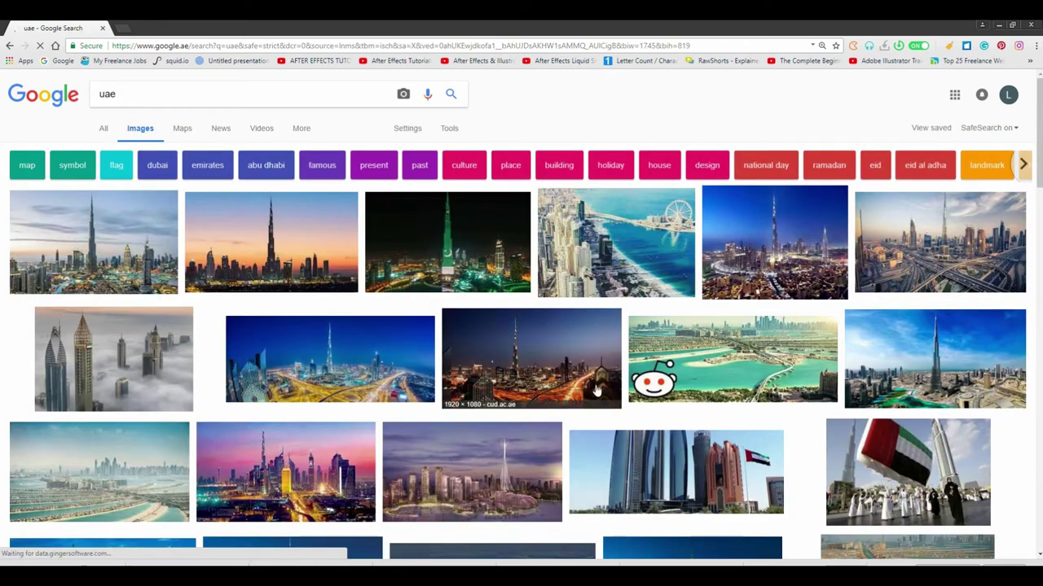
Open the Dubai night skyline photo and copy the image
scroll(643, 412, "down", 2)
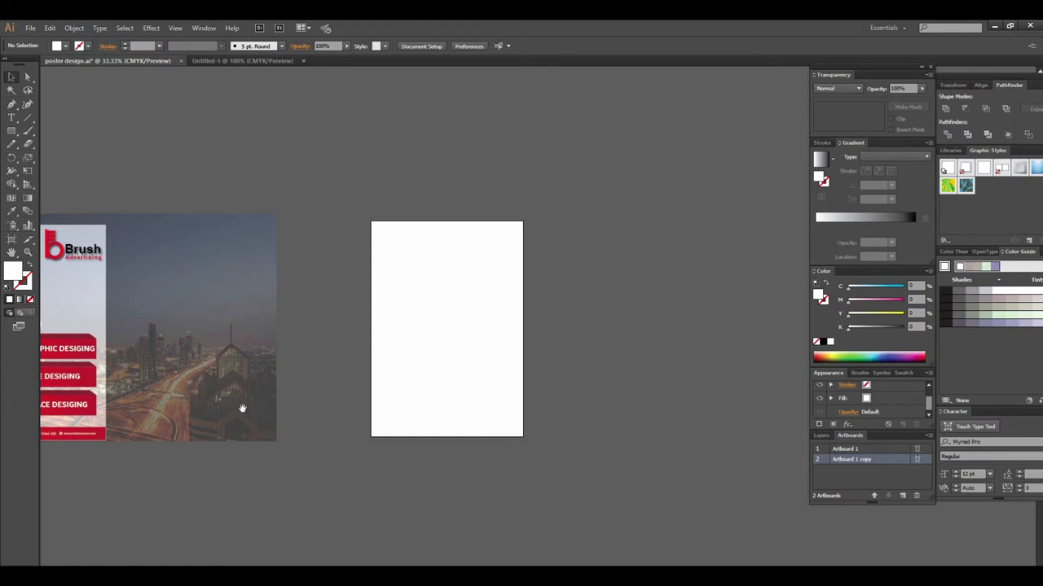
left_click_drag(241, 408, 412, 377)
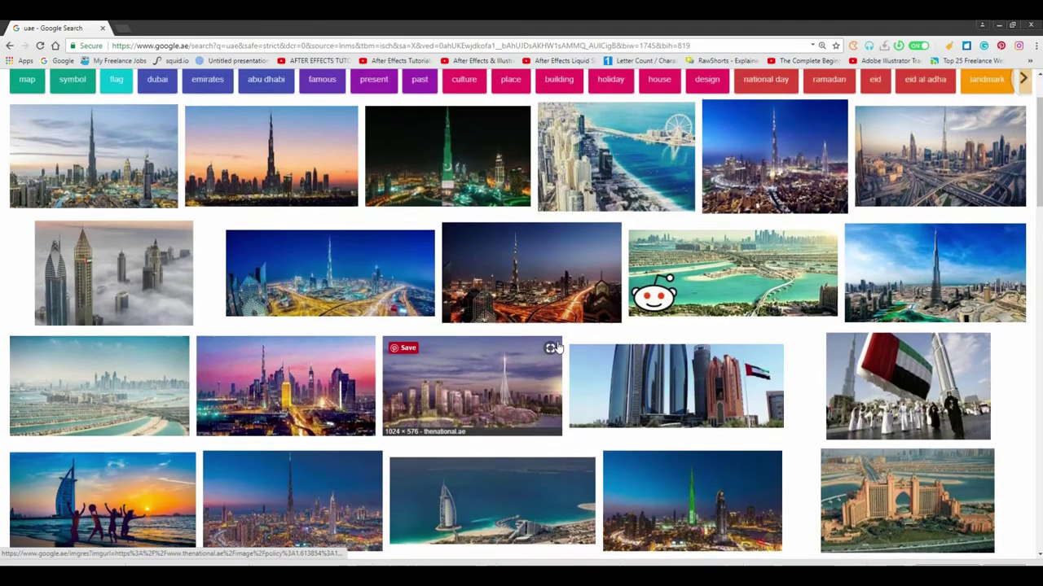
scroll(546, 356, "up", 2)
left_click(545, 356)
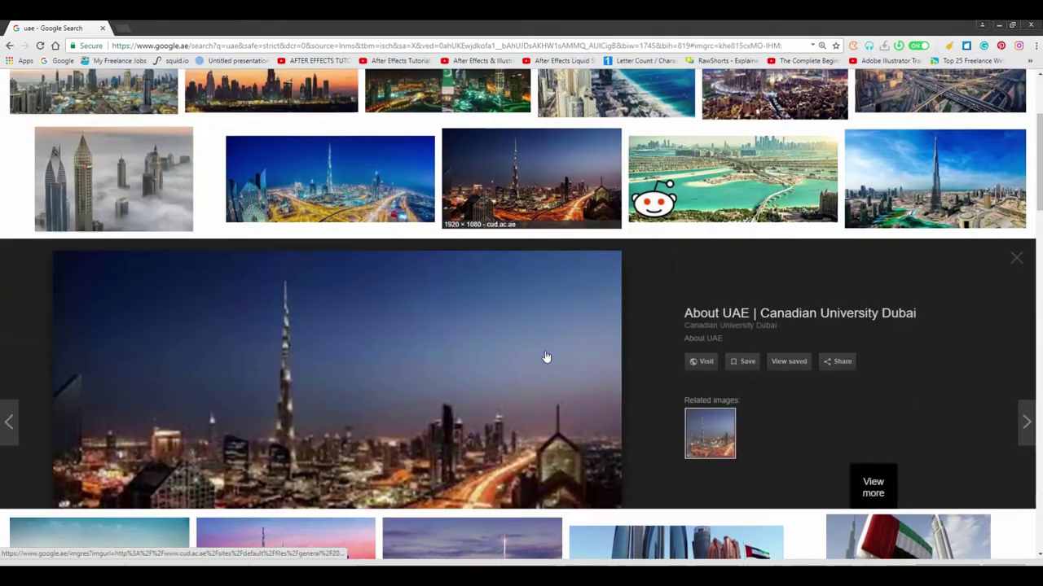
right_click(369, 279)
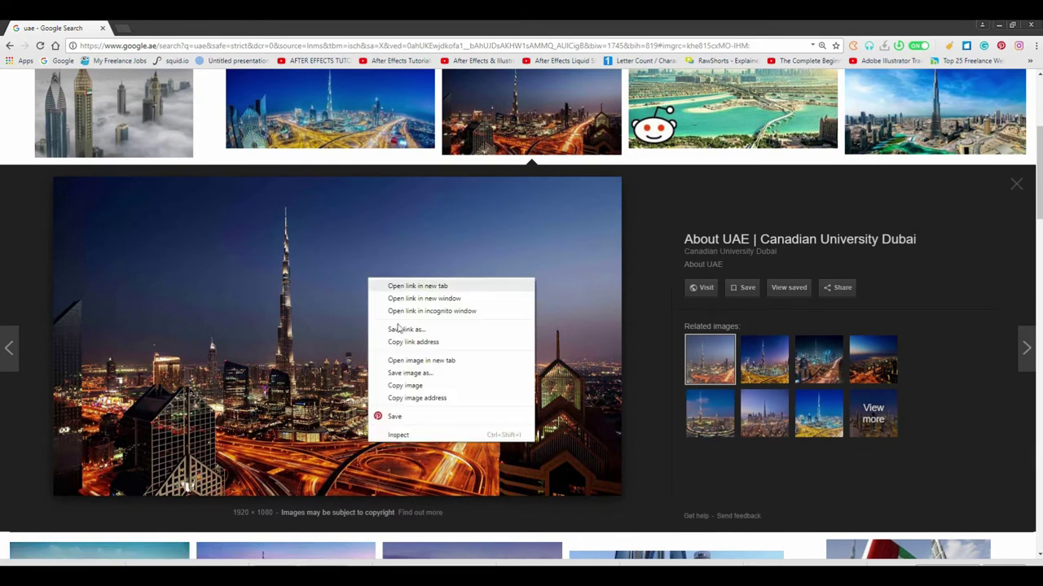
left_click(404, 385)
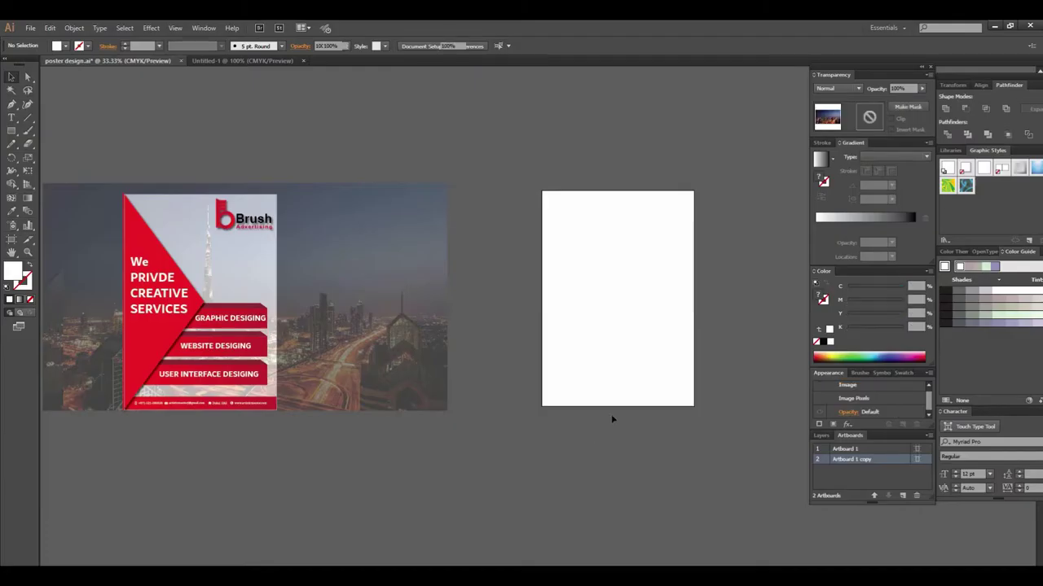
Paste the skyline photo and move it to empty canvas on the right
key("ctrl+v")
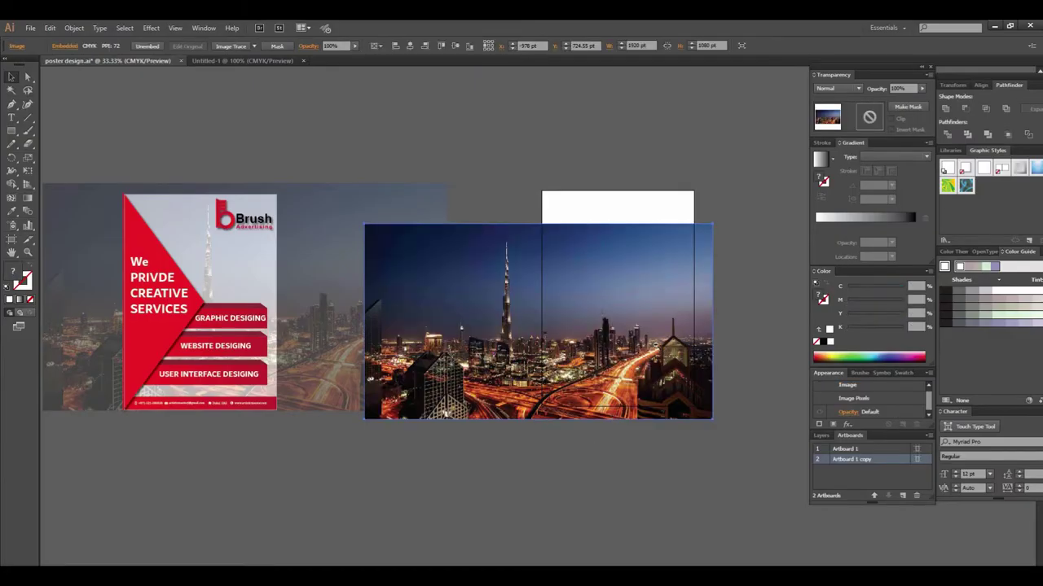
key("ctrl+minus")
scroll(423, 326, "right", 3)
left_click_drag(314, 334, 659, 308)
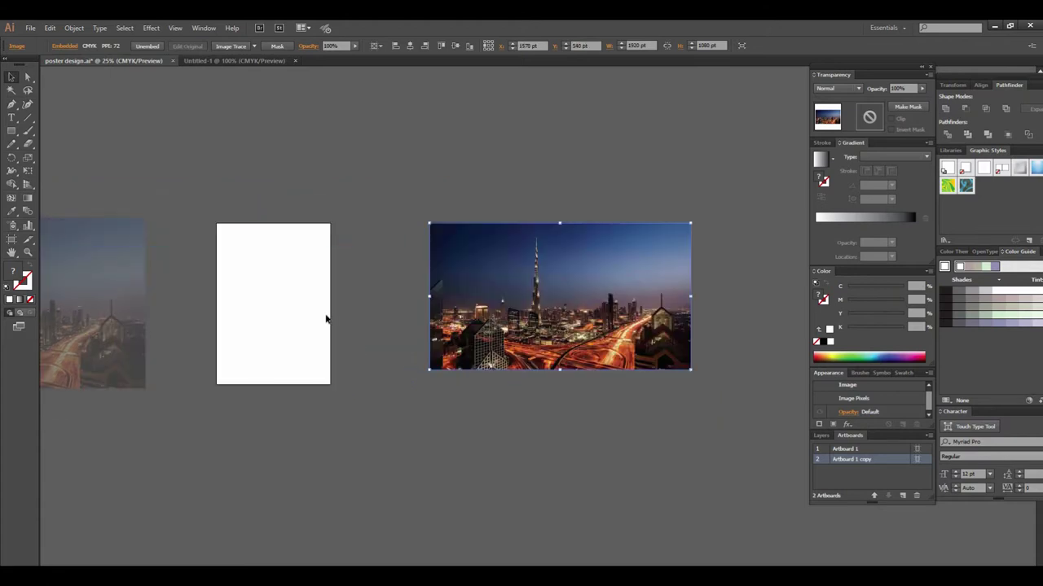
scroll(402, 316, "left", 3)
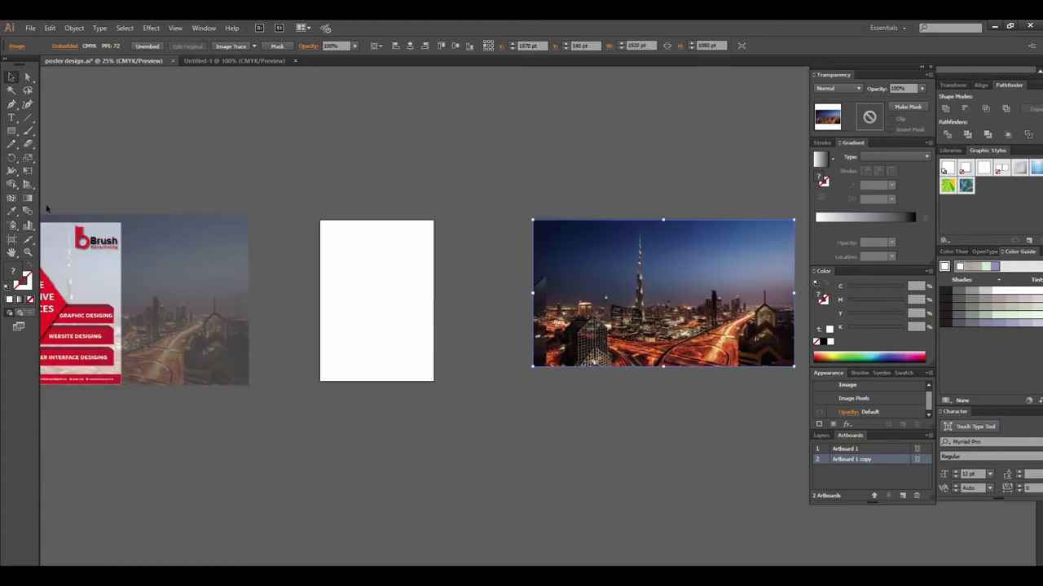
Move the blank artboard onto the skyline photo
left_click(10, 241)
left_click_drag(363, 305, 547, 305)
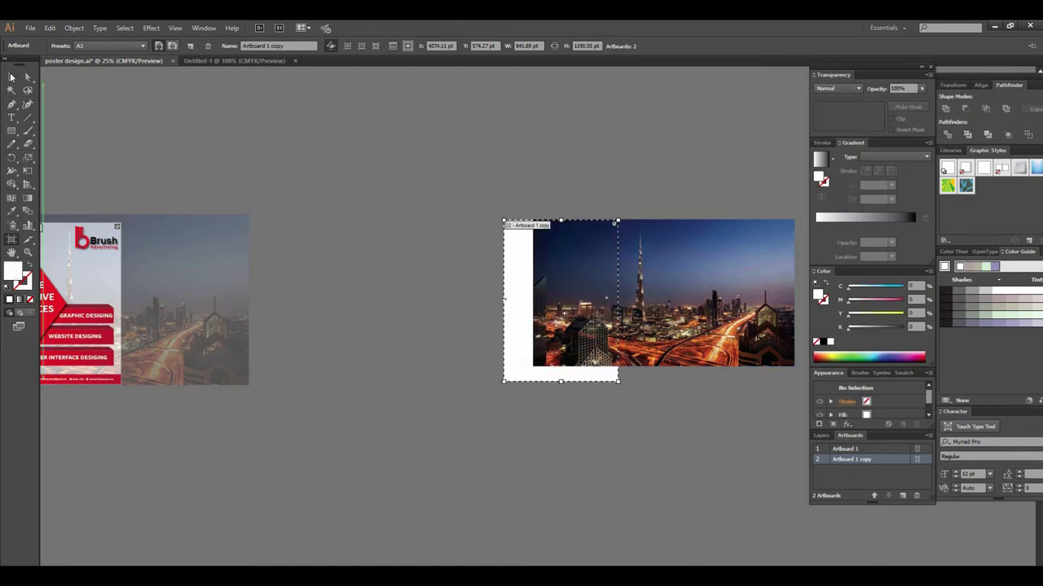
left_click(11, 76)
mouse_move(606, 300)
left_mouse_down()
mouse_move(437, 278)
mouse_move(337, 278)
left_mouse_up()
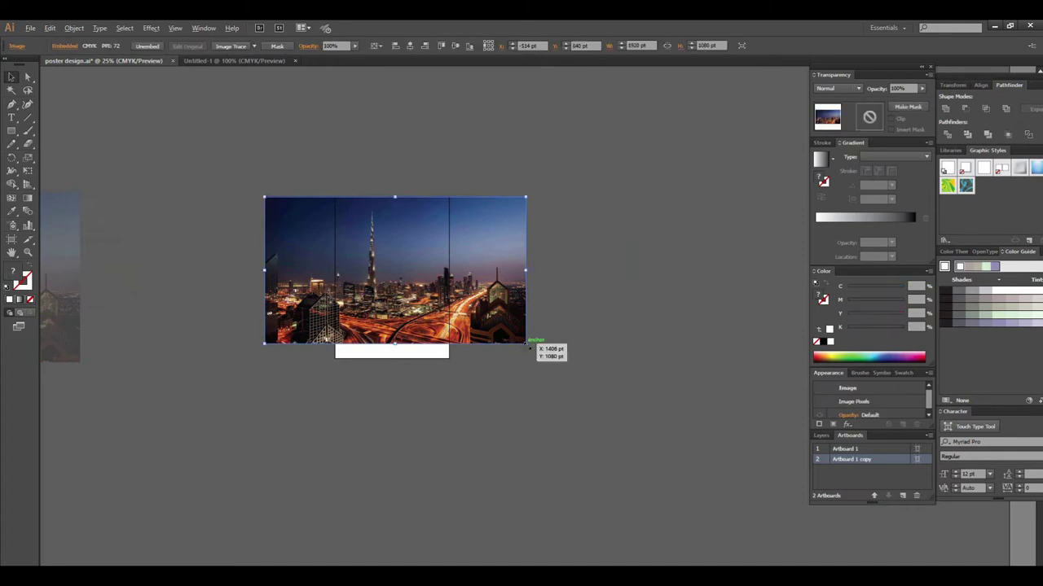
Scale and position the skyline photo to fully cover the artboard
left_click_drag(526, 342, 553, 358)
left_click_drag(473, 325, 485, 319)
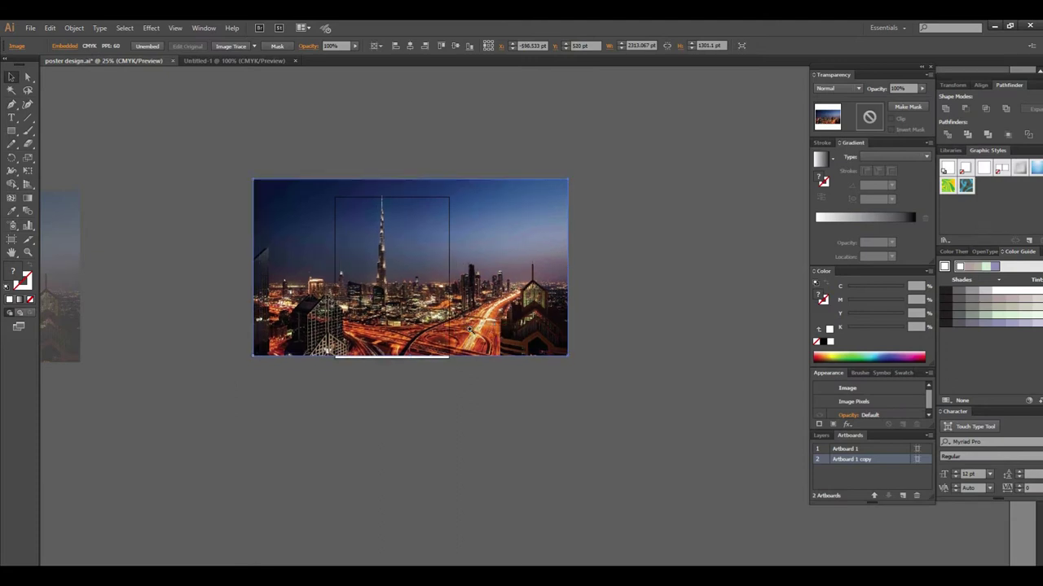
key("ctrl+plus")
key("ctrl+plus")
scroll(501, 275, "down", 1)
left_click_drag(470, 295, 471, 305)
scroll(470, 326, "up", 1)
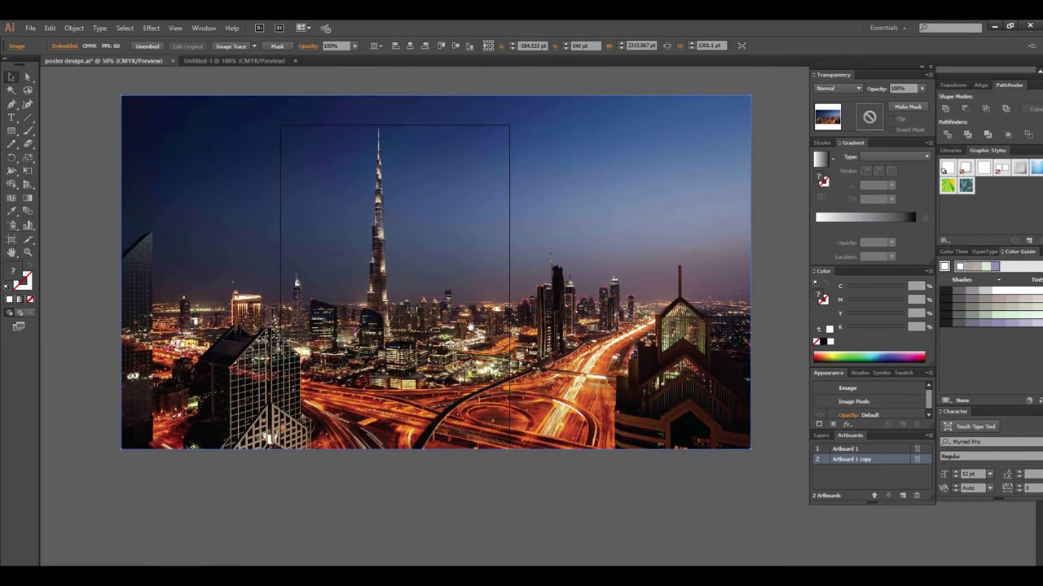
key("ctrl+minus")
key("ctrl+minus")
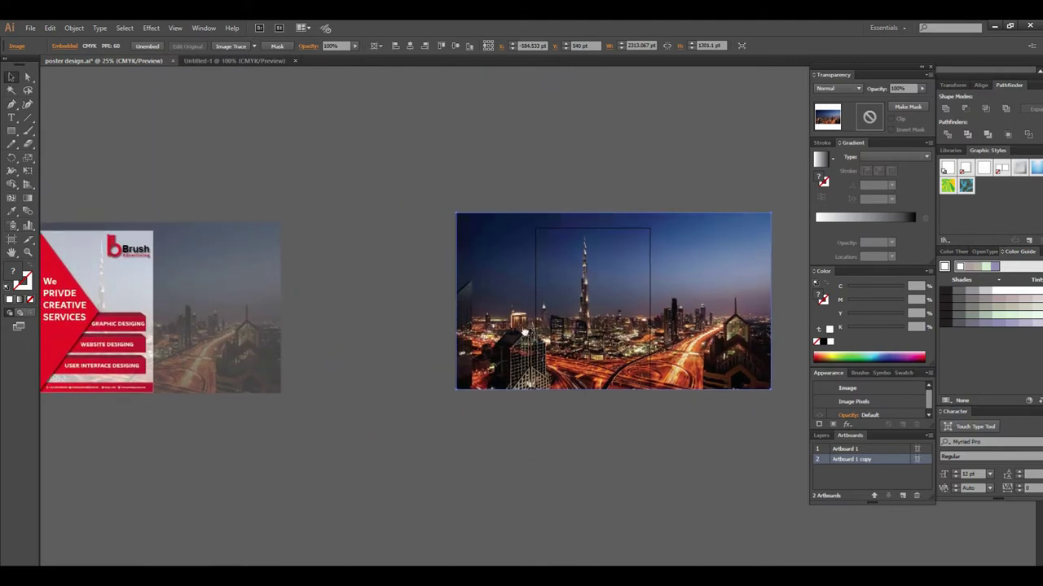
left_click_drag(456, 214, 475, 230)
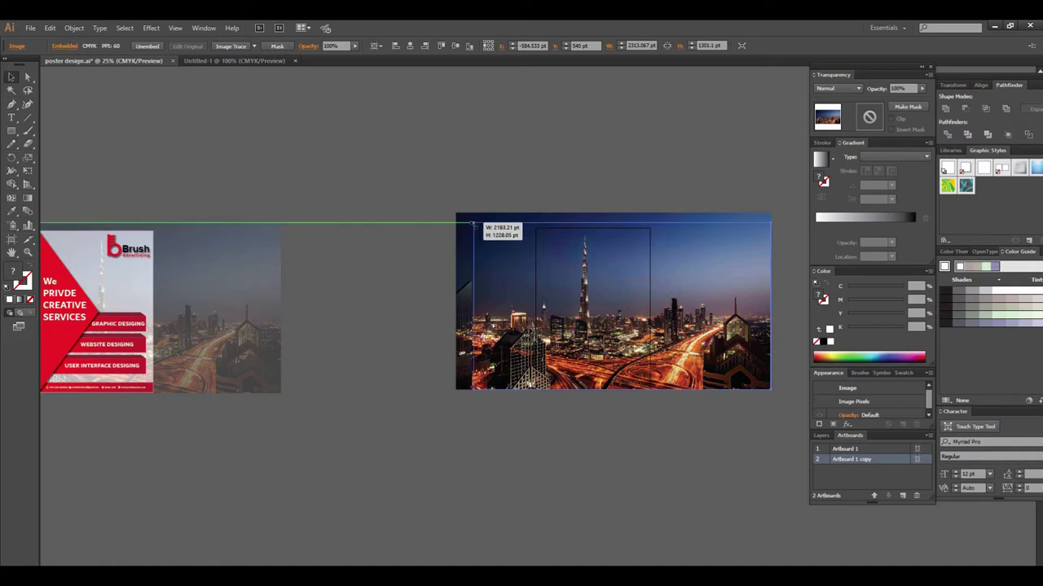
left_click_drag(476, 230, 483, 228)
left_click(635, 429)
Lock the skyline photo in place with Object > Lock > Selection
key("ctrl+plus")
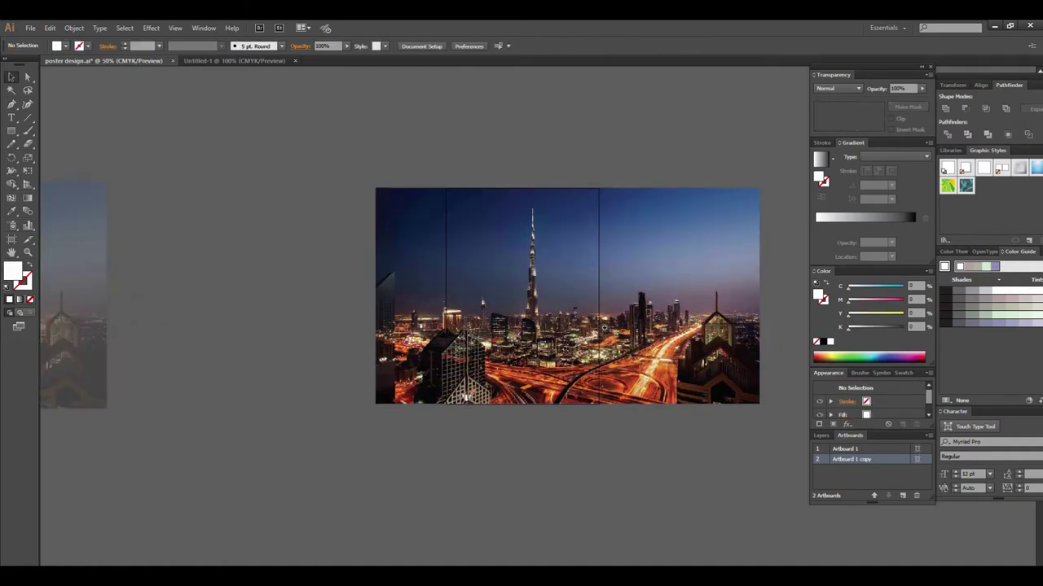
key("ctrl+plus")
left_click(487, 320)
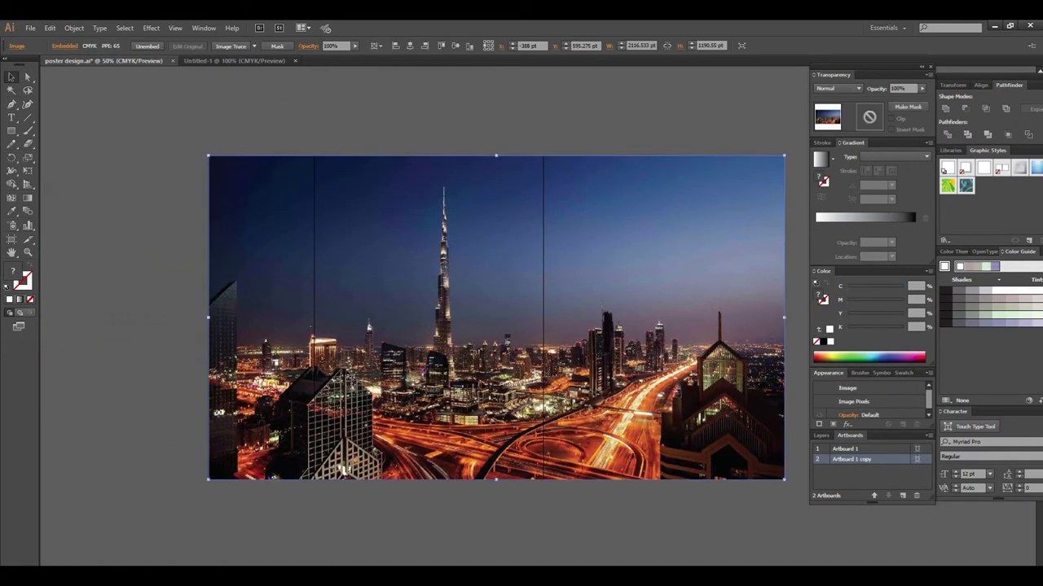
left_click(75, 28)
mouse_move(86, 92)
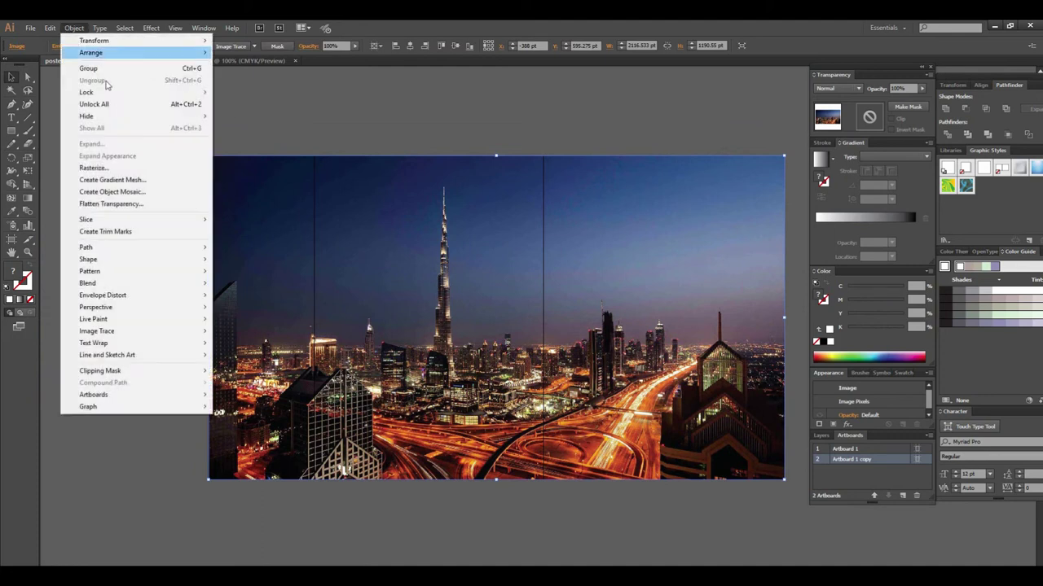
left_click(245, 92)
Centre the city artboard and start a full-height rectangle left of the tower
key("ctrl+minus")
key("ctrl+minus")
key("ctrl+plus")
left_click_drag(412, 233, 278, 149)
key("ctrl+minus")
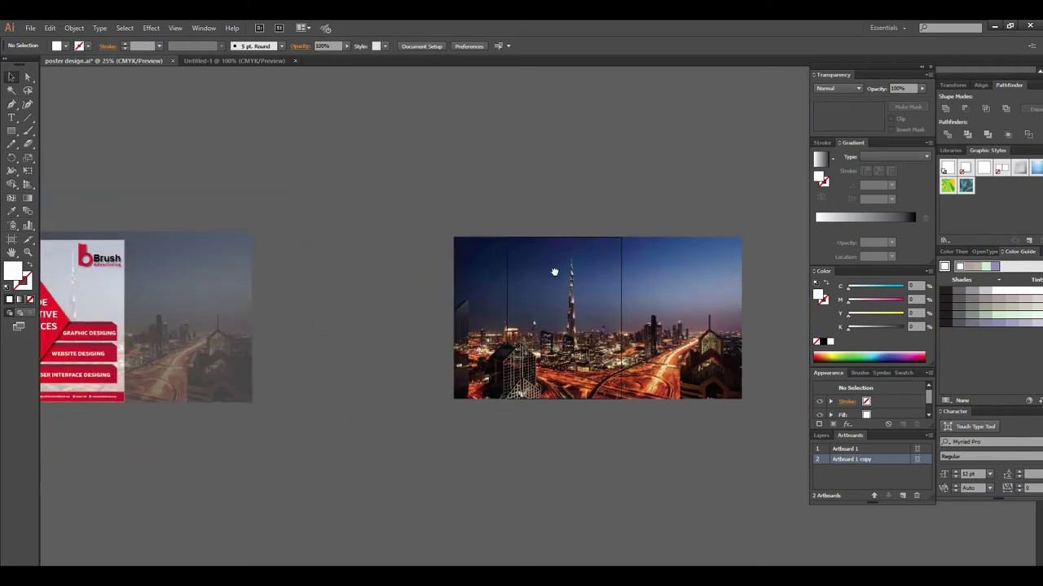
key("ctrl+plus")
key("ctrl+plus")
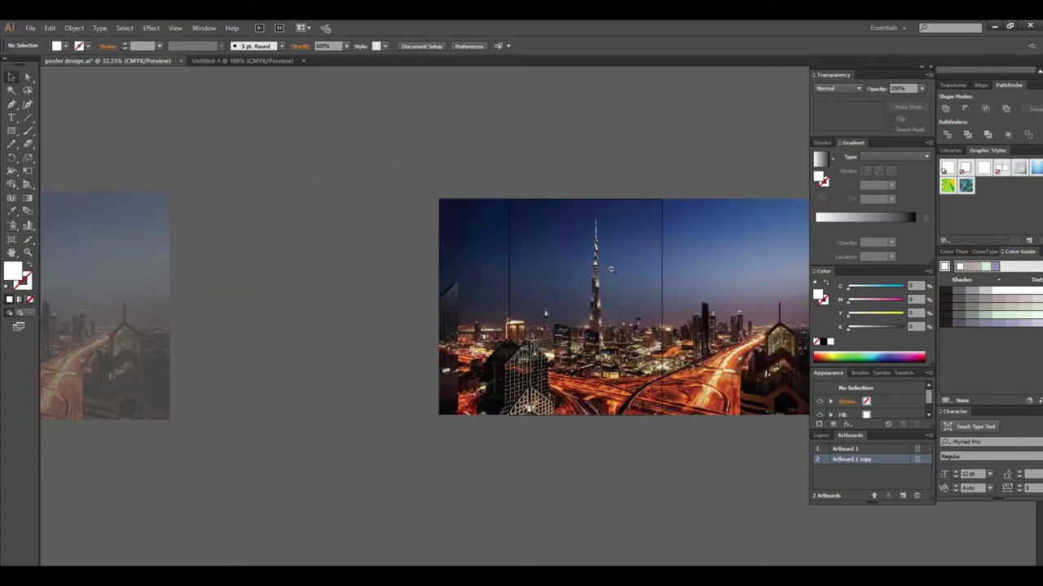
key("ctrl+minus")
mouse_move(610, 274)
left_mouse_down()
mouse_move(650, 248)
mouse_move(628, 241)
left_mouse_up()
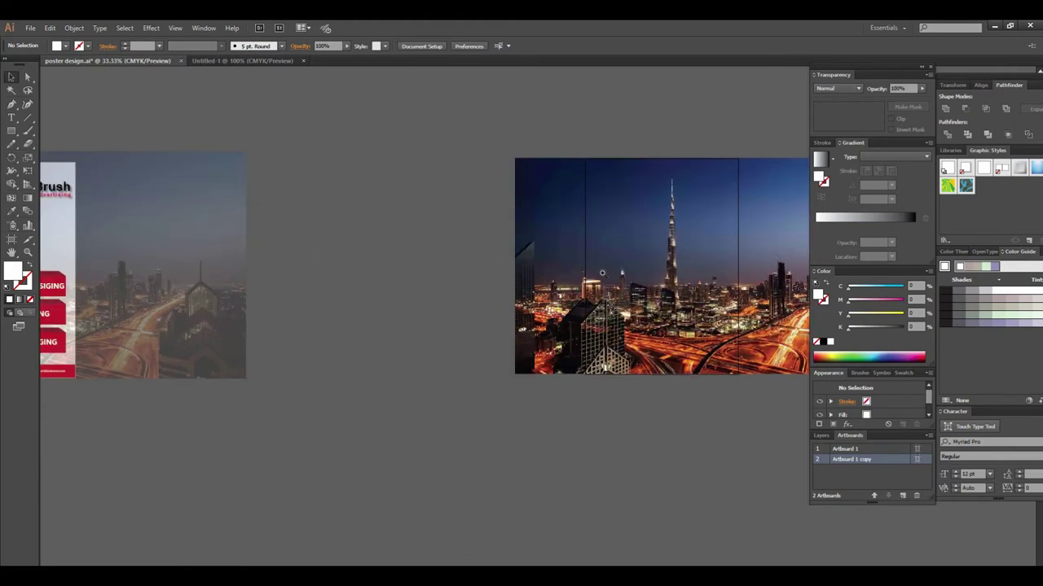
key("ctrl+plus")
key("ctrl+plus")
key("ctrl+plus")
key("ctrl+minus")
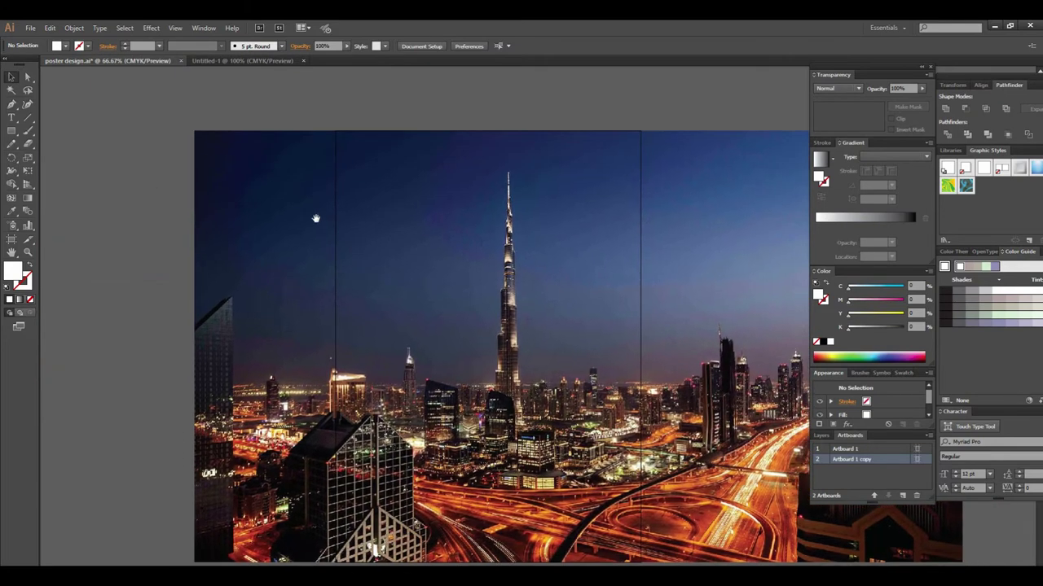
key("ctrl+minus")
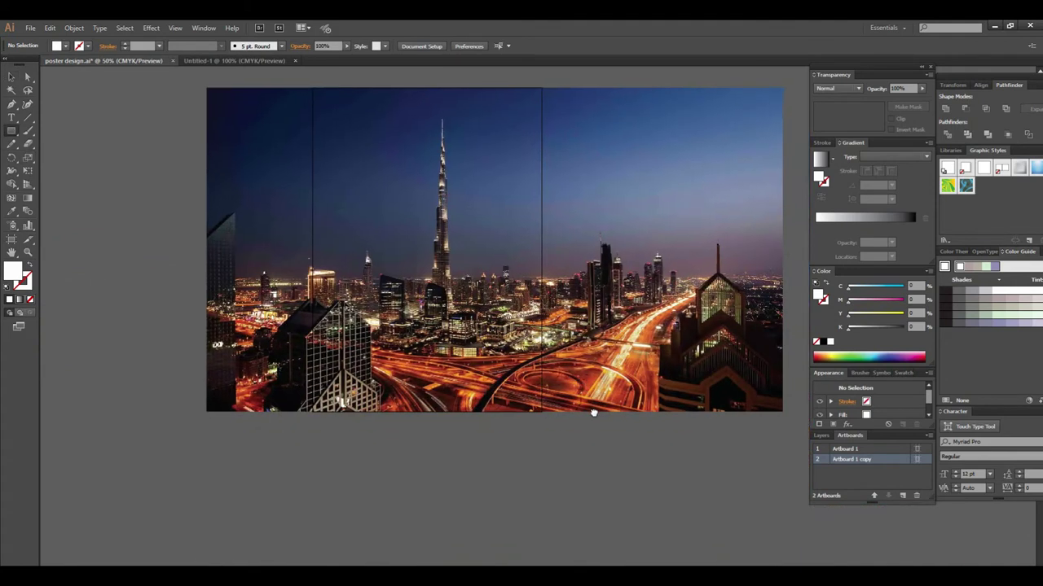
left_click_drag(408, 252, 426, 293)
left_click_drag(332, 128, 398, 452)
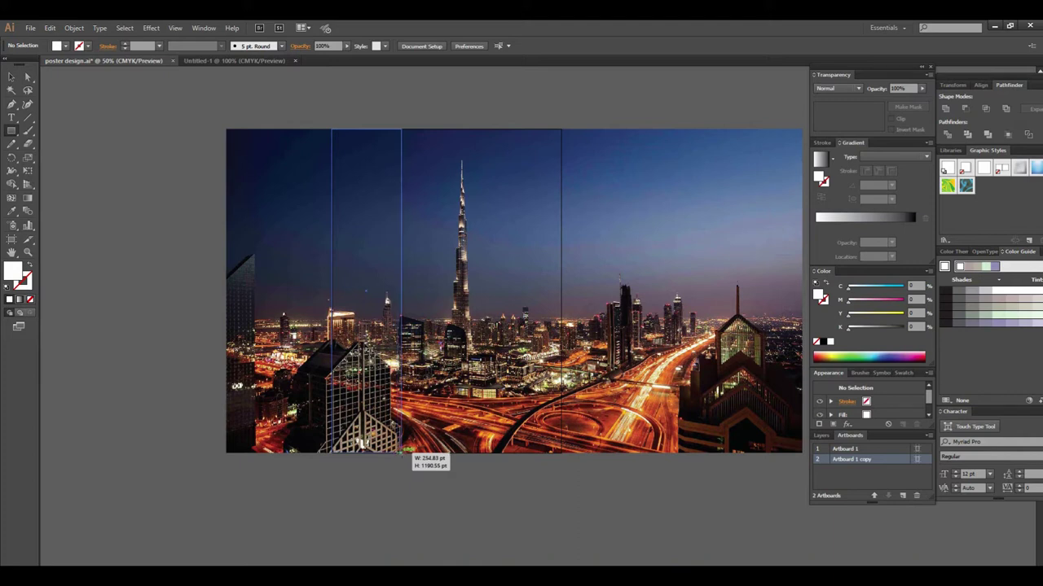
Complete the 254.834 pt wide full-height rectangle and fill it red
left_click_drag(399, 452, 401, 452)
key("v")
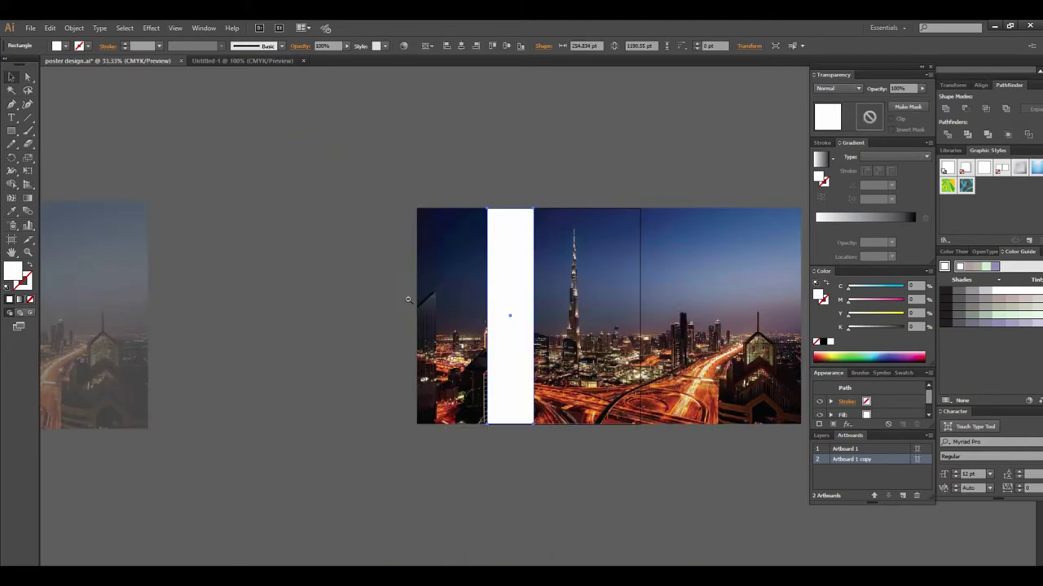
key("ctrl+minus")
left_click(65, 47)
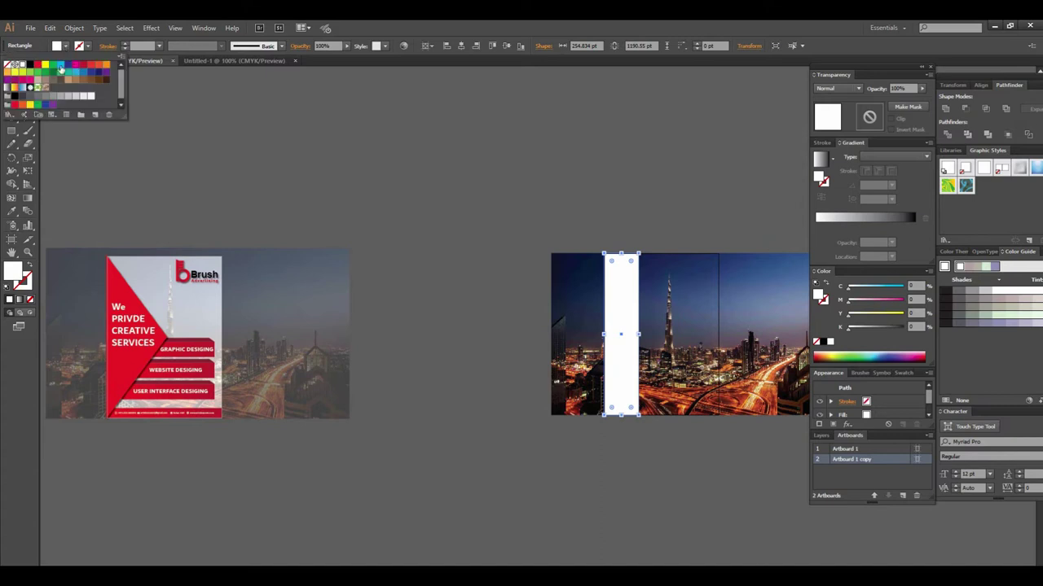
left_click(37, 67)
left_click(3, 143)
left_click(11, 76)
key("ctrl+shift+b")
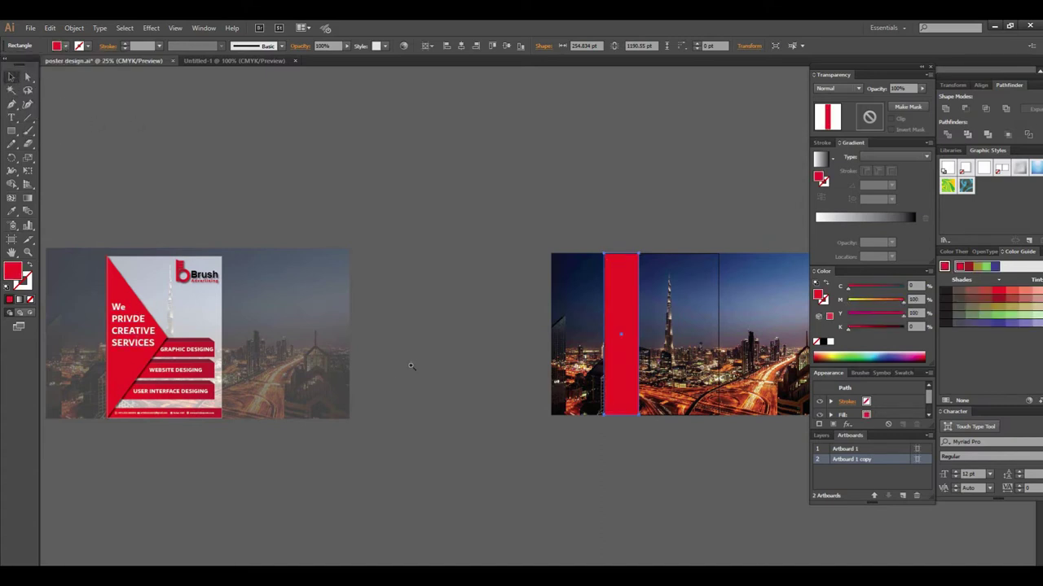
key("ctrl+1")
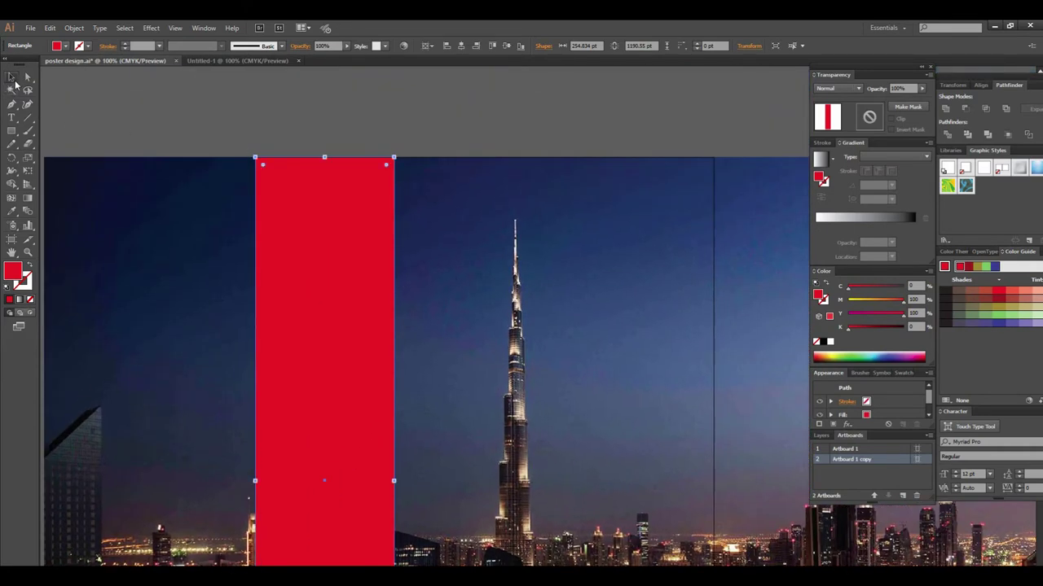
Pull the bar's top-right and bottom-right anchors to mid-height, forming a triangle
key("a")
left_click(395, 158)
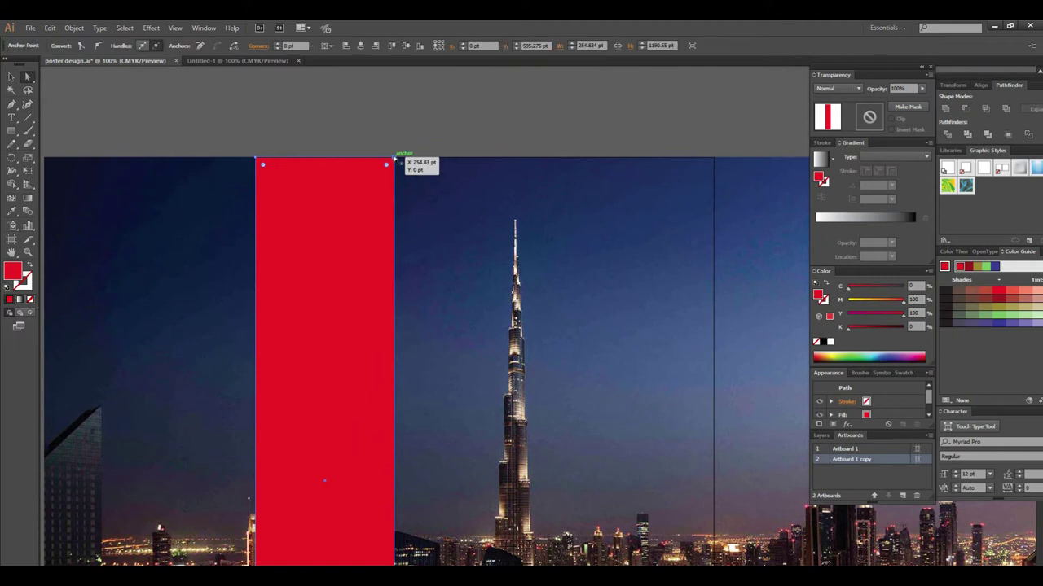
left_click(399, 188)
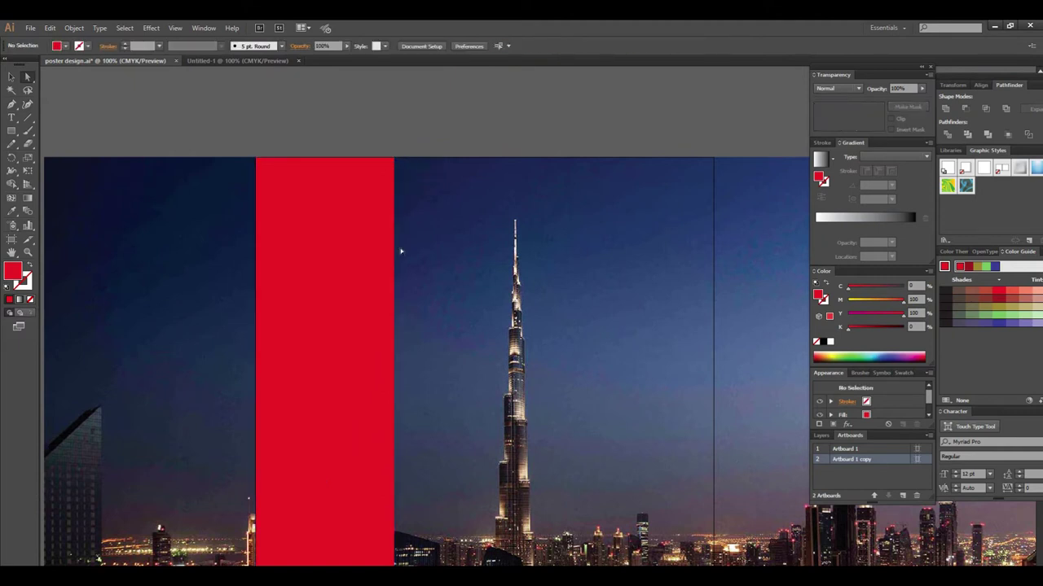
left_click(394, 158)
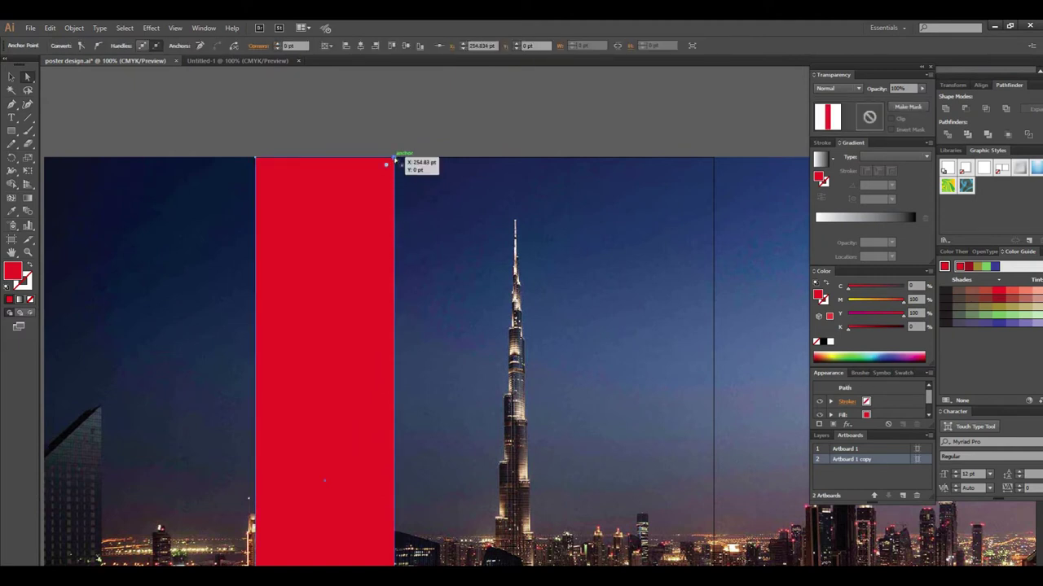
left_click_drag(394, 158, 395, 482)
key("ctrl+minus")
key("ctrl+minus")
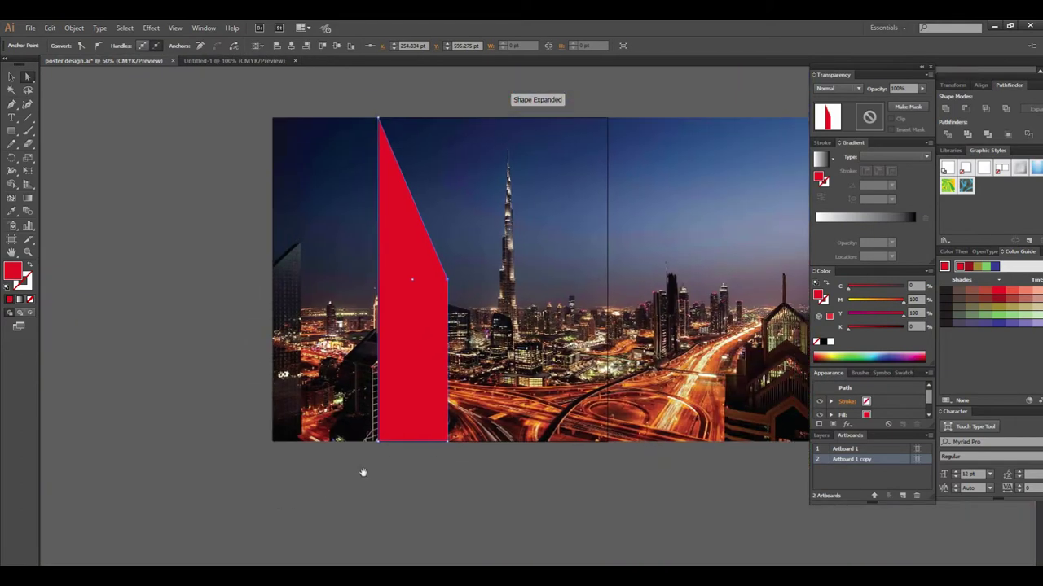
left_click(448, 445)
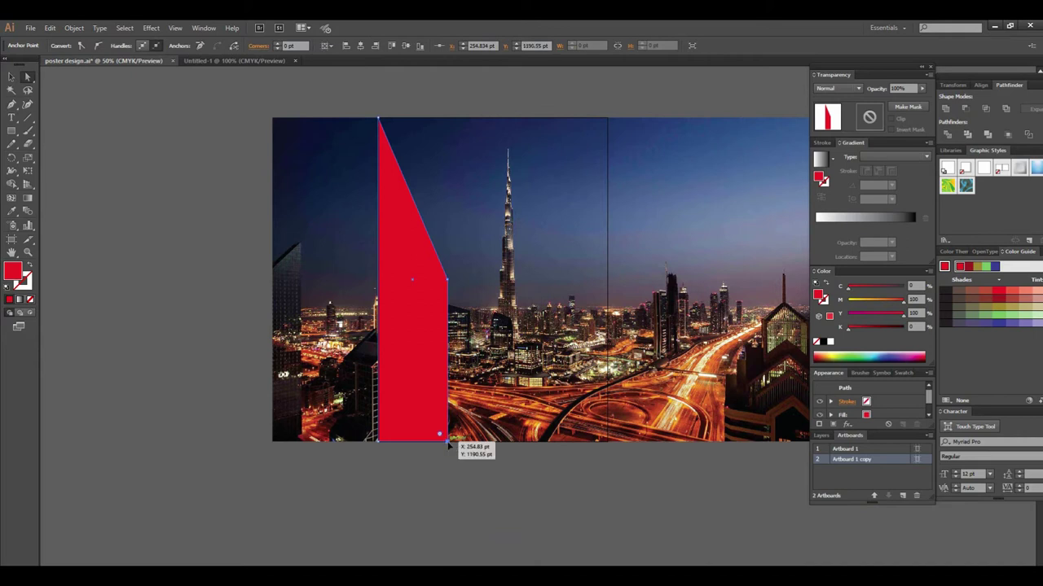
left_click_drag(448, 445, 447, 281)
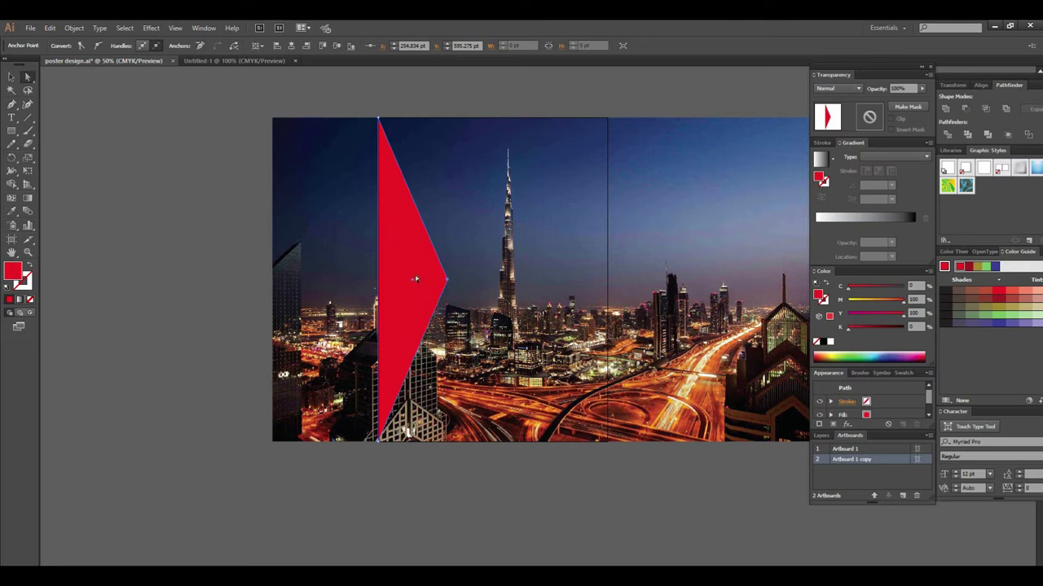
Extend the triangle's tip about 79 pt further right toward the tower
key("ctrl+minus")
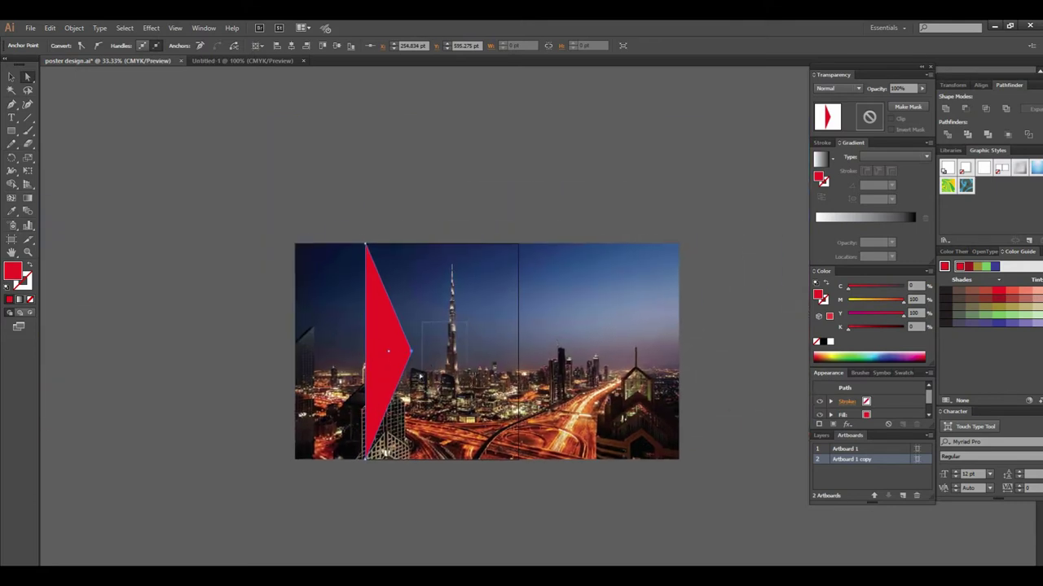
left_click_drag(467, 322, 405, 383)
left_click_drag(442, 311, 399, 395)
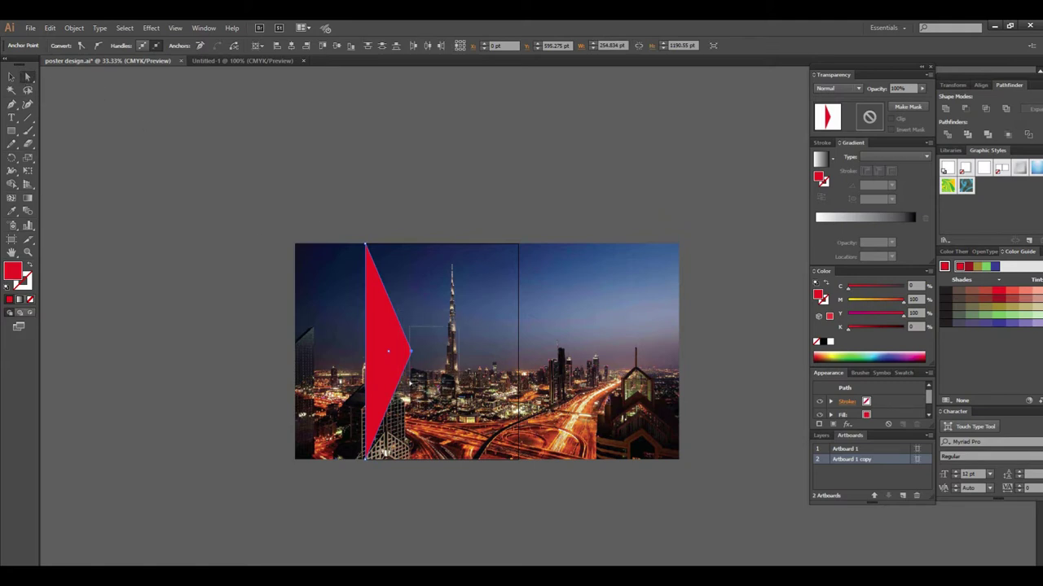
key("Down")
key("Down")
key("Down")
left_click_drag(416, 354, 421, 355)
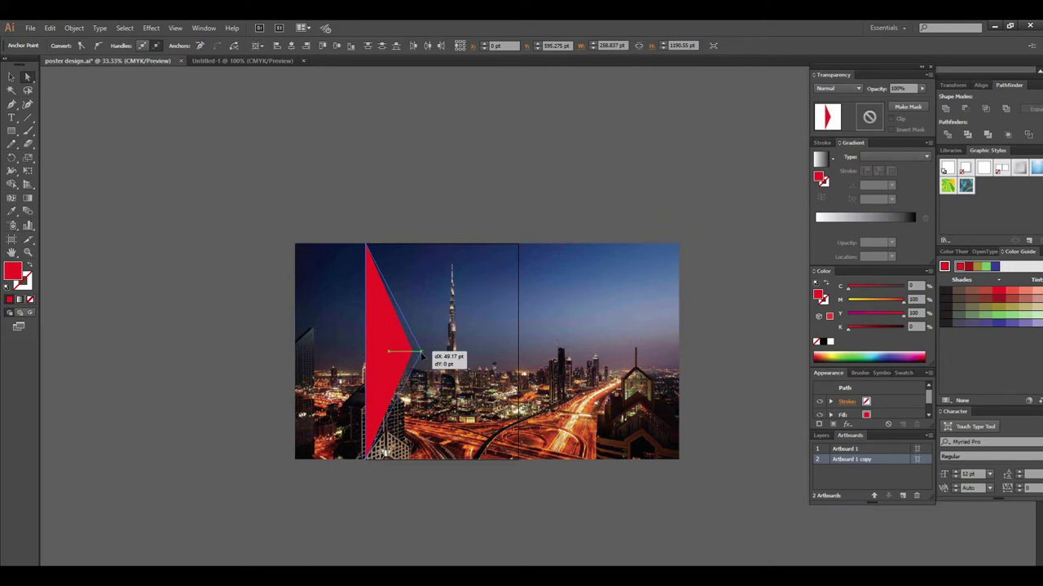
left_click_drag(422, 355, 426, 353)
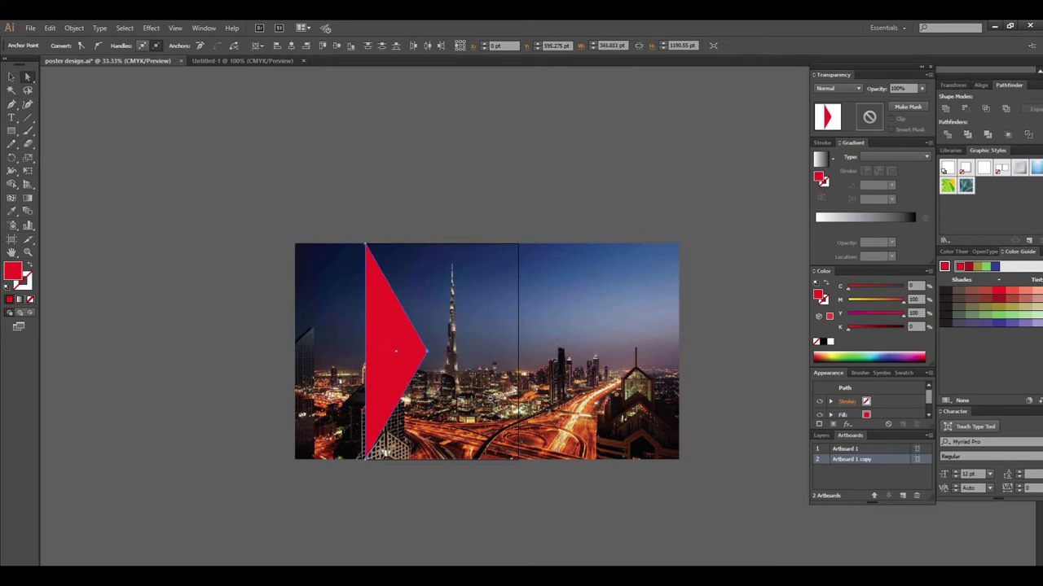
key("ctrl+minus")
left_click(466, 411)
scroll(492, 366, "up", 1)
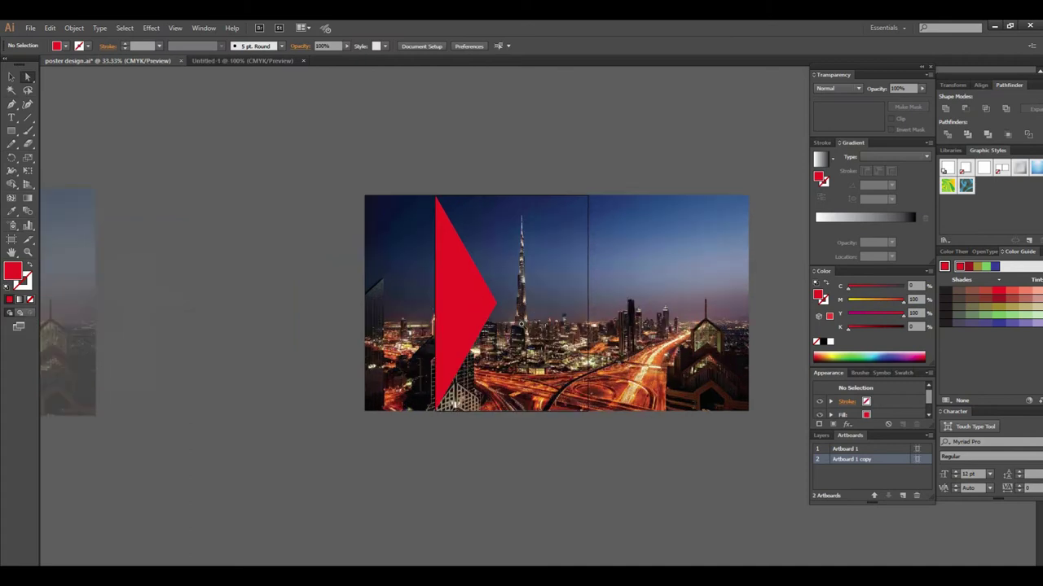
Unlock the Dubai skyline image and fade it to 20% opacity
scroll(481, 350, "up", 1)
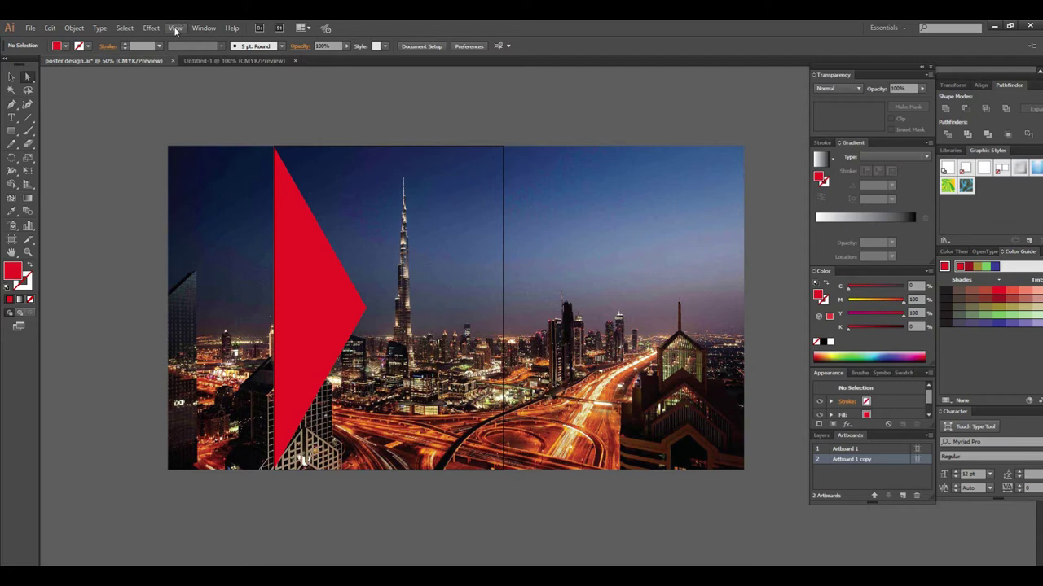
left_click(74, 28)
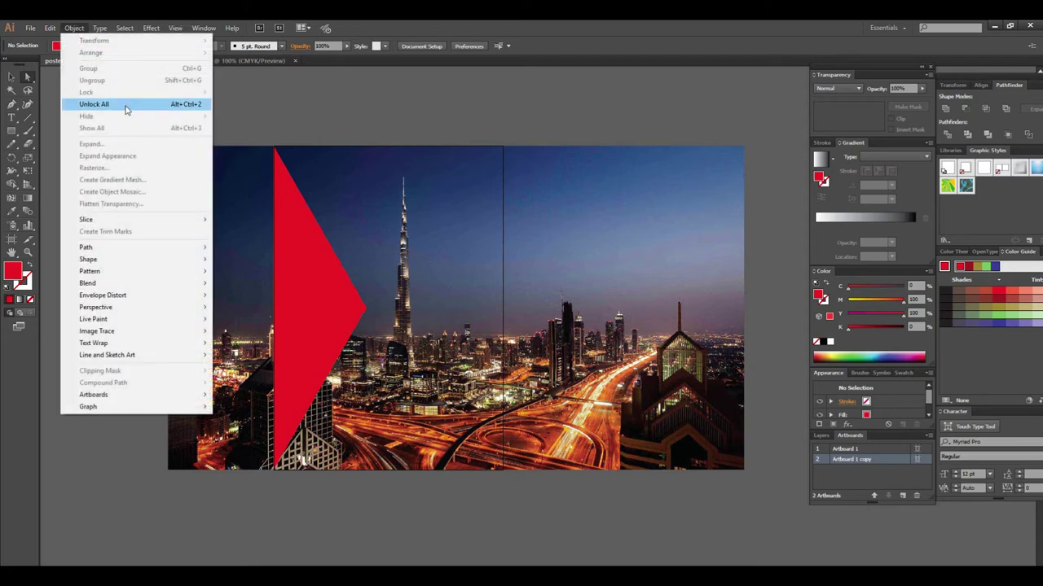
left_click(126, 108)
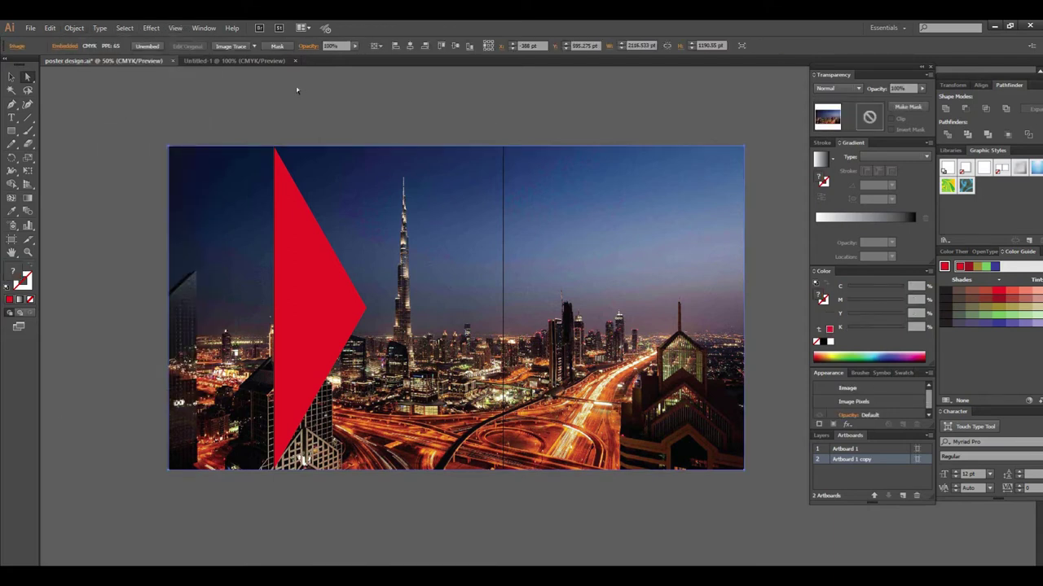
left_click(332, 46)
type("10")
key("Return")
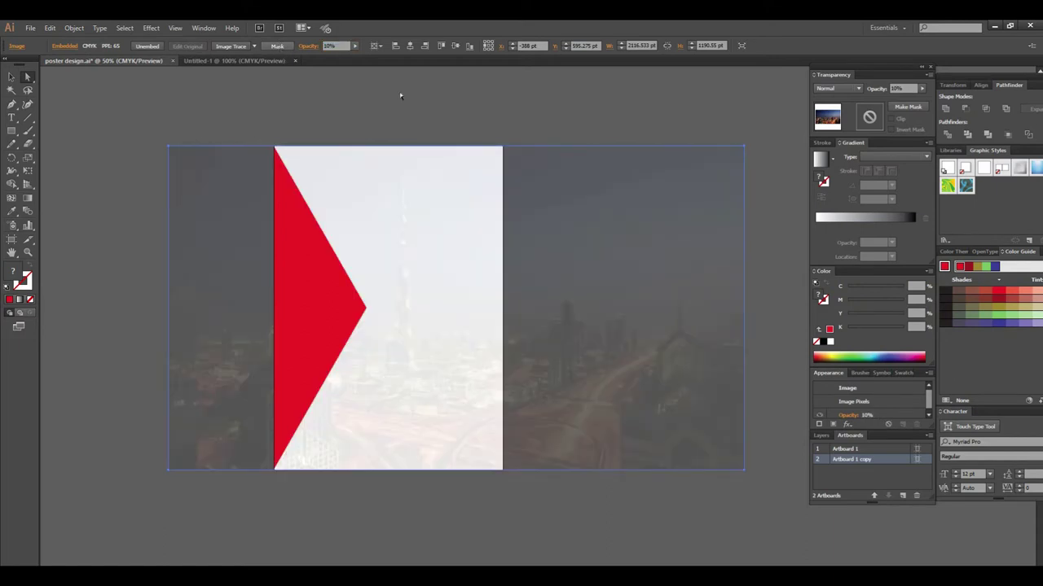
left_click(487, 339)
left_click_drag(470, 168, 463, 192)
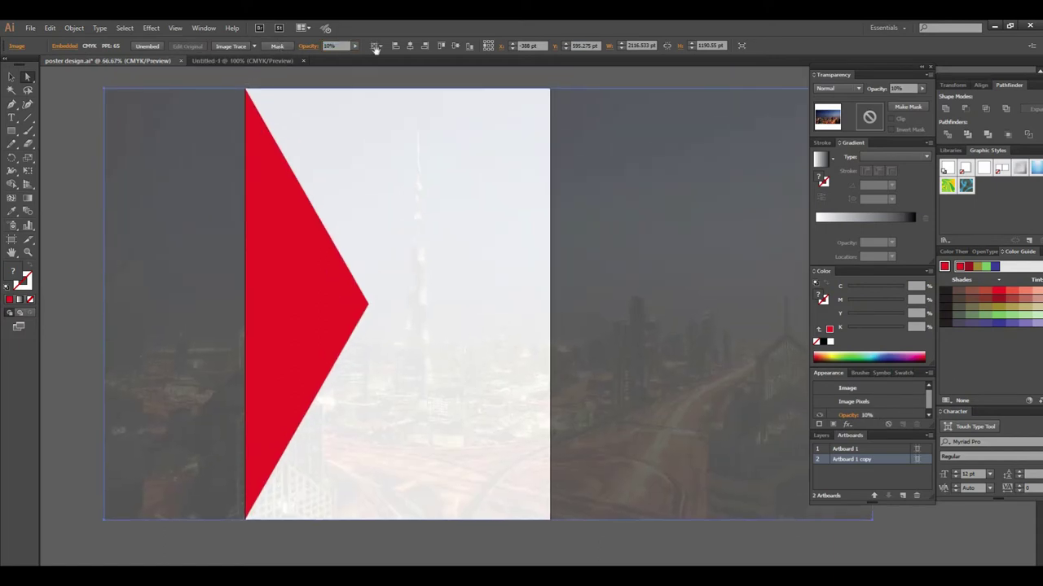
left_click(338, 46)
type("20")
key("Return")
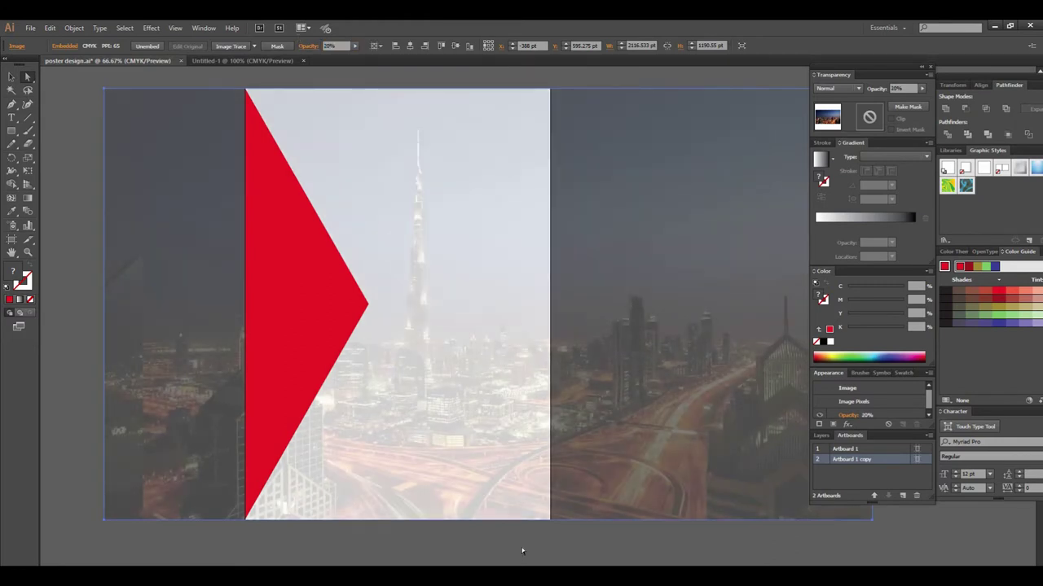
Reselect the faded skyline image and lock it in place
left_click(521, 551)
key("ctrl+minus")
left_click_drag(522, 333, 535, 366)
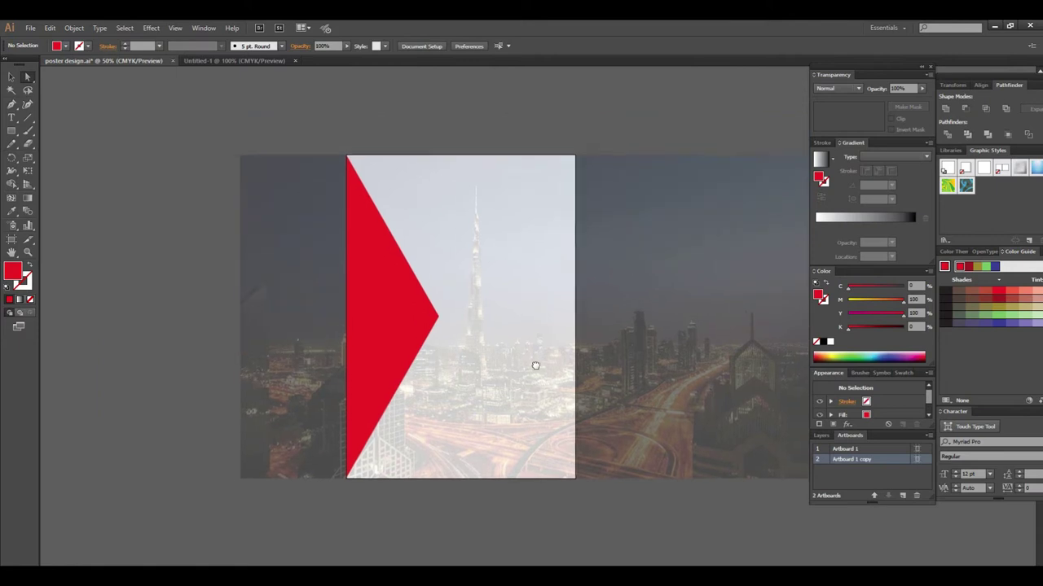
key("ctrl+plus")
key("ctrl+minus")
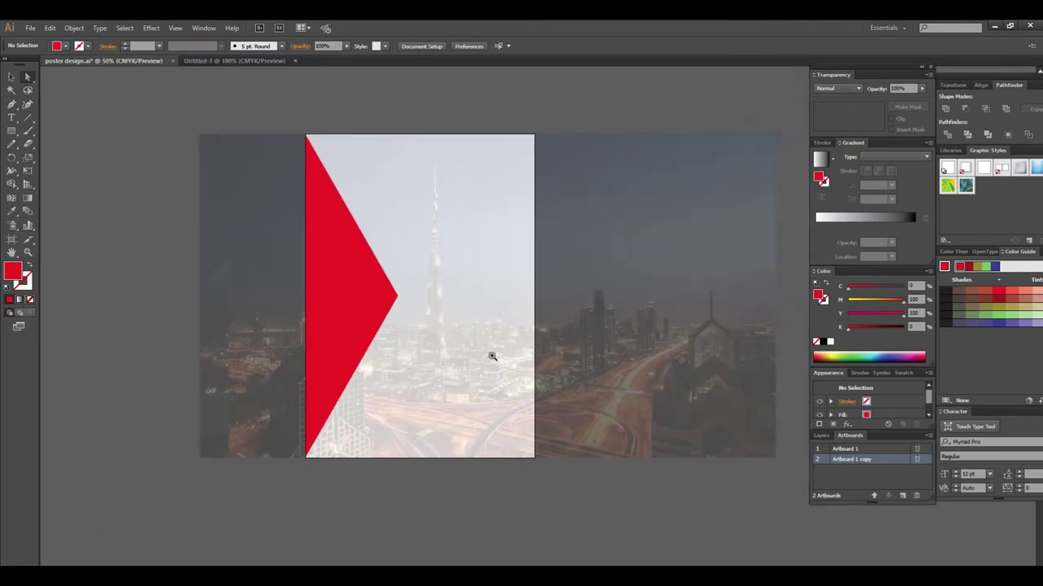
key("ctrl+plus")
left_click(12, 77)
left_click(484, 214)
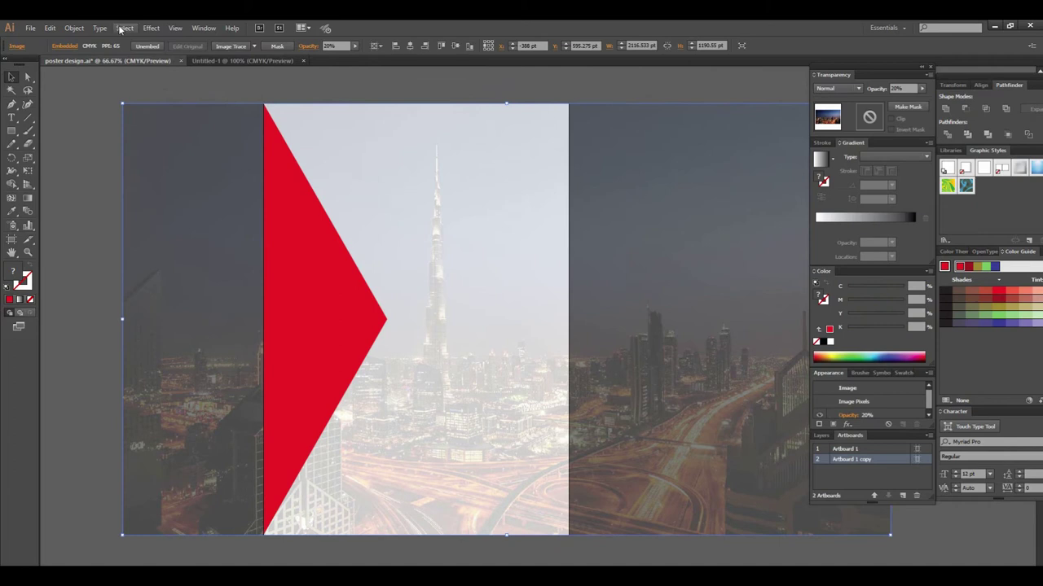
left_click(74, 28)
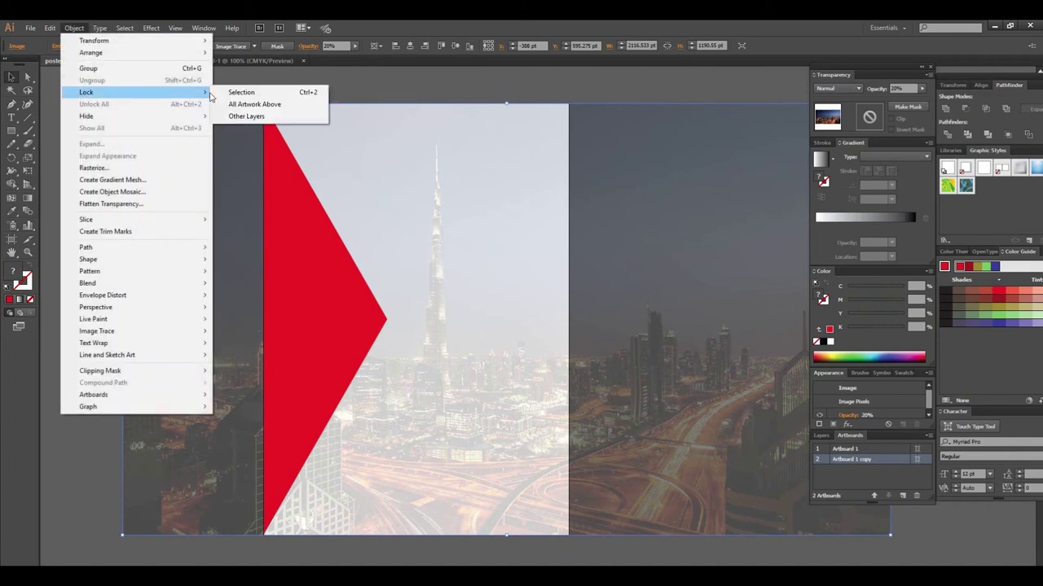
left_click(242, 90)
key("ctrl+minus")
key("ctrl+minus")
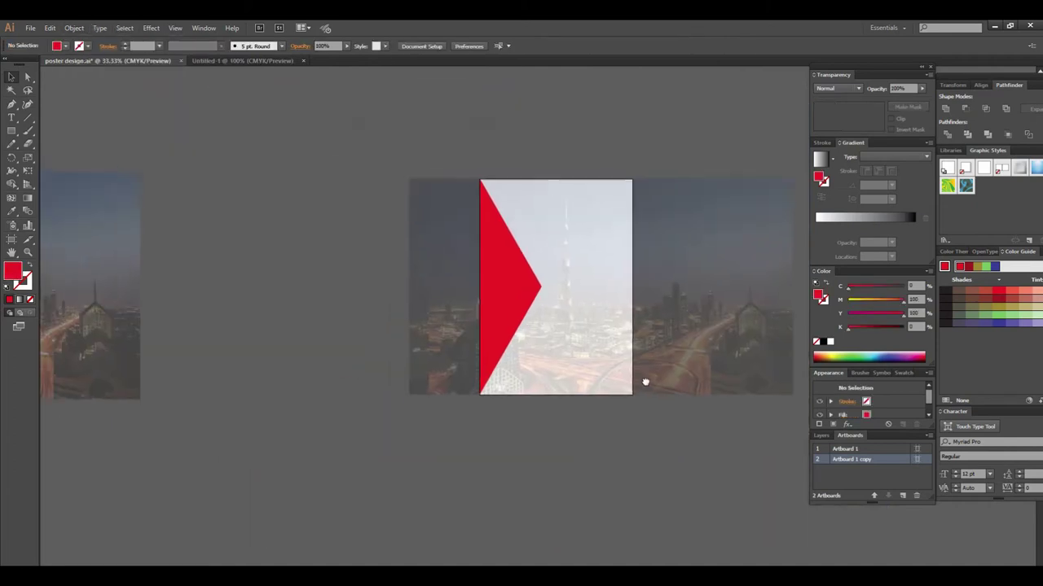
scroll(533, 363, "left", 10)
mouse_move(534, 359)
left_mouse_down()
mouse_move(421, 300)
mouse_move(543, 271)
left_mouse_up()
scroll(509, 308, "left", 2)
scroll(468, 309, "left", 8)
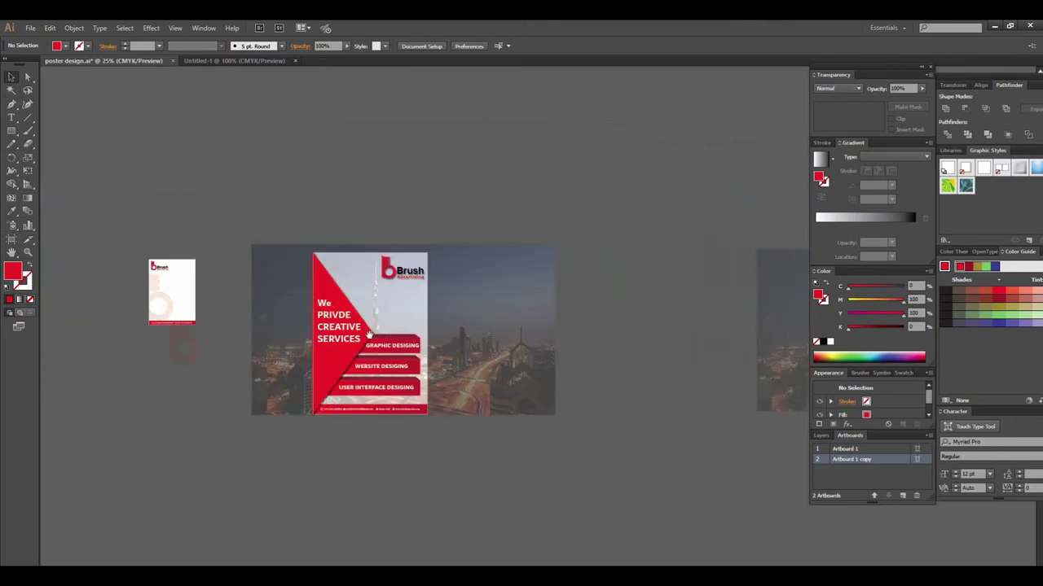
Release the clipping mask on the small letterhead group
left_click(160, 280)
right_click(158, 274)
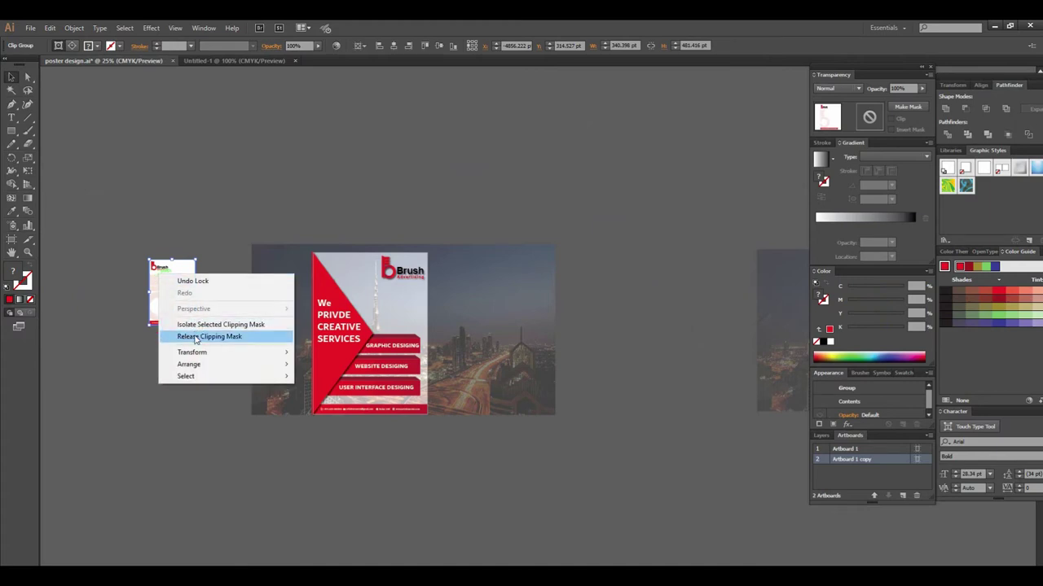
left_click(200, 336)
left_click(141, 323)
Delete the letterhead's white backing rectangle, then select the artboard-sized rectangle
left_click(162, 271)
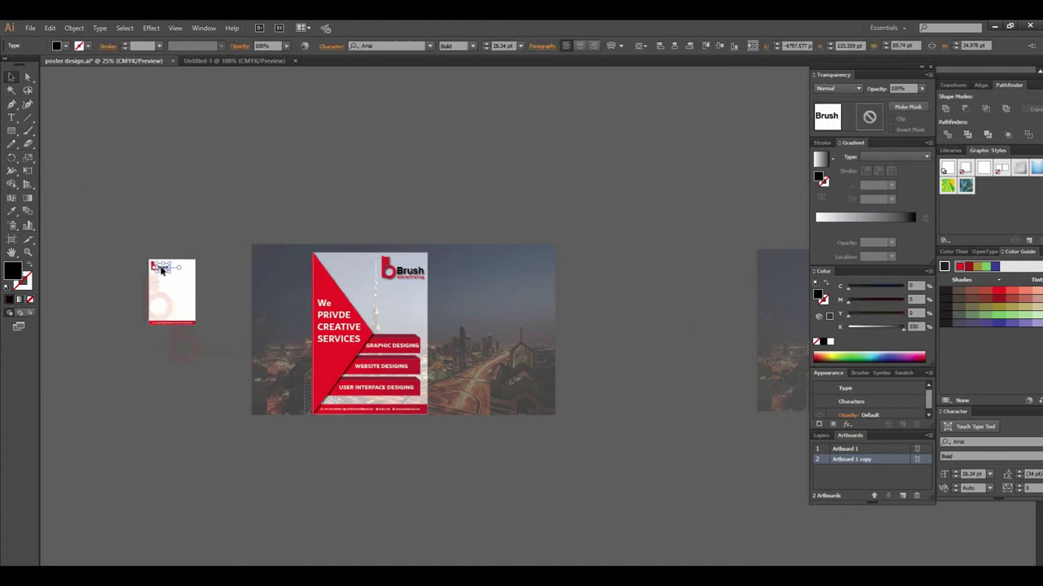
key("ctrl+plus")
left_click(484, 292)
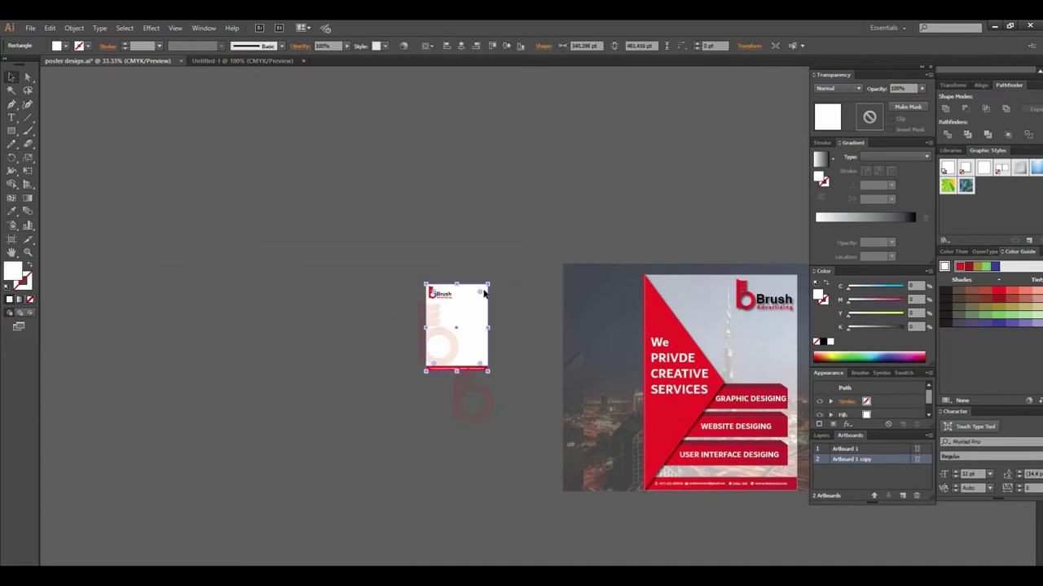
key("Delete")
key("ctrl+a")
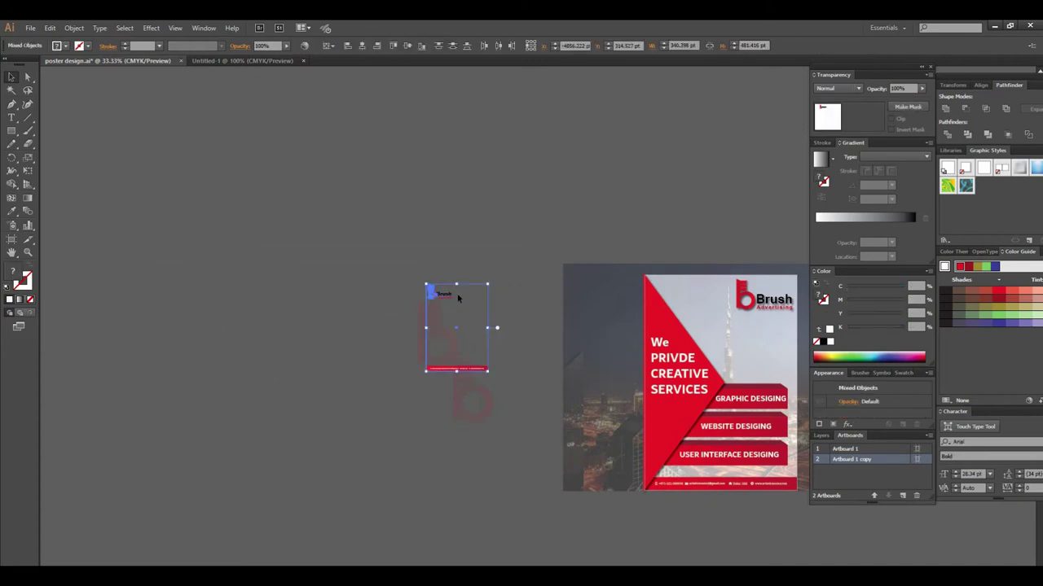
key("ctrl+plus")
mouse_move(655, 227)
left_mouse_down()
mouse_move(598, 327)
mouse_move(500, 245)
left_mouse_up()
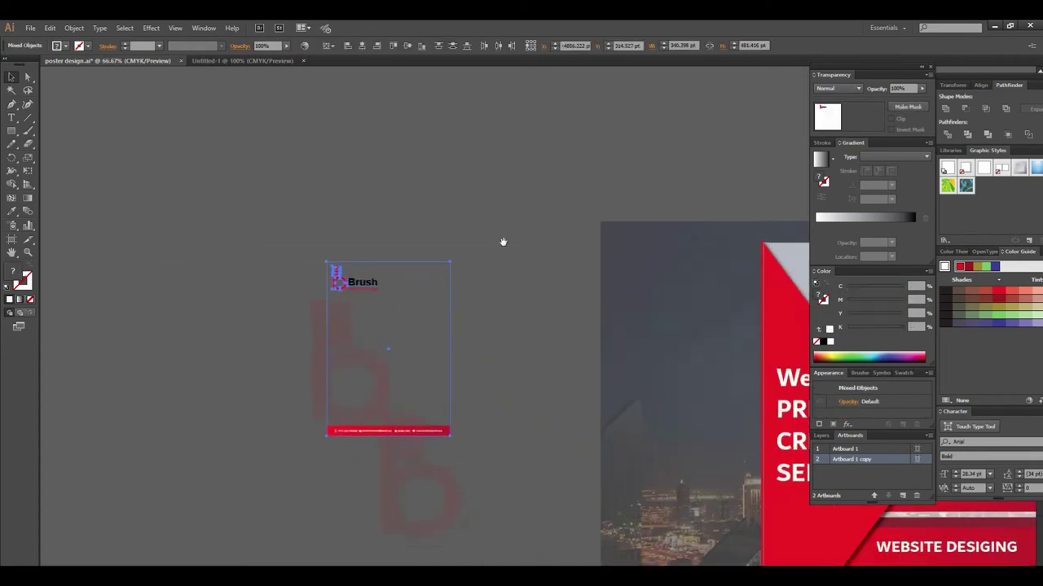
left_click(510, 226)
left_click(433, 318)
Delete the artboard-sized rectangle and move the Brush logo up and right
key("Delete")
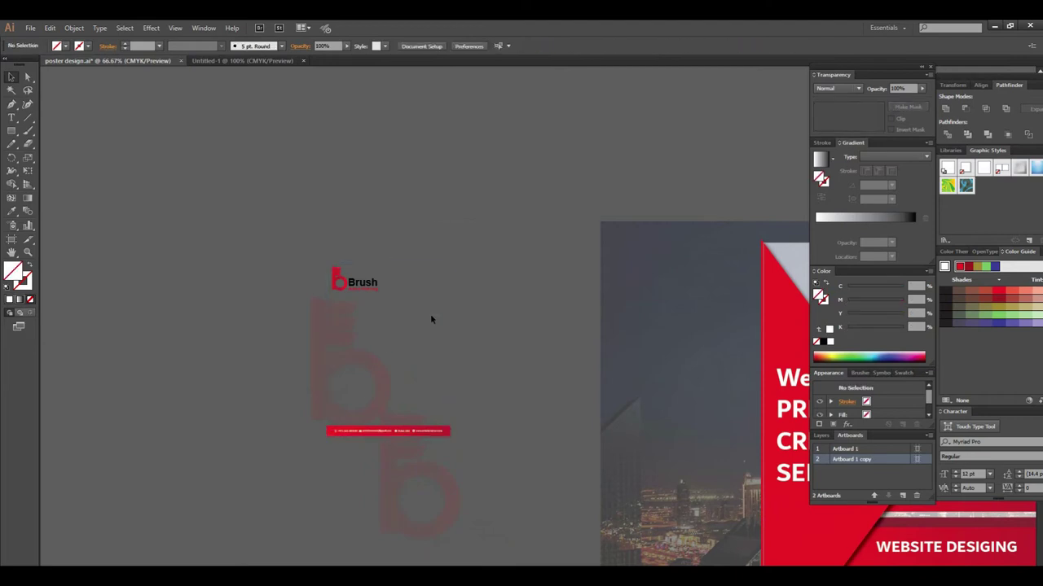
left_click(390, 301)
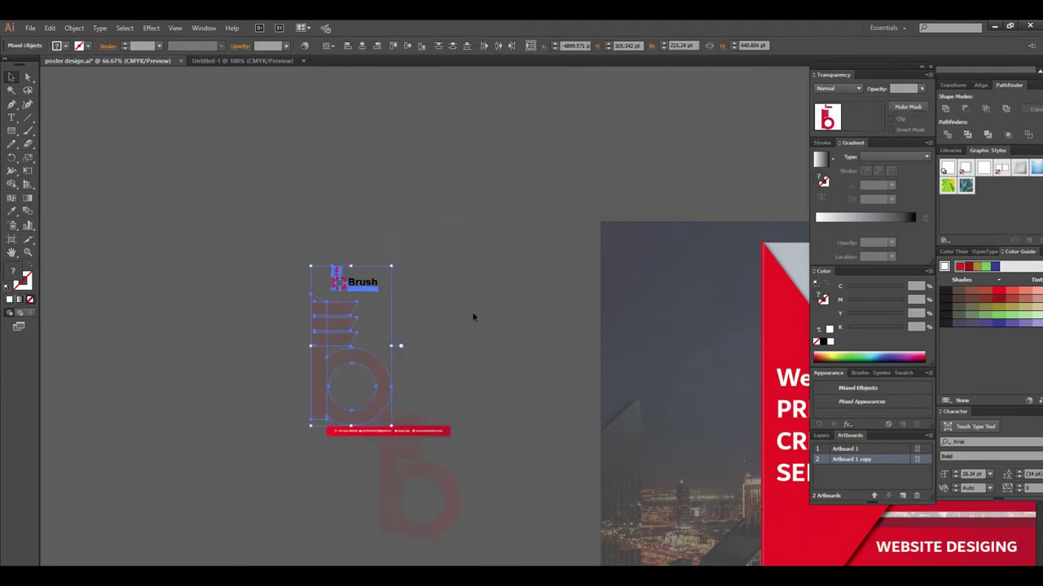
left_click(475, 319)
left_click_drag(414, 327, 321, 348)
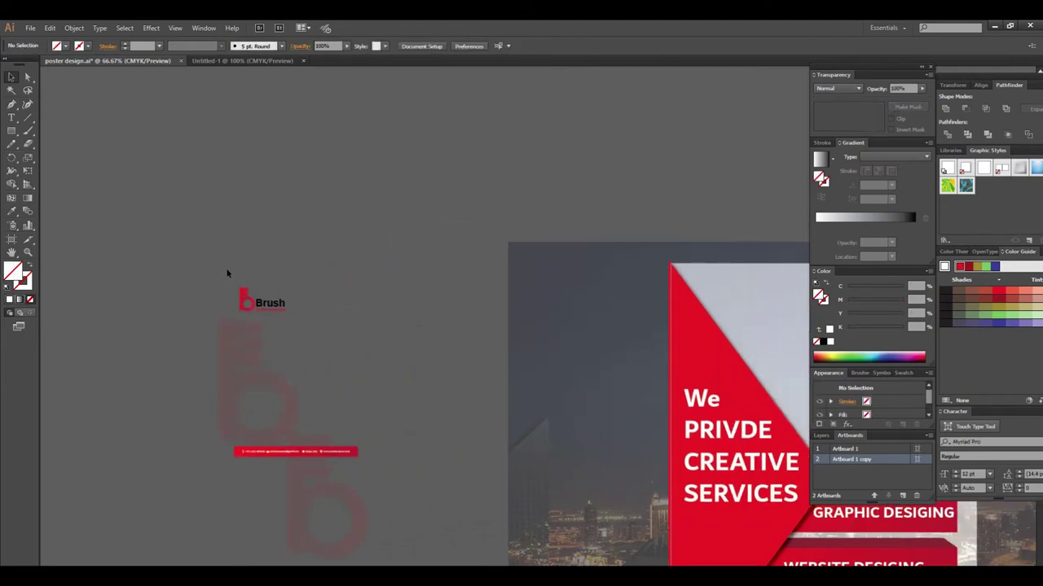
left_click(281, 304)
left_click_drag(261, 303, 612, 179)
Bring the Brush logo toward the second artboard and group its parts
key("ctrl+minus")
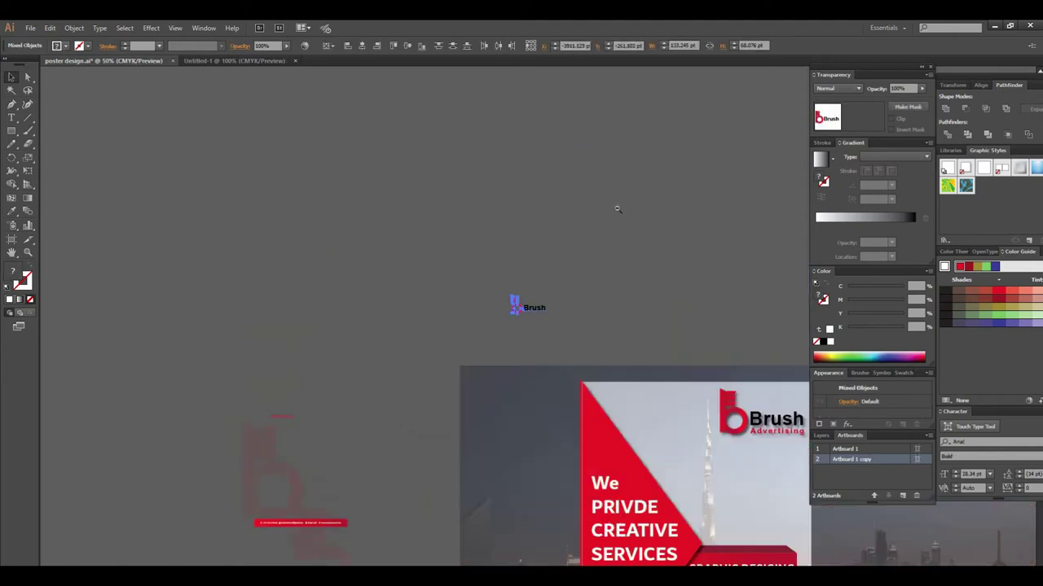
key("ctrl+minus")
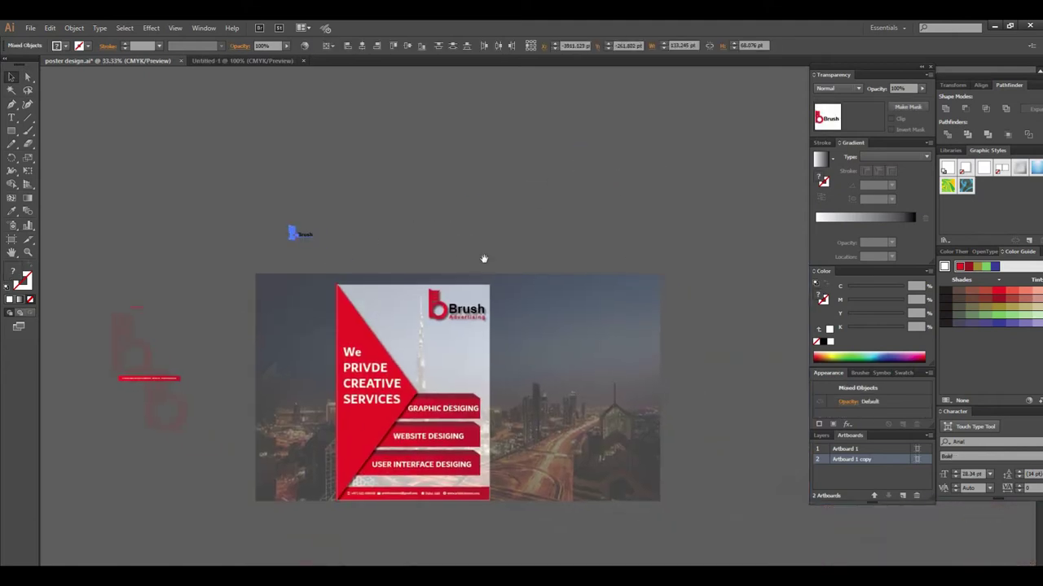
key("ctrl+minus")
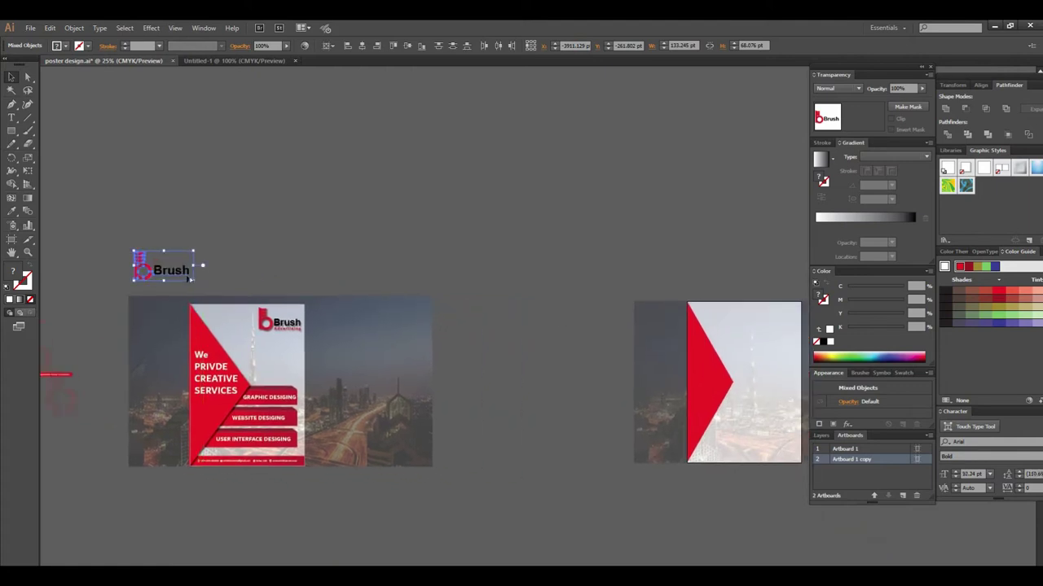
left_click_drag(183, 275, 563, 299)
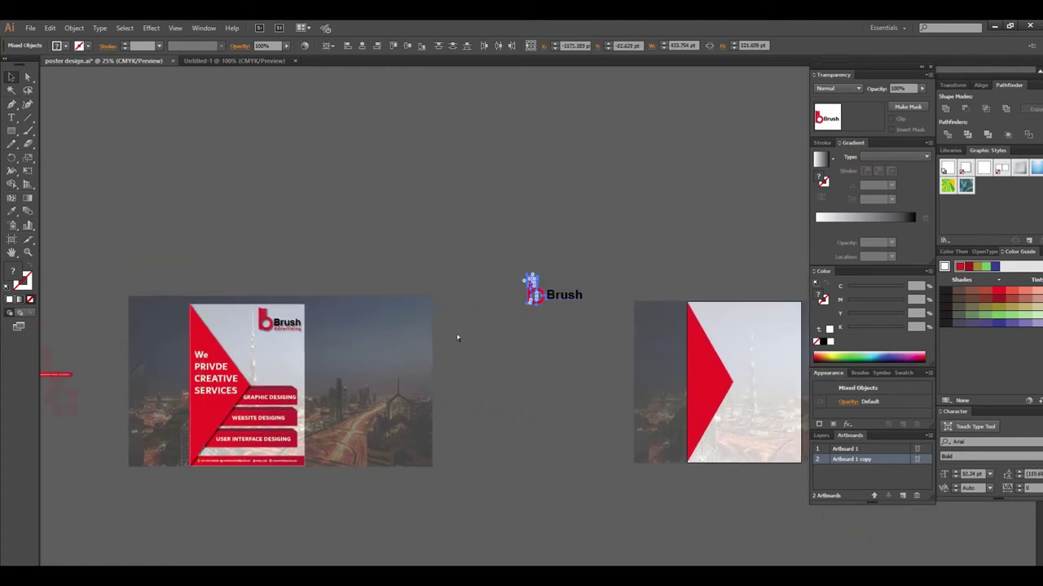
left_click_drag(456, 337, 605, 307)
key("ctrl+z")
key("ctrl+z")
key("ctrl+z")
left_click_drag(214, 277, 462, 308)
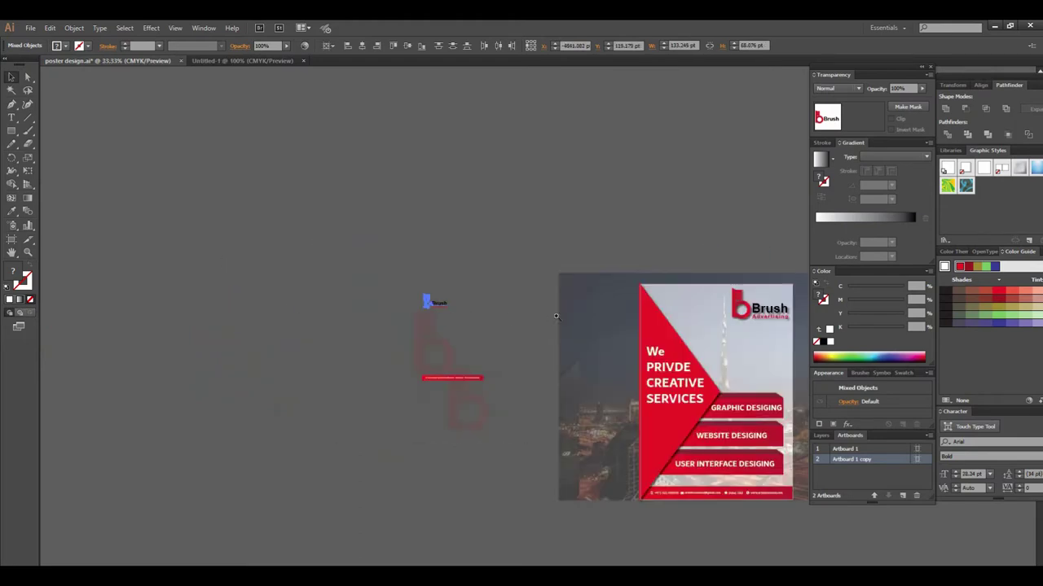
left_click(375, 278)
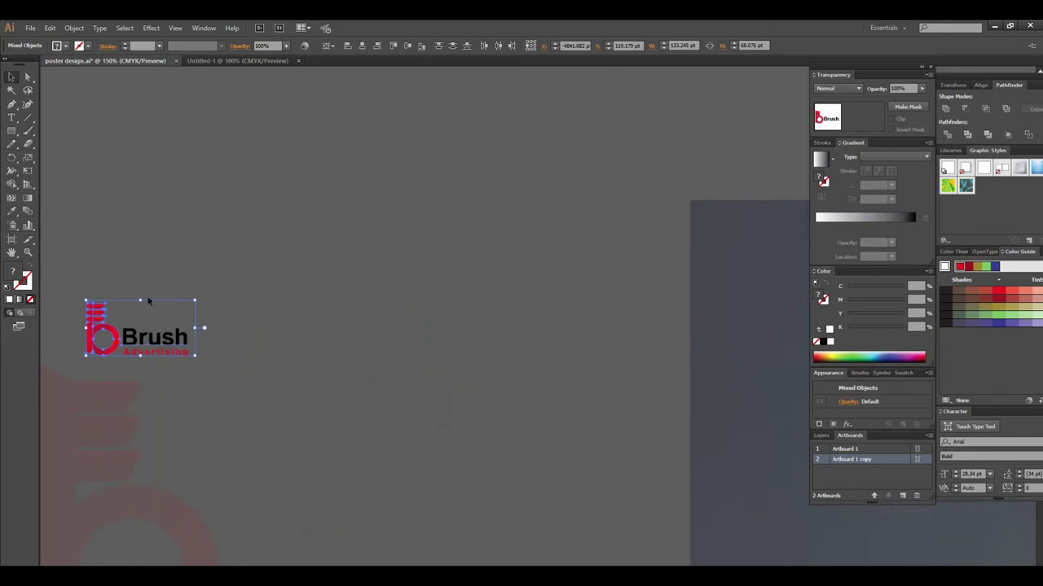
key("ctrl+shift+b")
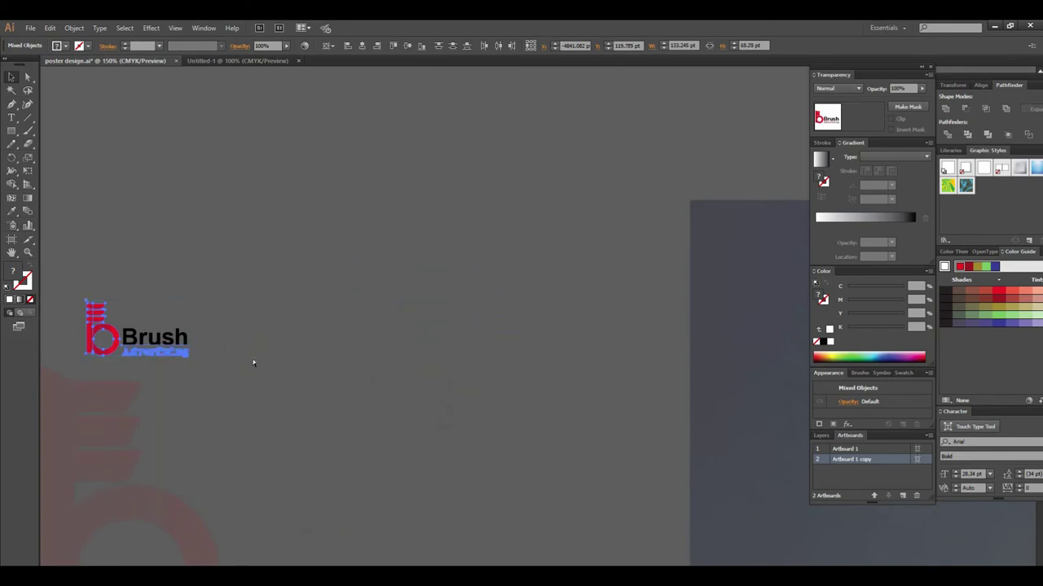
Enlarge the grouped logo and place it top-right on the triangle-only copy poster
key("ctrl+minus")
key("ctrl+minus")
key("ctrl+minus")
key("ctrl+minus")
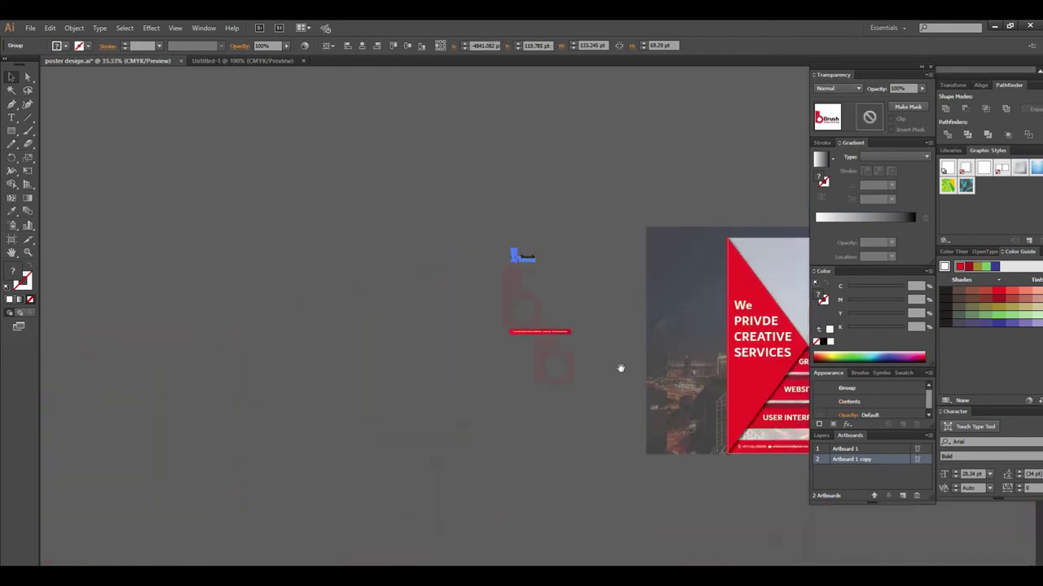
left_click_drag(620, 368, 236, 426)
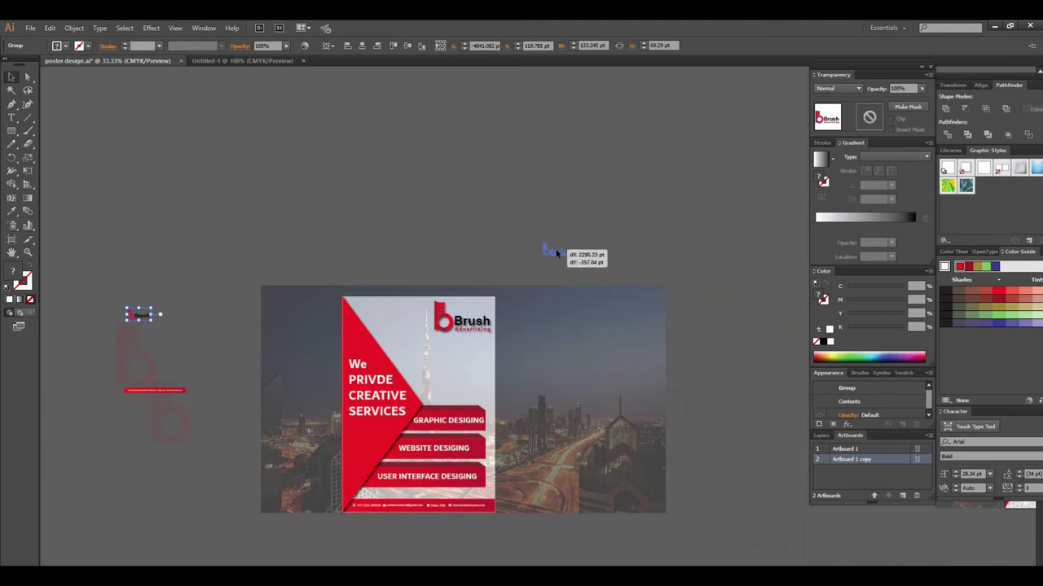
left_click_drag(549, 249, 71, 204)
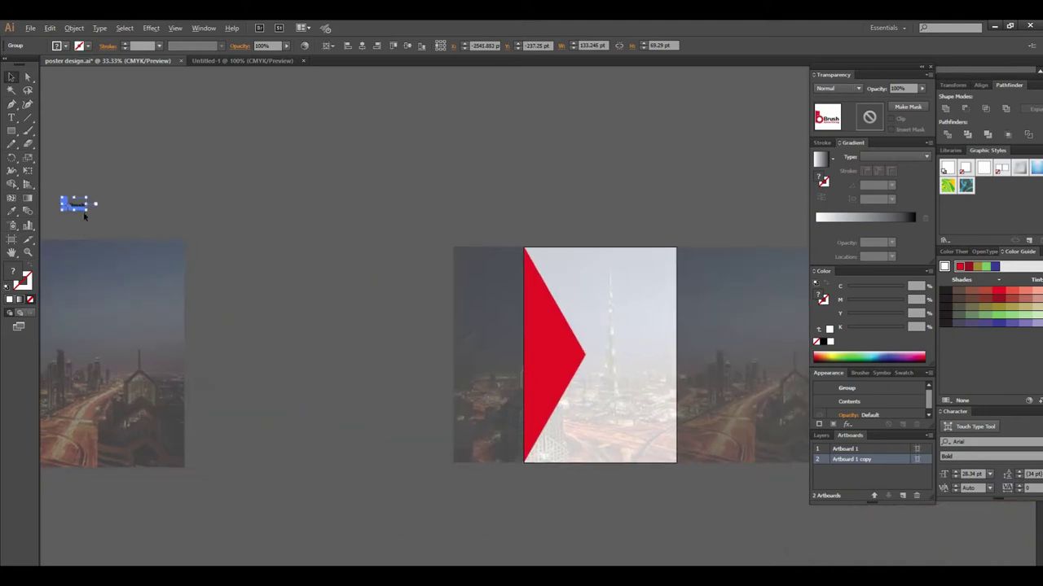
mouse_move(86, 211)
left_mouse_down()
mouse_move(705, 313)
mouse_move(666, 285)
left_mouse_up()
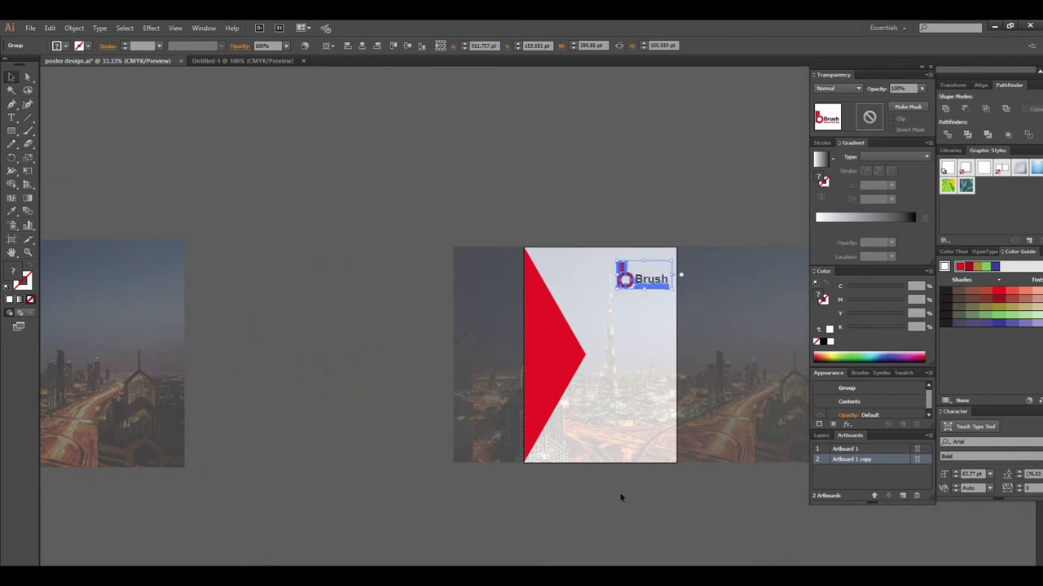
Deselect the logo, zoom in on the copy artboard, and pick the Rectangle tool
left_click(628, 449)
scroll(527, 345, "right", 5)
scroll(528, 346, "up", 1)
scroll(521, 326, "up", 1)
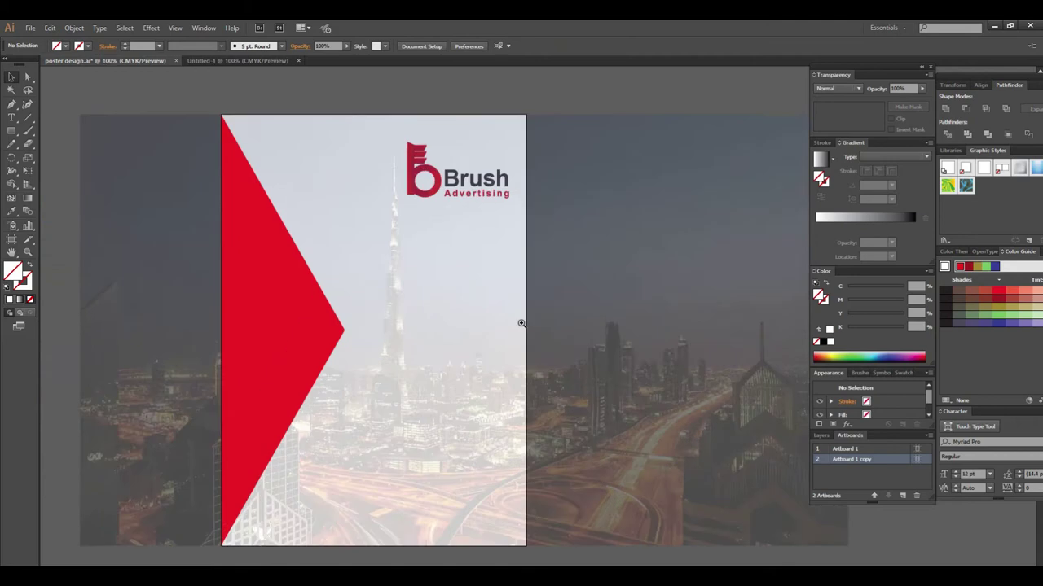
scroll(520, 342, "up", 1)
scroll(489, 326, "down", 1)
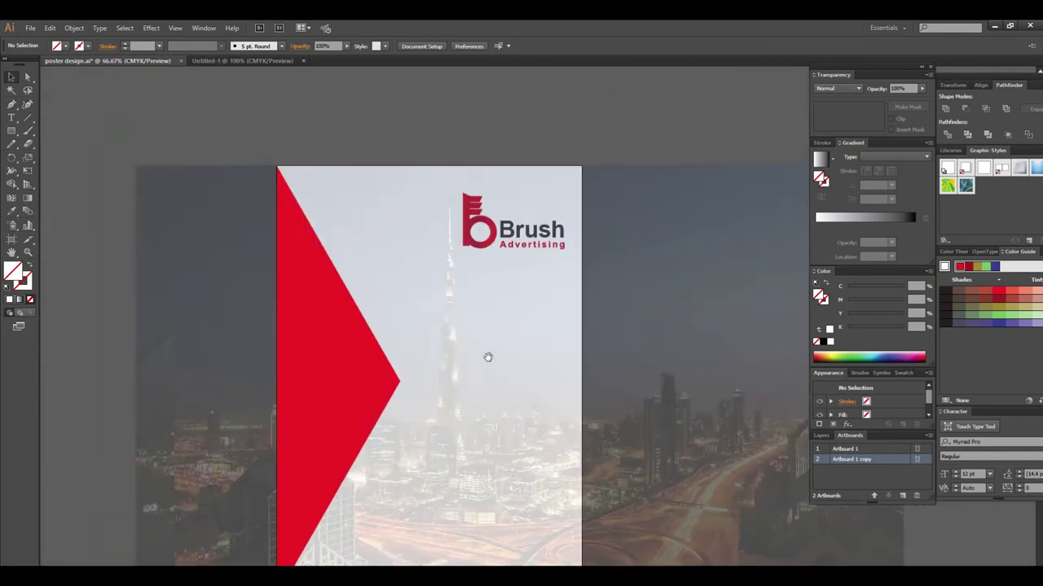
scroll(521, 342, "down", 1)
scroll(558, 350, "up", 1)
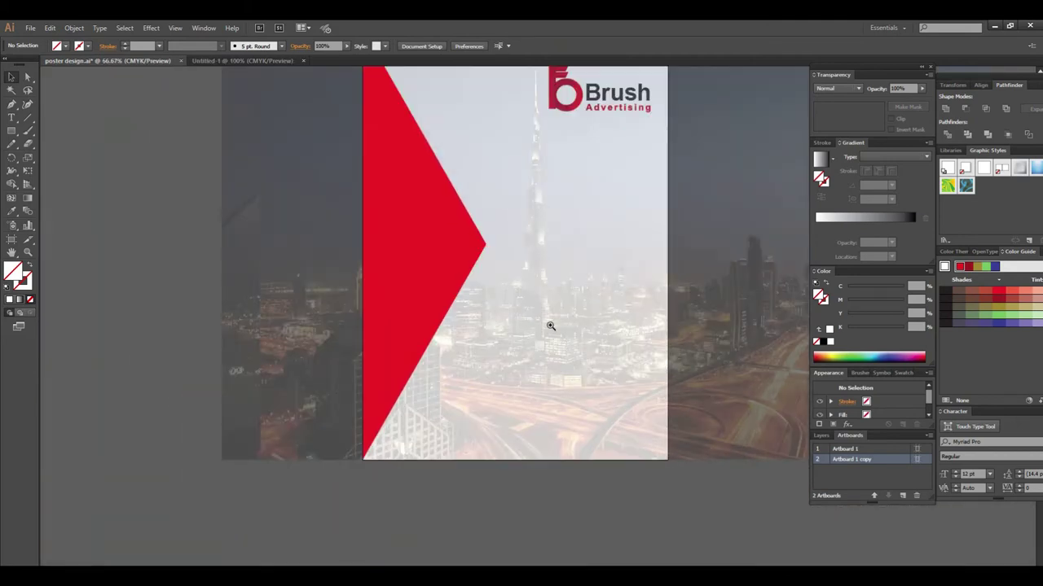
scroll(537, 342, "up", 1)
left_click(11, 131)
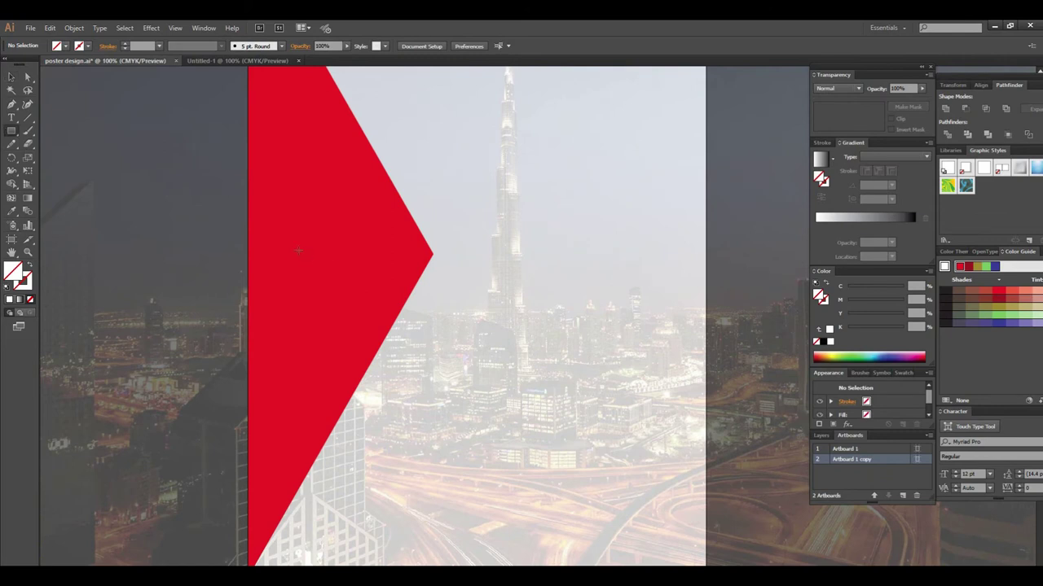
Draw a wide bar beside the triangle, fill it with the triangle's red, and stretch its left edge
left_click_drag(398, 279, 619, 331)
key("v")
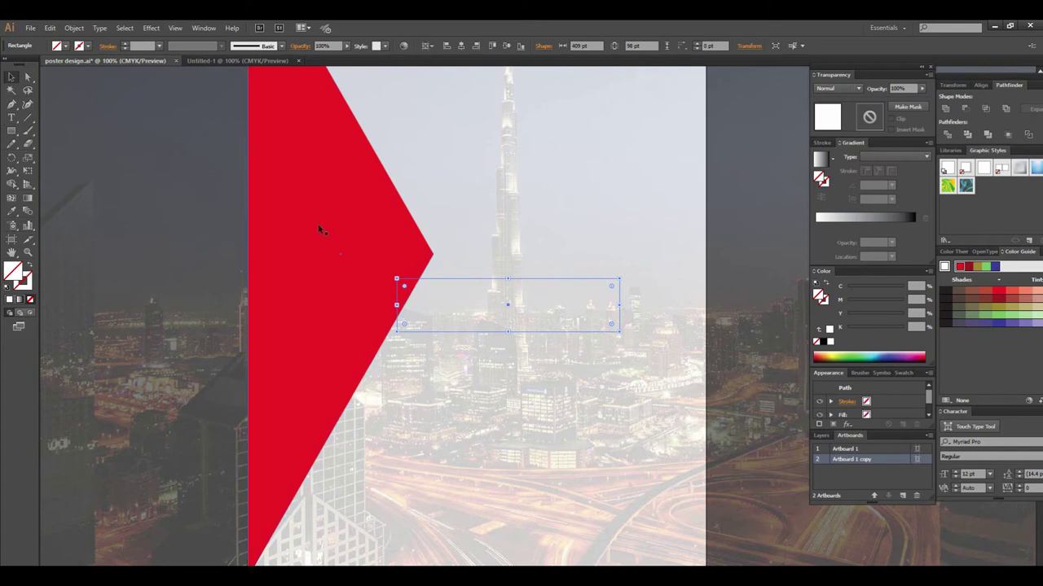
key("i")
left_click(325, 217)
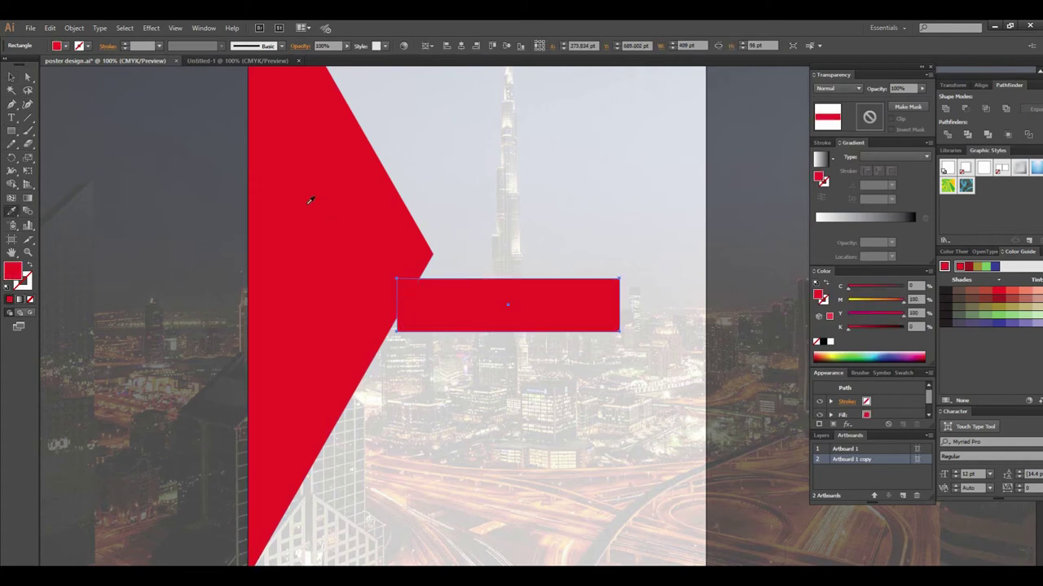
key("v")
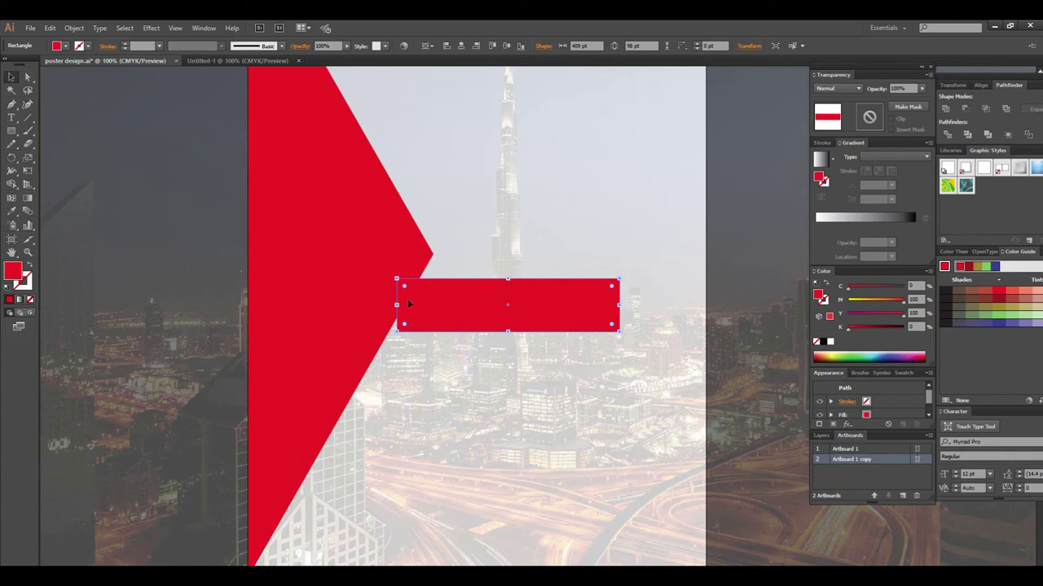
left_click_drag(384, 307, 356, 307)
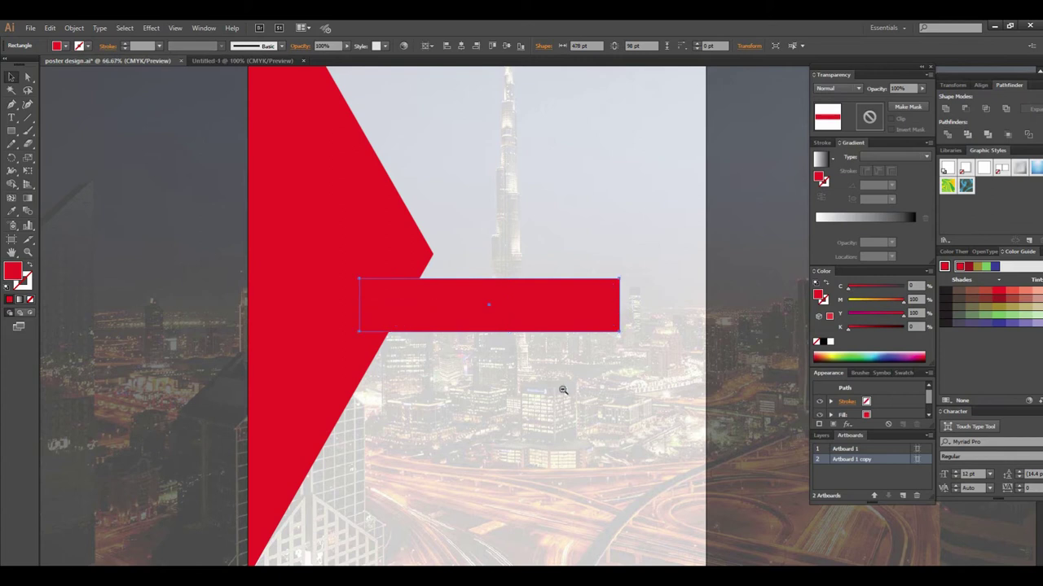
Rearrange the triangle's stacking order against the bar and Alt-drag a copy of the bar below
key("ctrl+minus")
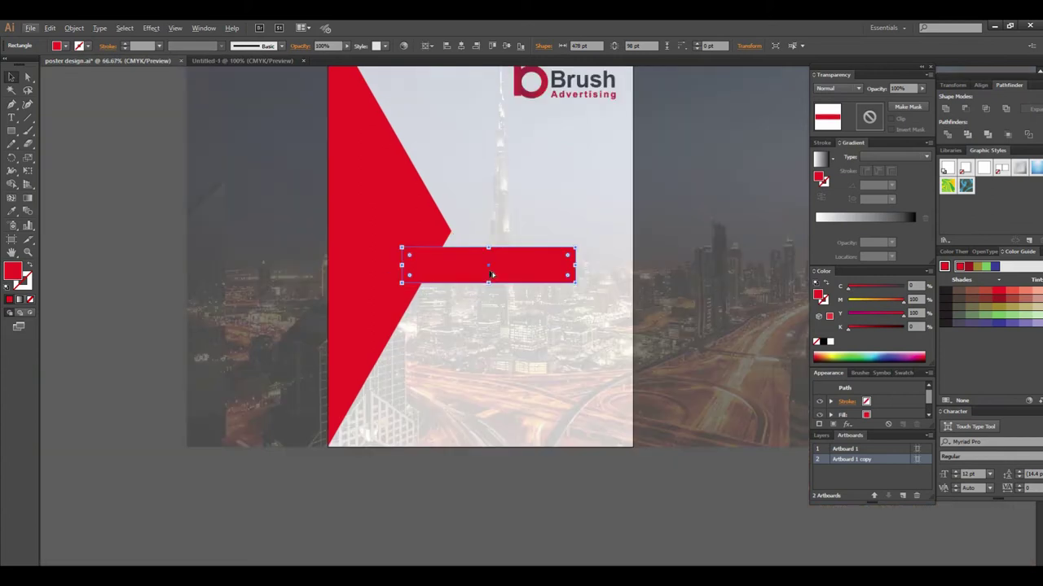
left_click(439, 222)
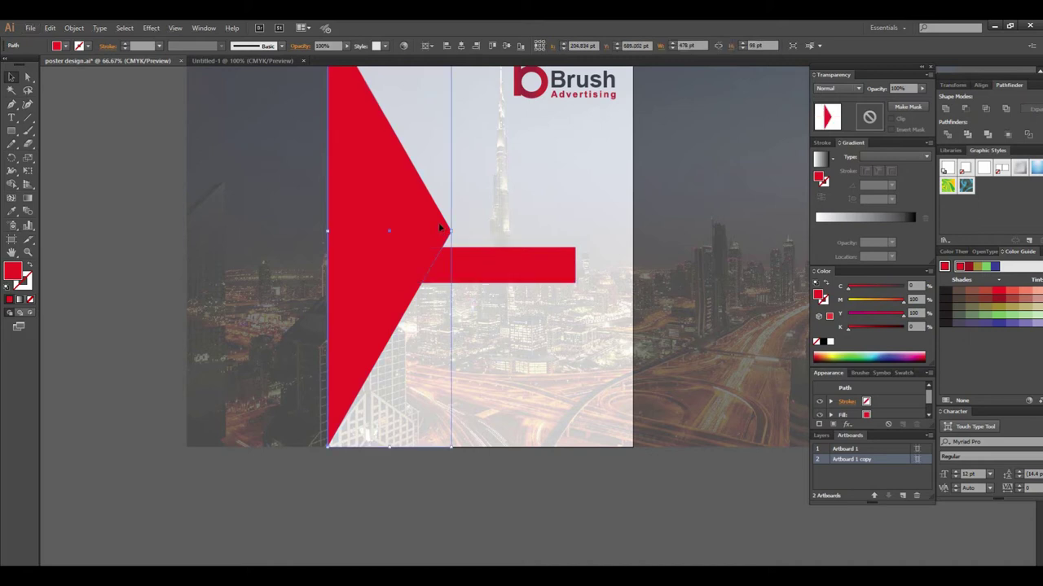
right_click(438, 222)
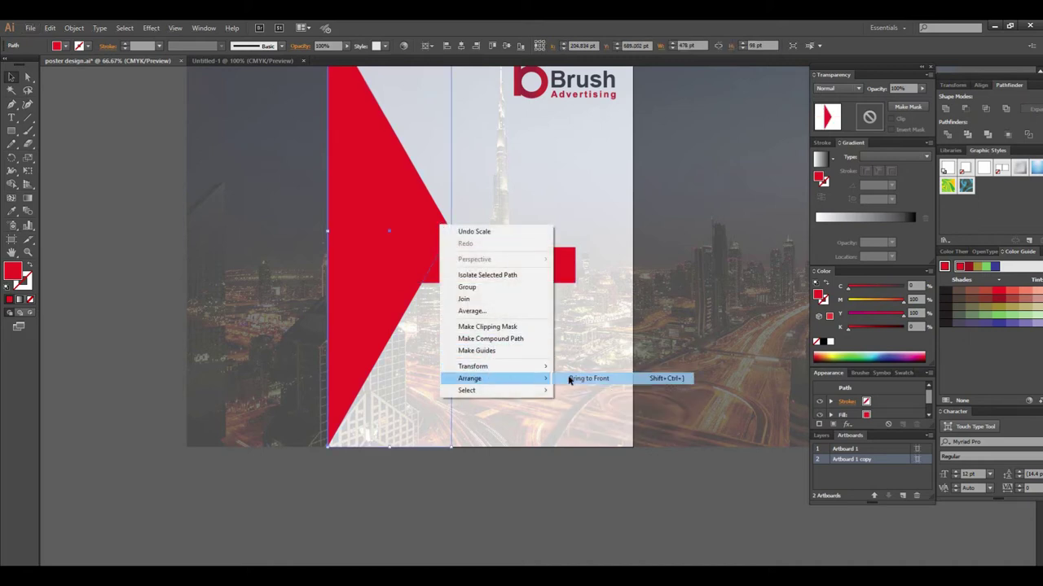
mouse_move(469, 378)
left_click(627, 415)
left_click(501, 269)
left_click_drag(493, 269, 493, 317)
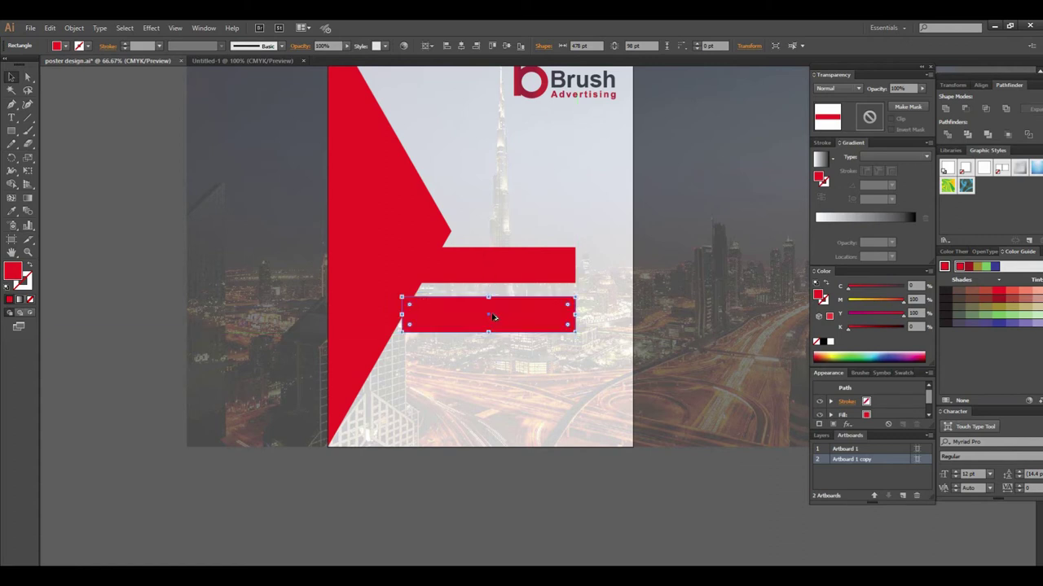
Show the rulers and snap a vertical guide to the bars' right edge
key("ctrl+minus")
key("ctrl+minus")
key("ctrl+minus")
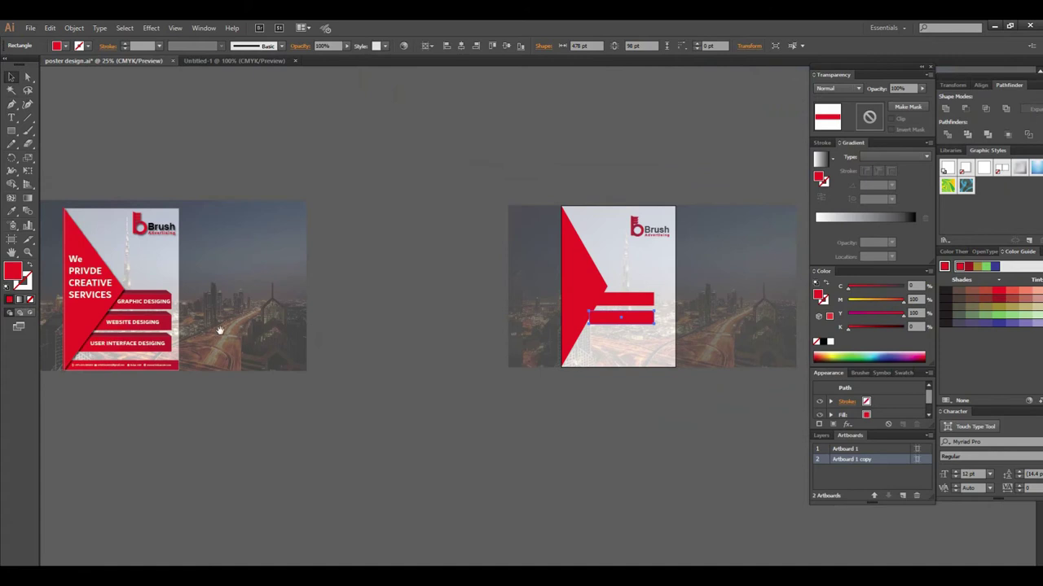
key("ctrl+plus")
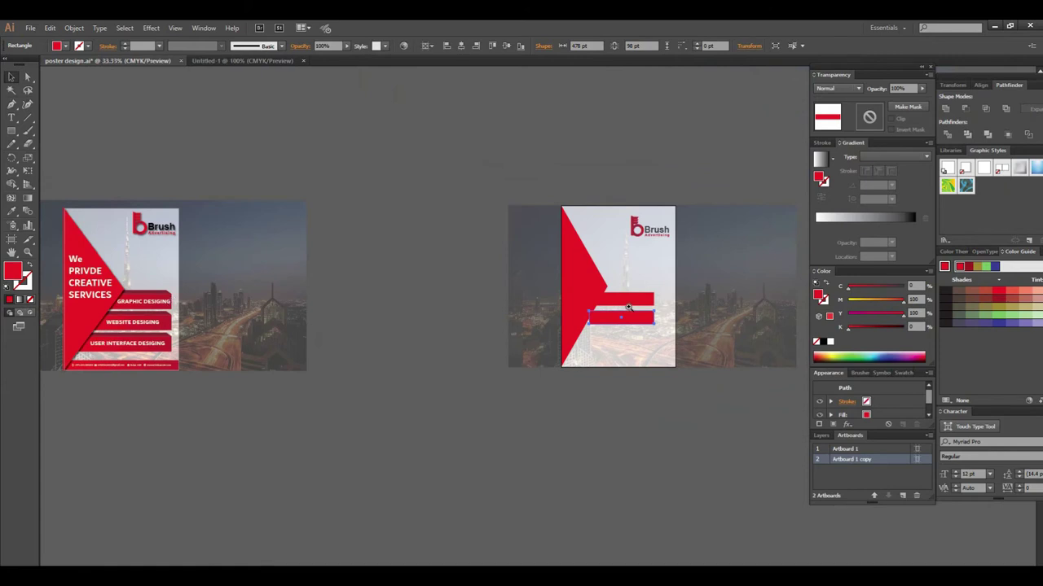
key("ctrl+plus")
key("ctrl+plus")
key("ctrl+plus")
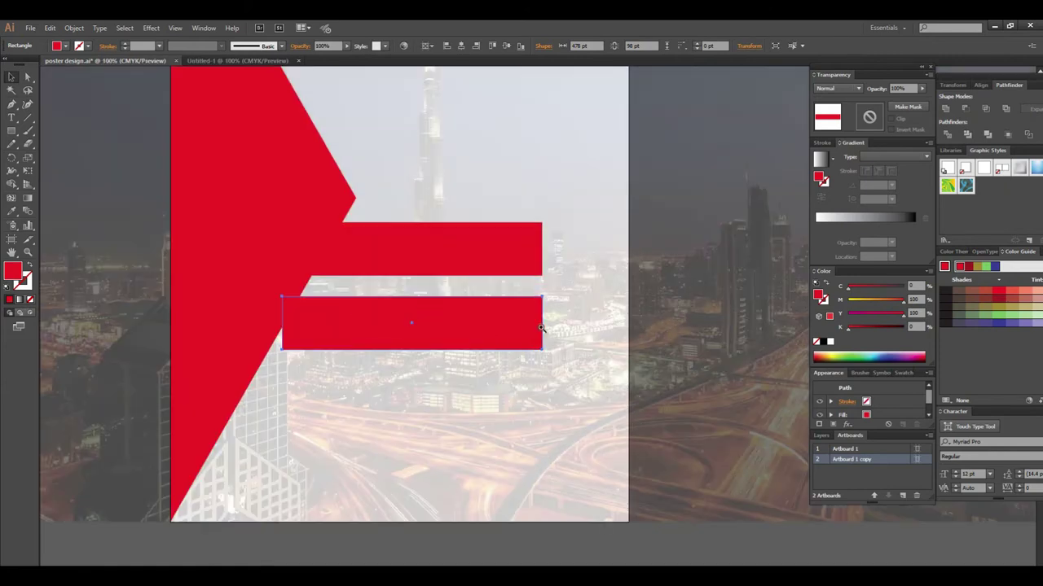
key("ctrl+r")
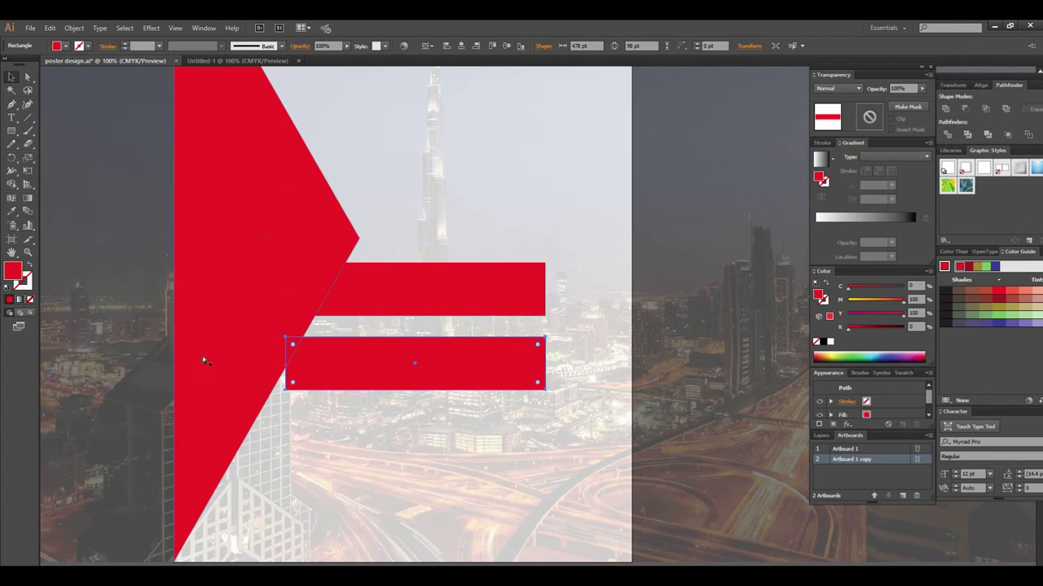
left_click_drag(46, 358, 546, 369)
left_click_drag(454, 392, 495, 366)
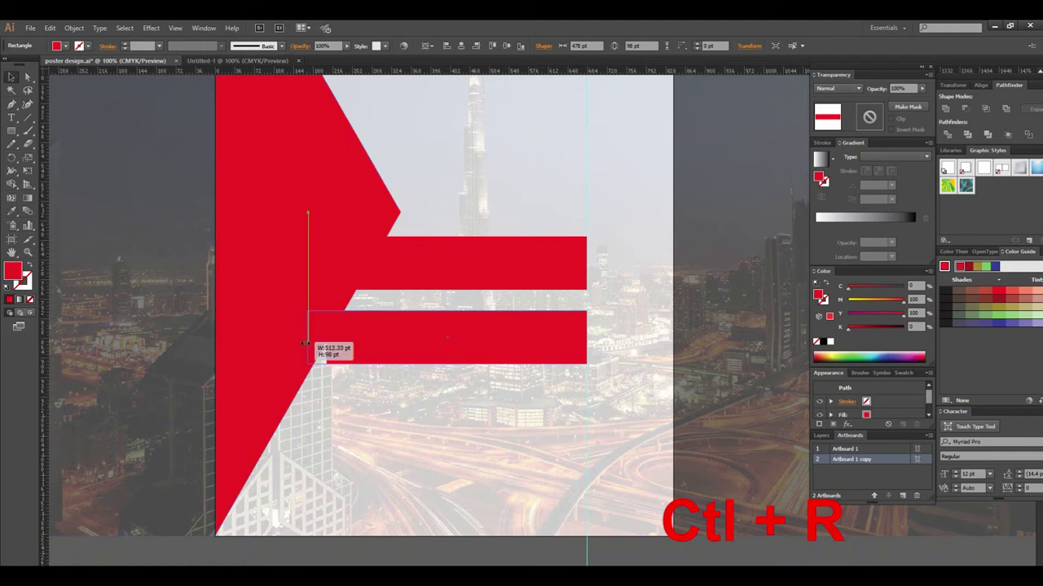
Adjust the lower bar, undoing a stretch, and move it down a little
left_click_drag(326, 335, 229, 337)
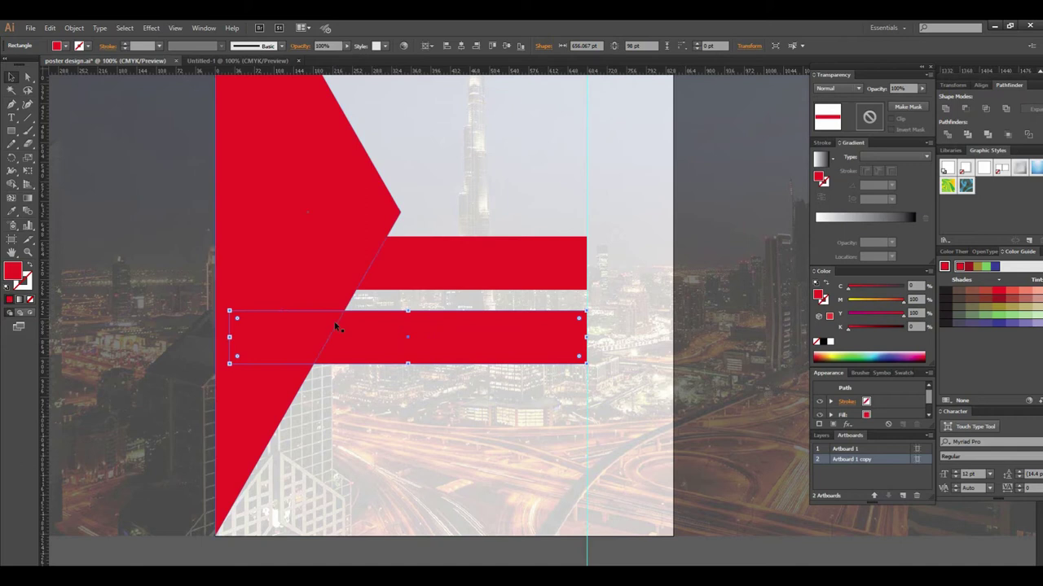
key("ctrl+z")
left_click(515, 381)
left_click(495, 339)
left_click_drag(495, 339, 495, 419)
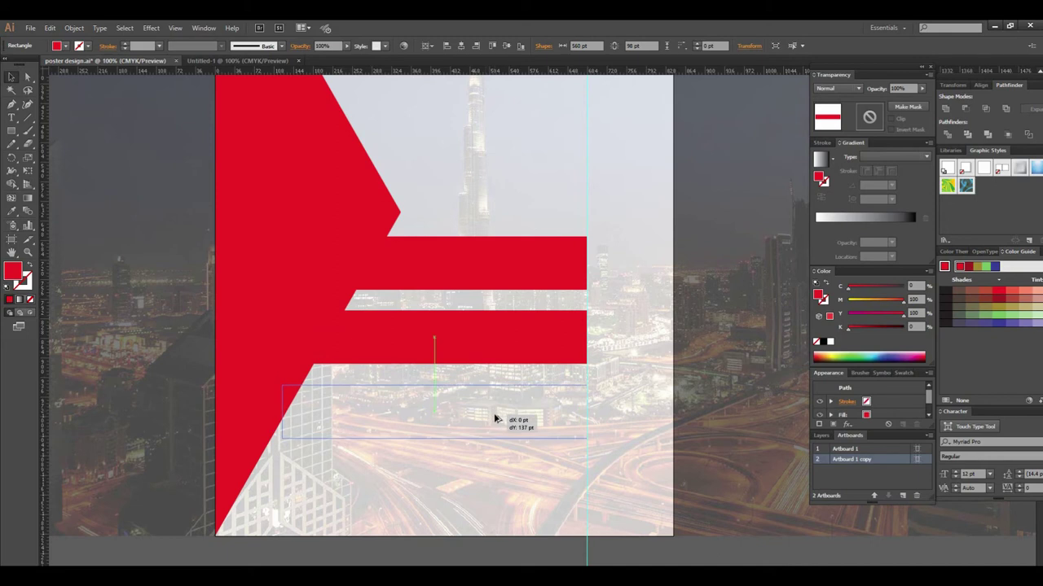
Place the third red bar below the second and extend its left edge into the red shape
left_click_drag(364, 418, 364, 418)
left_click_drag(282, 411, 251, 412)
left_click(389, 540)
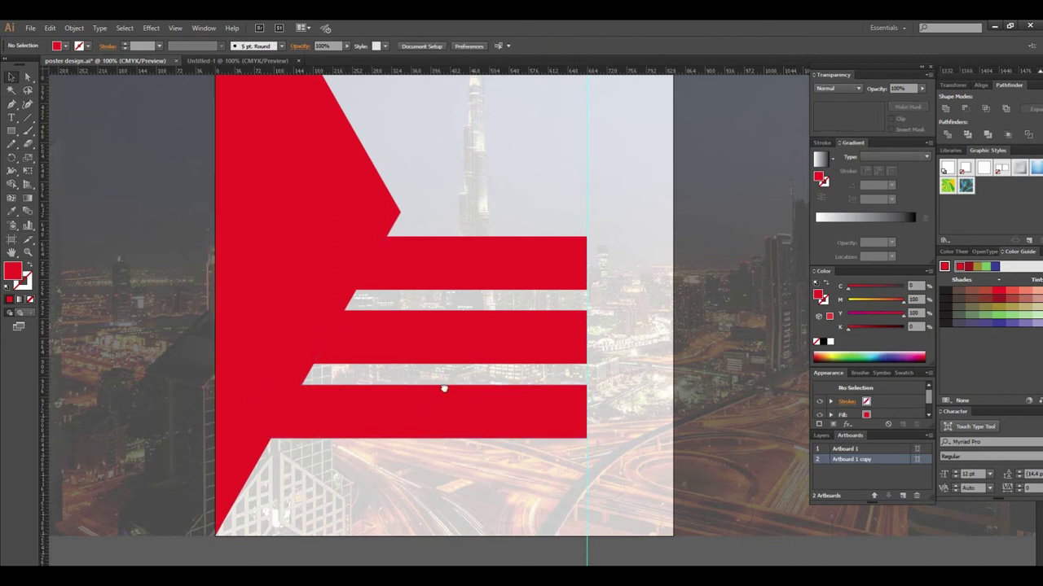
key("ctrl+minus")
key("ctrl+minus")
left_click_drag(319, 337, 507, 302)
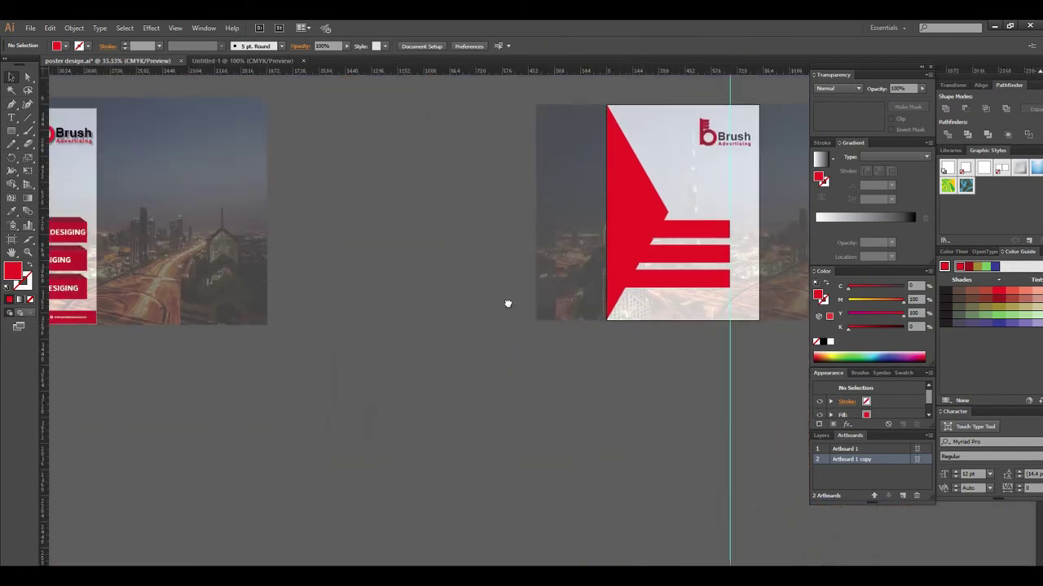
left_click_drag(407, 347, 144, 348)
left_click(552, 297)
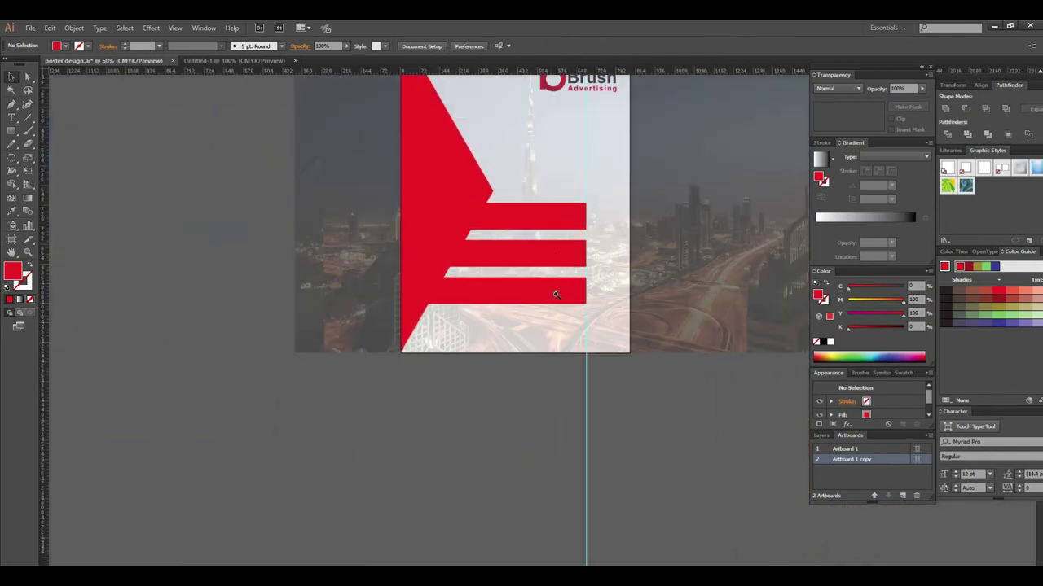
Copy the top red bar and shrink the copy to a 27.667 pt strip along its top
left_click(534, 318)
left_click(530, 321)
left_click_drag(517, 367, 517, 295)
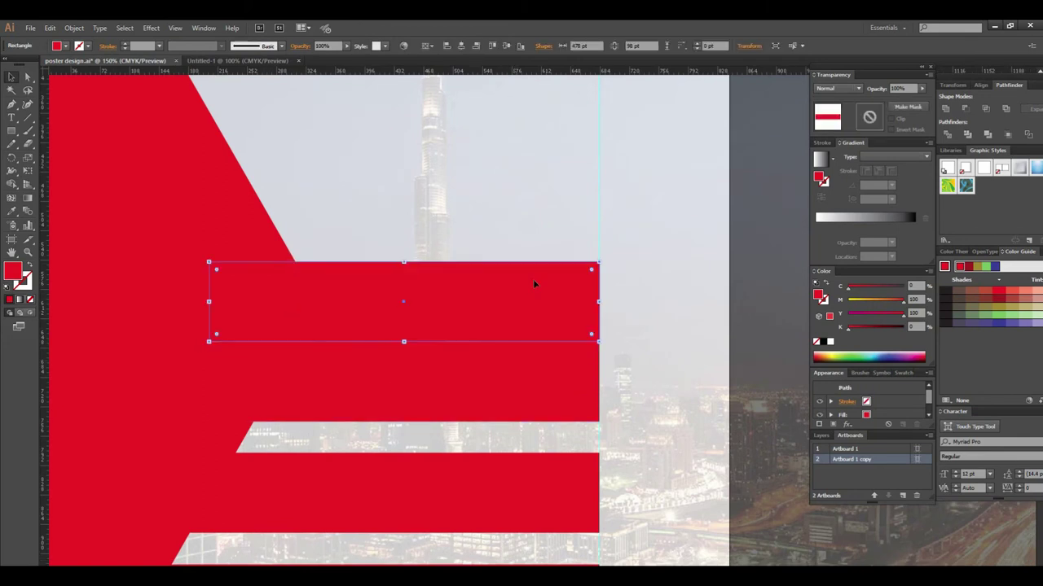
left_click(406, 262)
left_click_drag(405, 263, 405, 302)
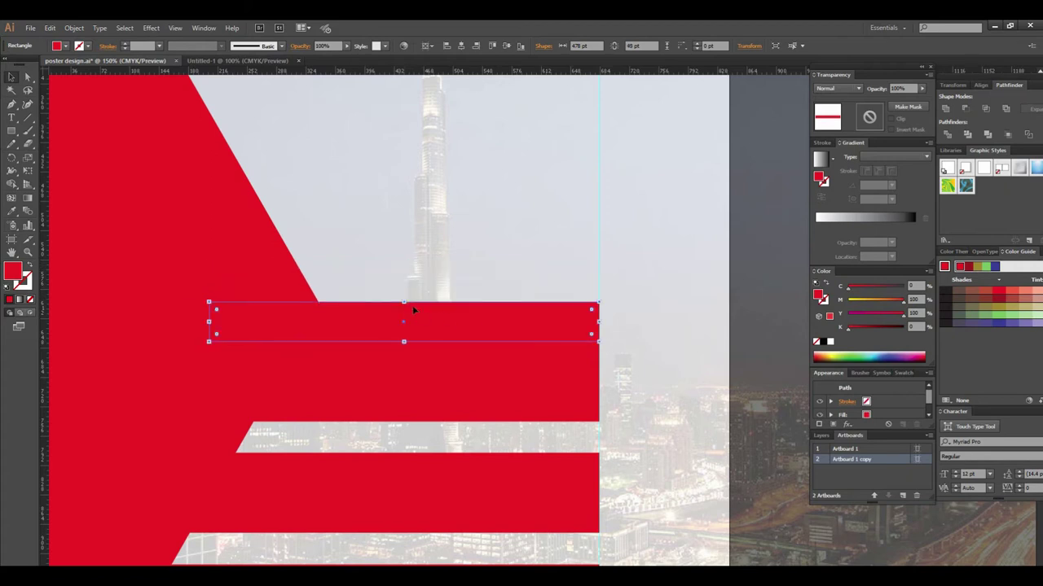
left_click_drag(404, 302, 404, 320)
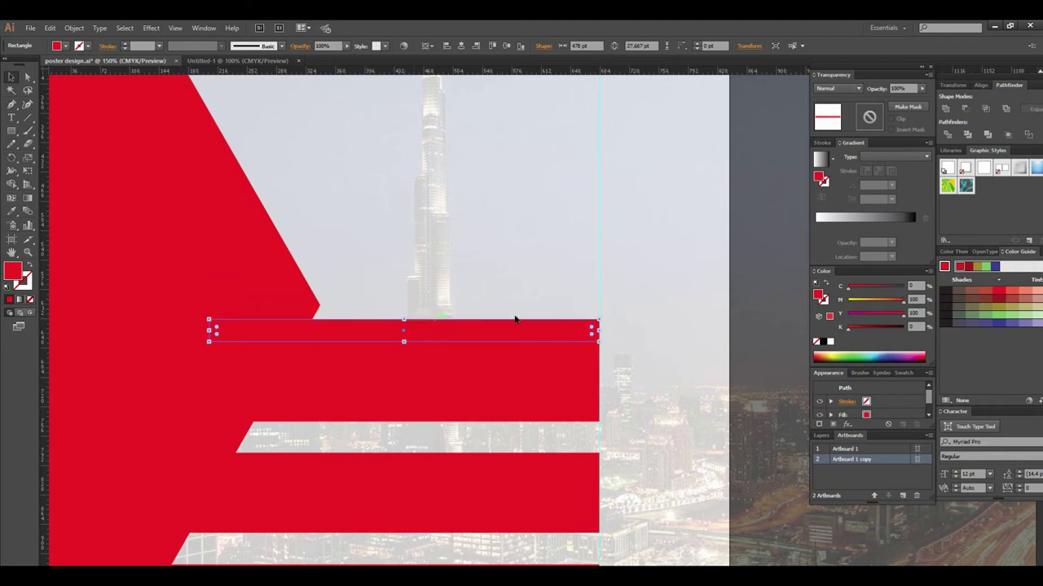
Slant the strip by moving its top-right anchor 23.33 pt left with Direct Selection
left_click(26, 77)
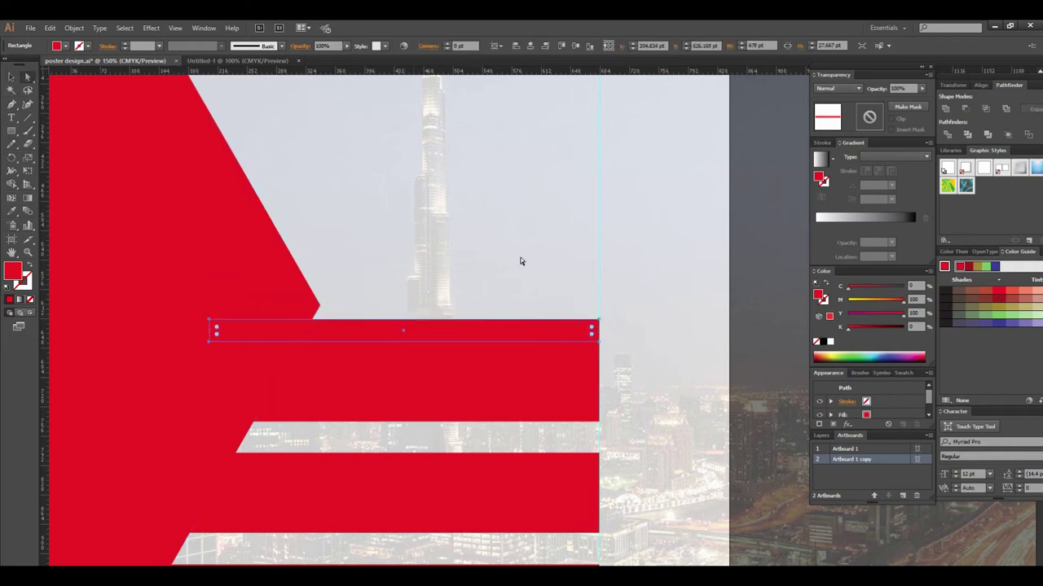
left_click(599, 320)
left_click_drag(599, 320, 580, 324)
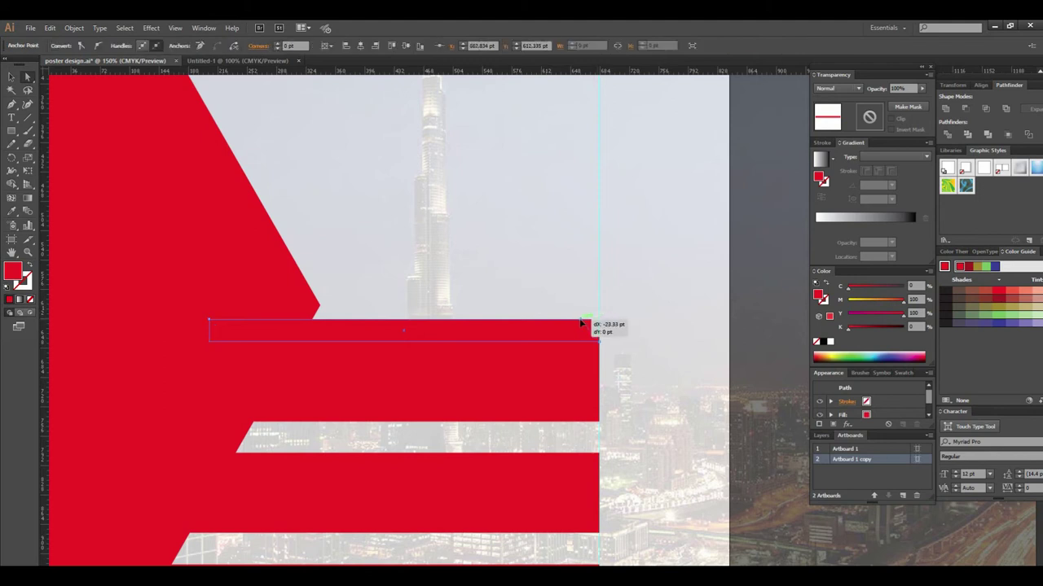
left_click(617, 335)
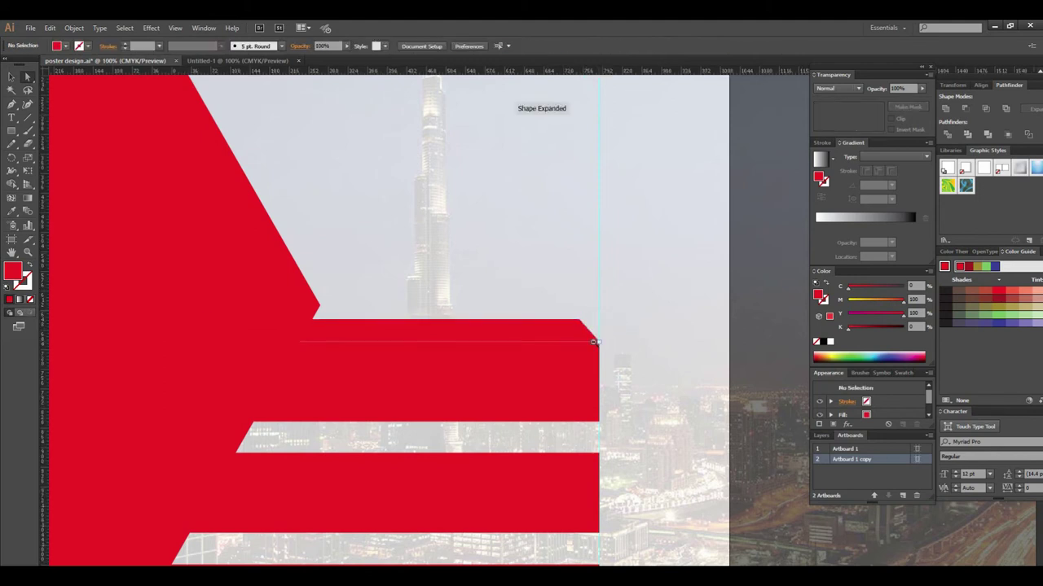
key("ctrl+minus")
Select the slanted strip and raise its cyan to darken the red
left_click(493, 322)
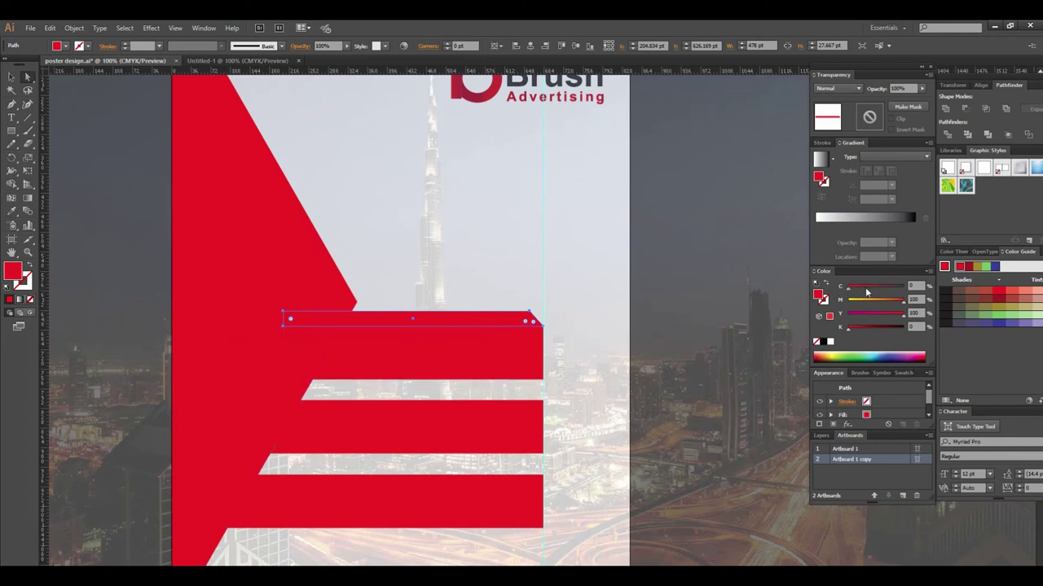
left_click(202, 28)
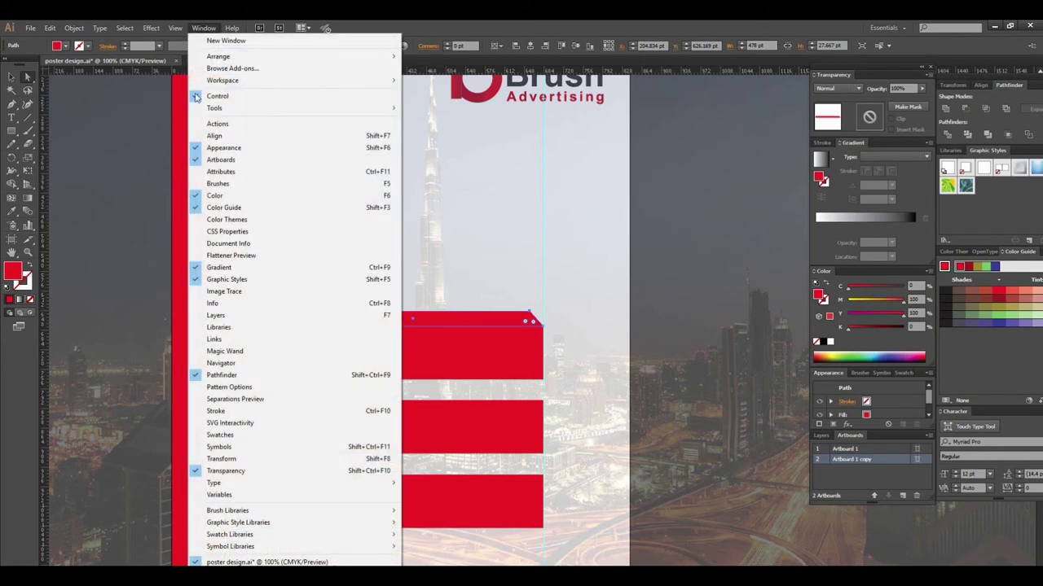
left_click(851, 294)
left_click_drag(848, 292, 896, 291)
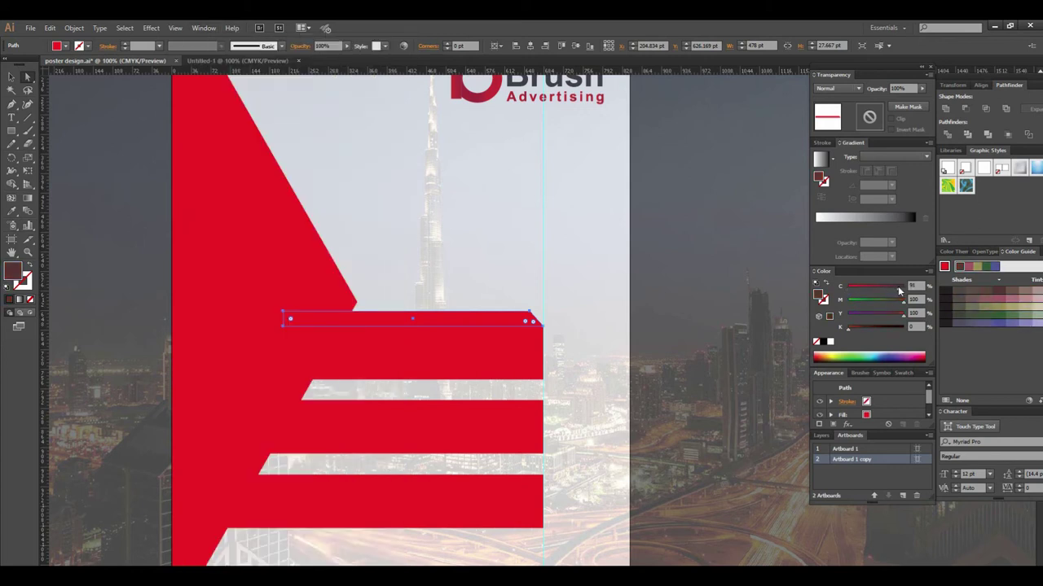
Set the strip's cyan to 38 for a dark maroon shade
left_click_drag(896, 291, 877, 288)
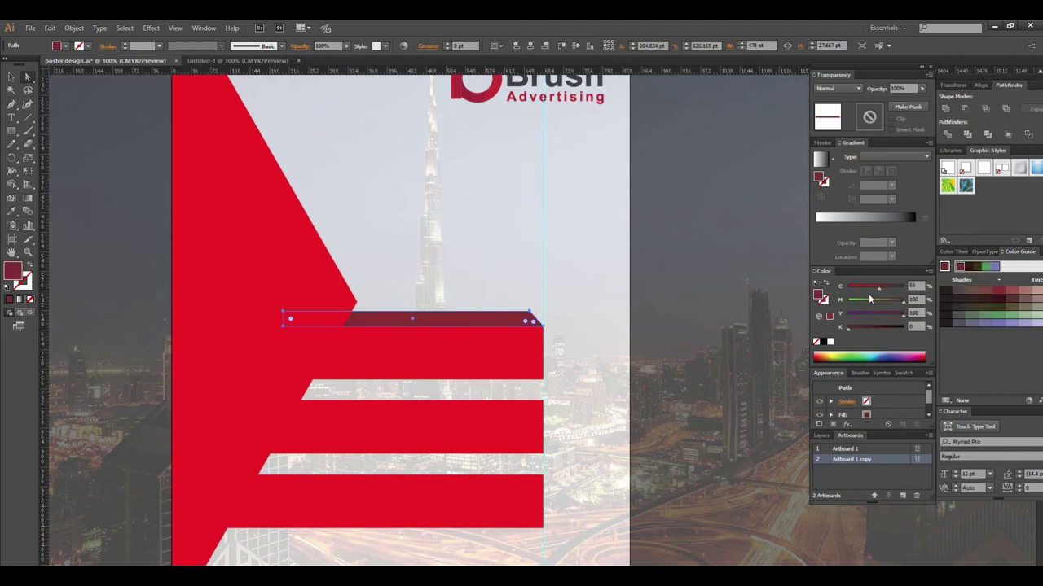
left_click_drag(875, 290, 870, 290)
left_click(651, 335)
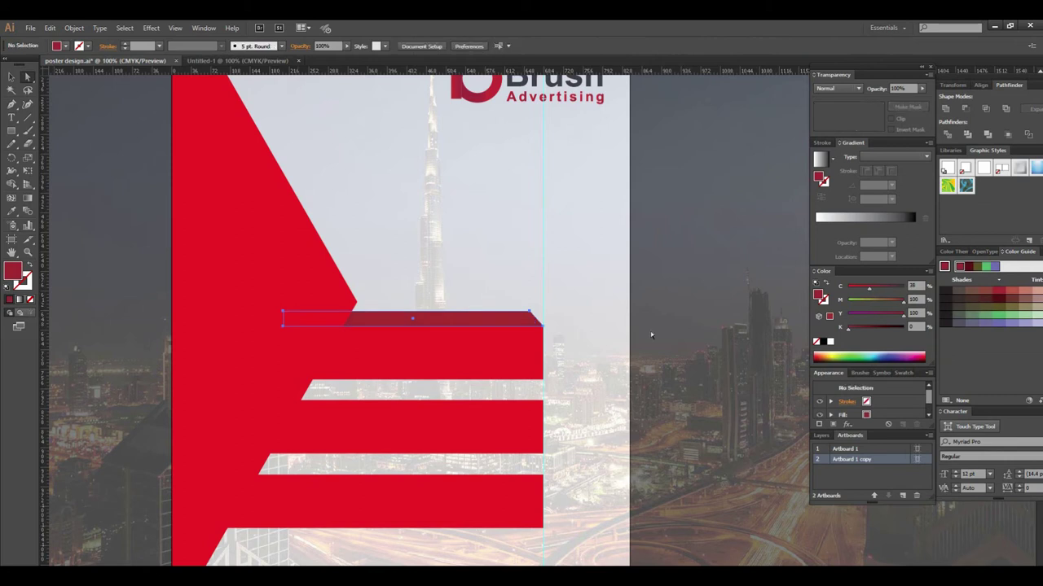
key("ctrl+minus")
key("ctrl+minus")
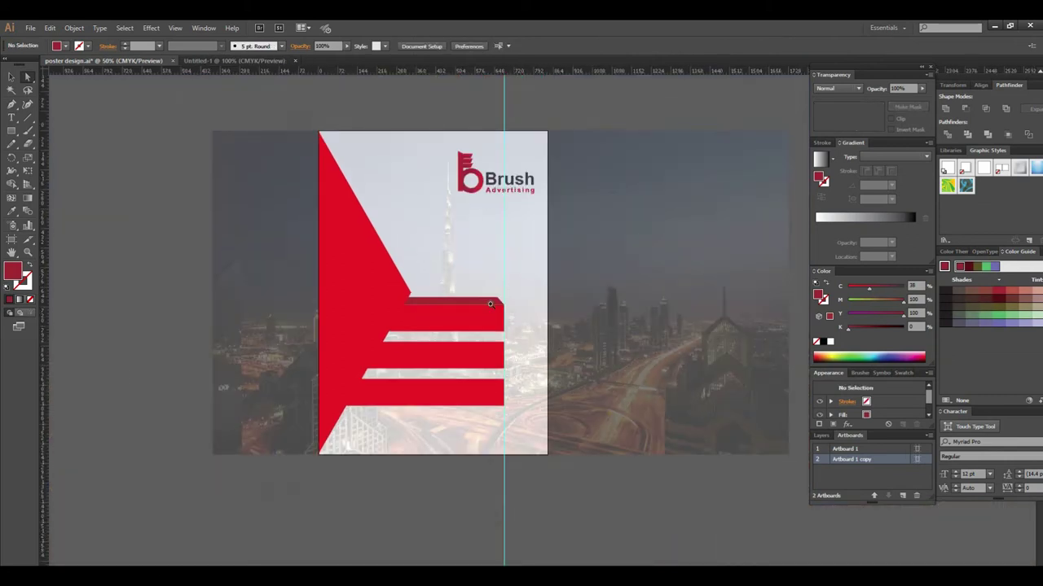
key("ctrl+plus")
key("ctrl+plus")
key("ctrl+plus")
Alt-drag copies of the maroon strip onto the second and third bars
mouse_move(533, 271)
left_mouse_down()
mouse_move(532, 239)
mouse_move(545, 355)
left_mouse_up()
scroll(498, 263, "down", 3)
mouse_move(498, 263)
left_mouse_down()
mouse_move(487, 374)
mouse_move(499, 375)
left_mouse_up()
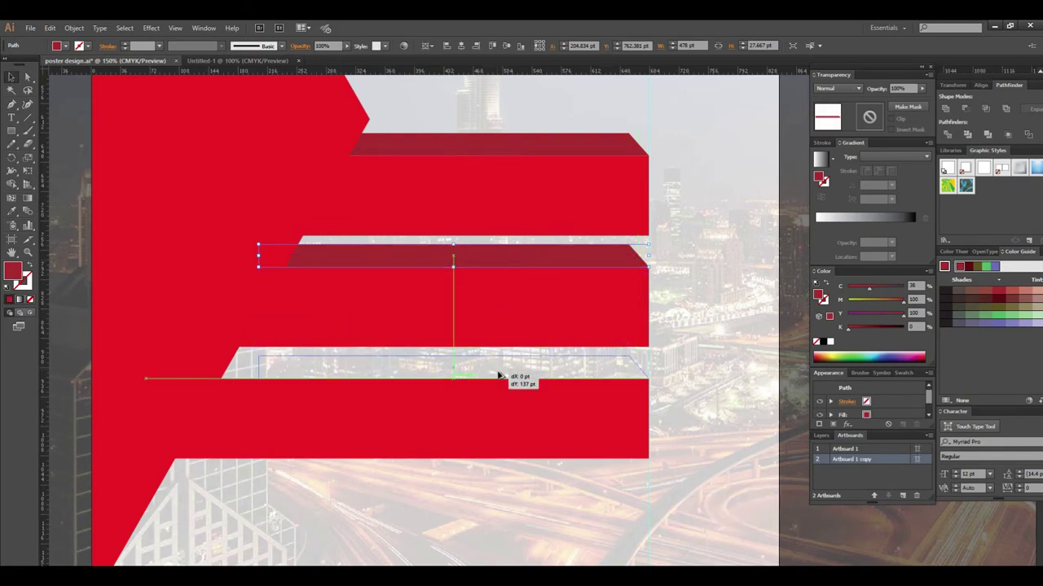
left_click_drag(499, 375, 500, 375)
left_click(417, 487)
scroll(426, 372, "up", 2)
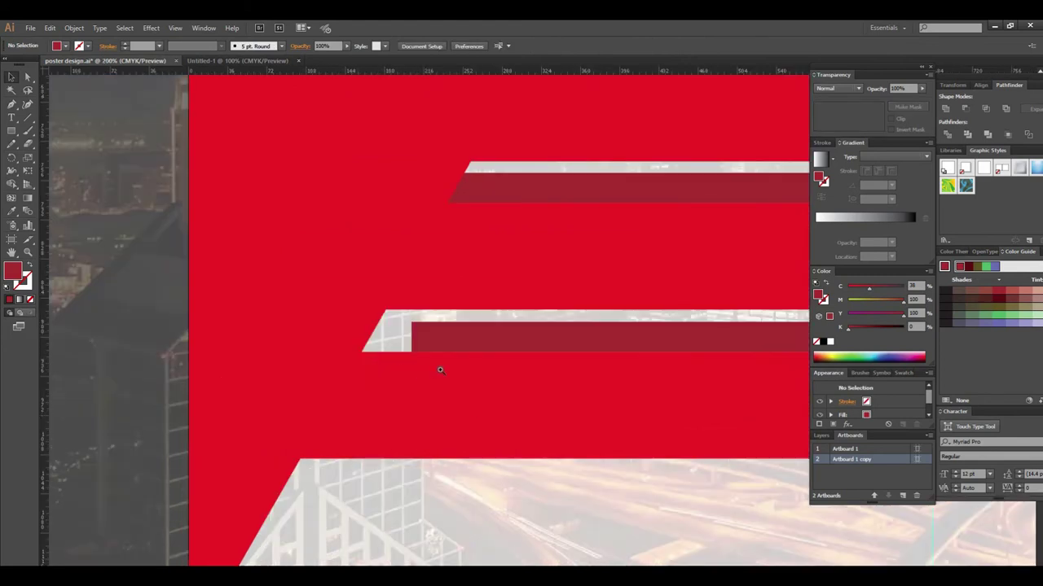
scroll(448, 333, "up", 2)
scroll(449, 389, "up", 1)
scroll(430, 365, "up", 1)
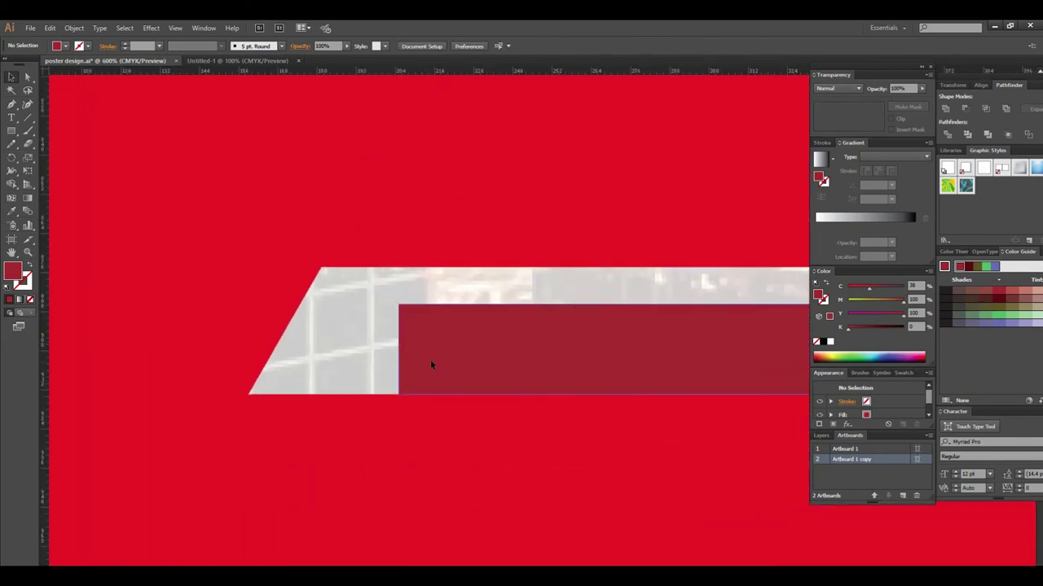
Extend the lower strip's left edge across the notch and review the bevel strips
left_click(415, 357)
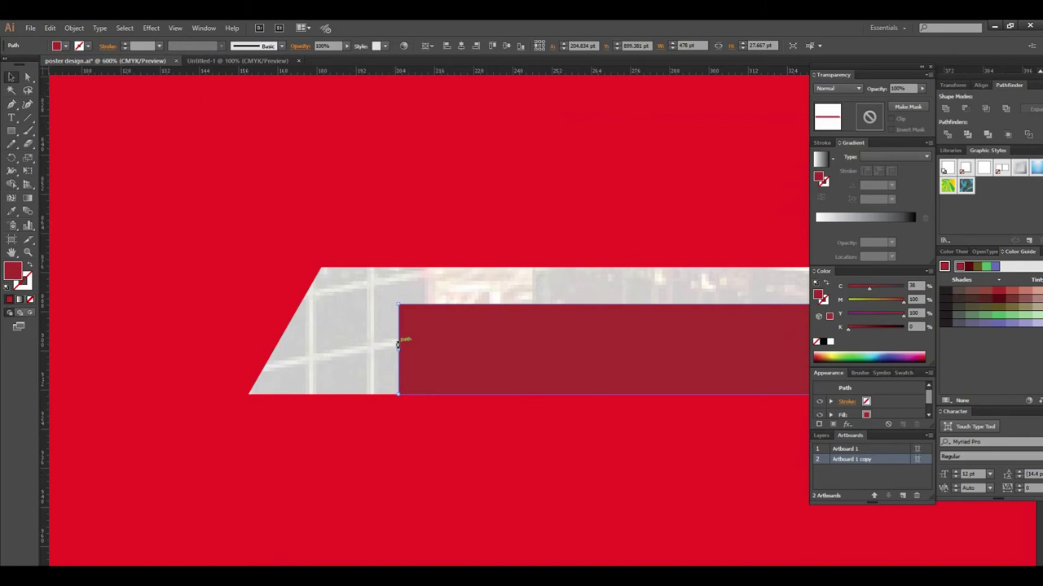
left_click_drag(398, 350, 216, 352)
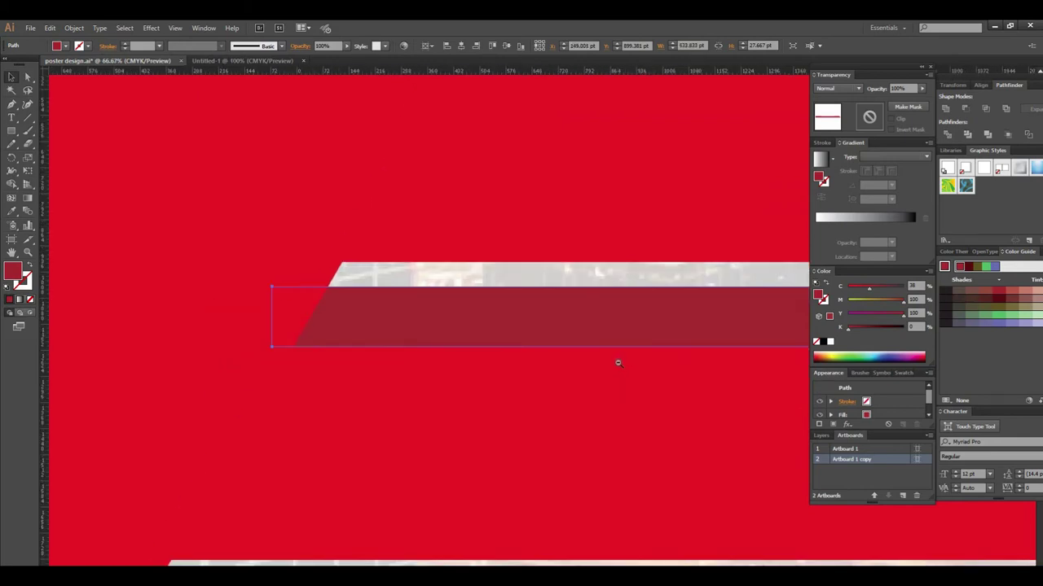
scroll(535, 320, "down", 6)
mouse_move(536, 320)
left_mouse_down()
mouse_move(481, 426)
mouse_move(515, 456)
left_mouse_up()
key("ctrl+shift+a")
scroll(514, 445, "up", 1)
scroll(499, 397, "down", 2)
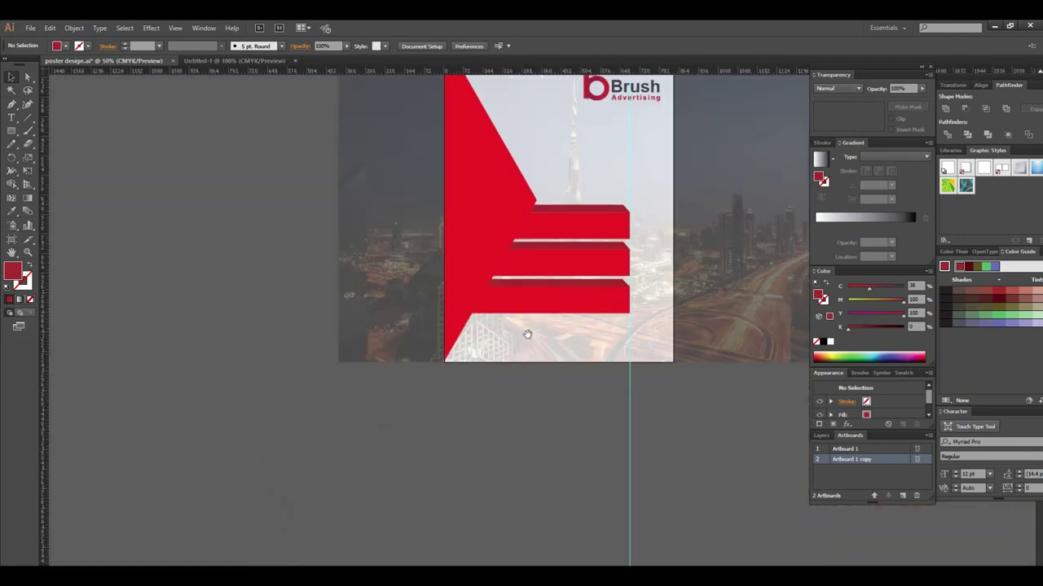
left_click_drag(526, 333, 533, 434)
scroll(533, 435, "up", 1)
scroll(552, 355, "up", 1)
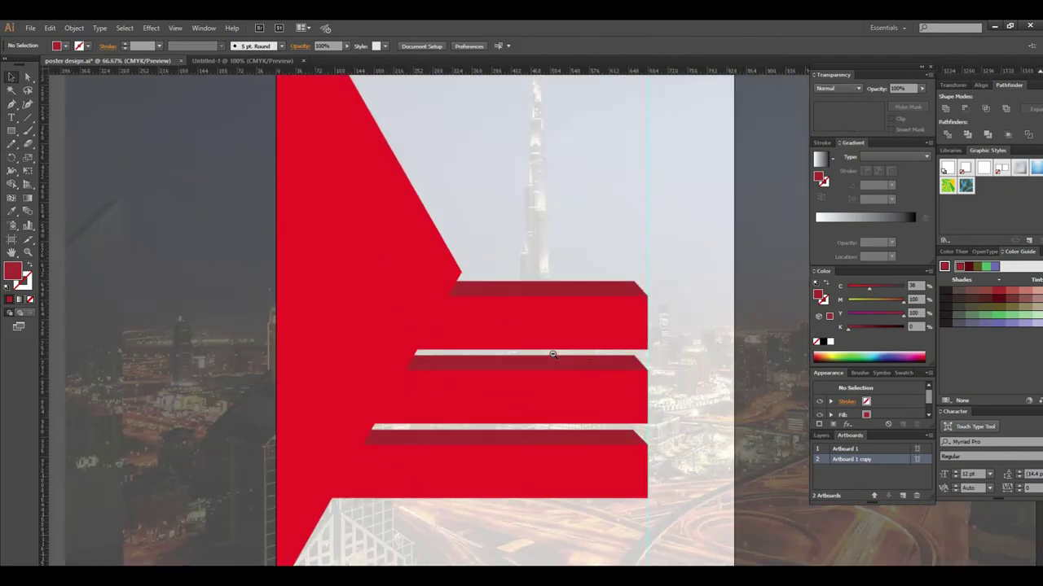
scroll(549, 354, "down", 2)
scroll(541, 354, "down", 2)
left_click_drag(528, 354, 627, 374)
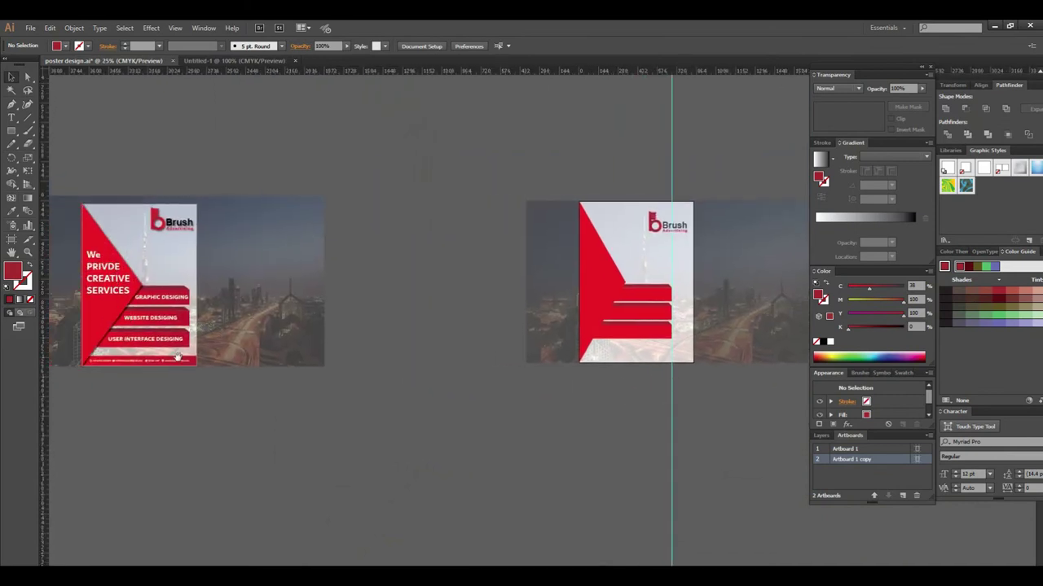
Copy the 'We PRIVDE CREATIVE SERVICES' headline from the finished poster onto the new poster
scroll(539, 307, "up", 1)
left_click_drag(539, 307, 527, 377)
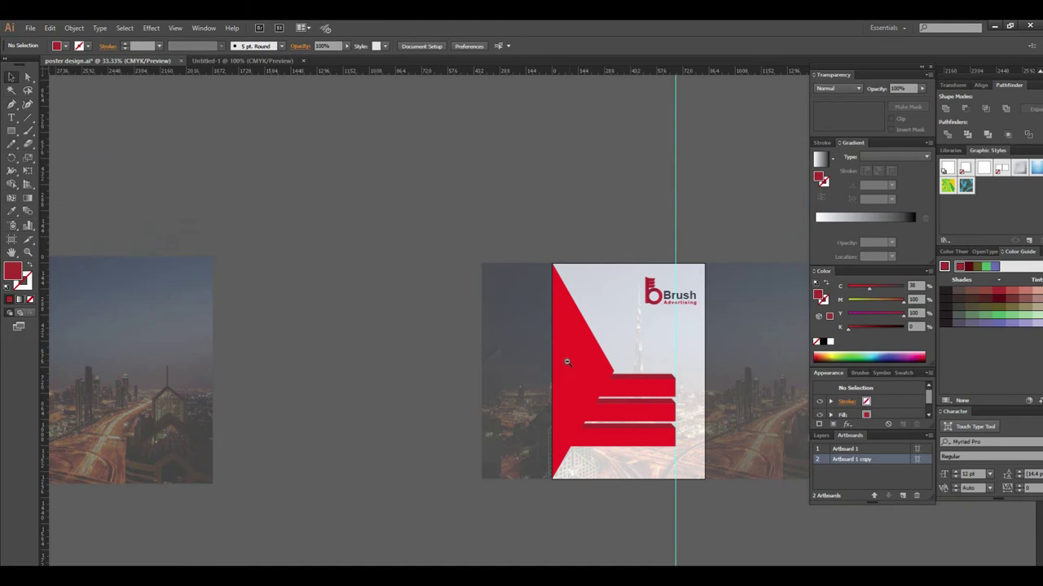
left_click(566, 362, "alt")
scroll(139, 326, "left", 2)
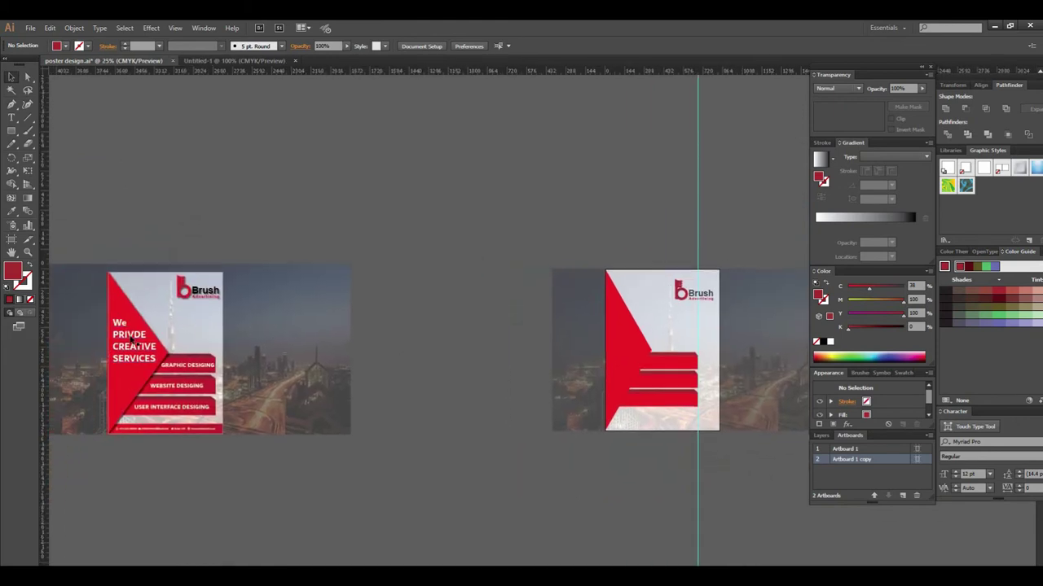
left_click_drag(131, 340, 628, 338)
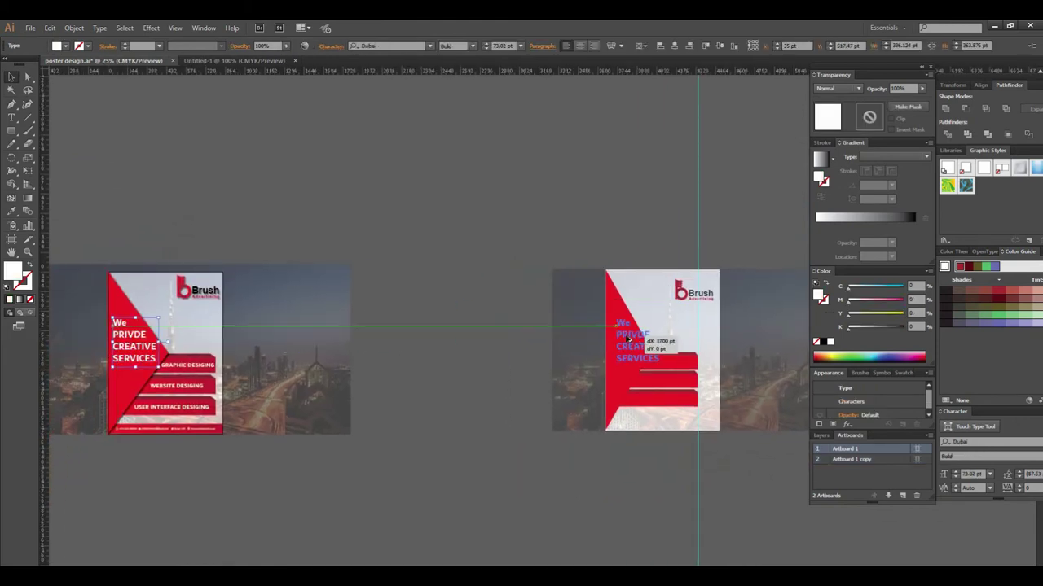
left_click_drag(627, 339, 627, 338)
Bring the white headline in front of the red shapes
scroll(627, 338, "up", 2)
scroll(514, 325, "up", 1)
scroll(505, 326, "up", 1)
right_click(492, 326)
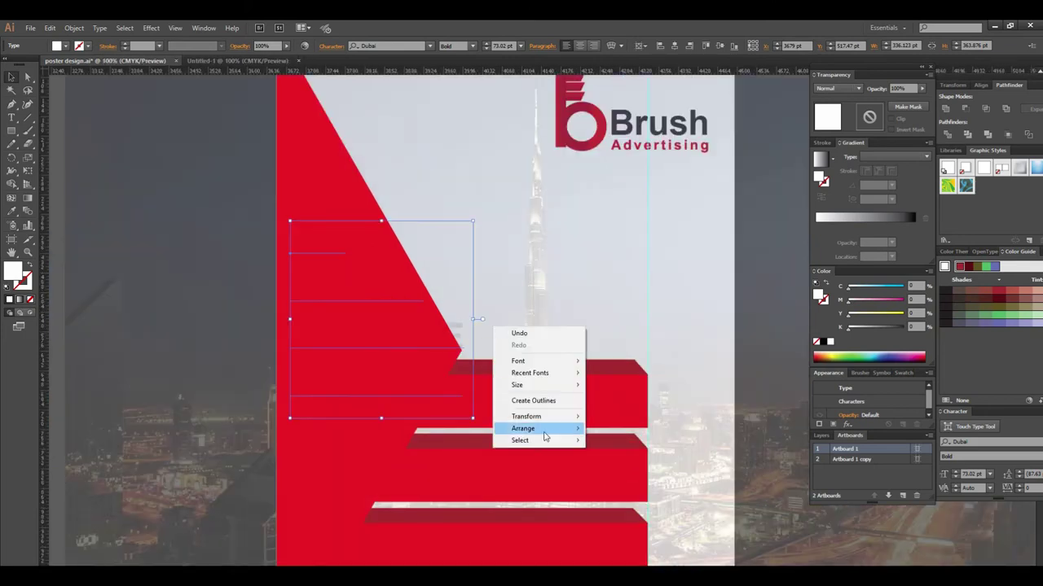
mouse_move(525, 428)
left_click(599, 430)
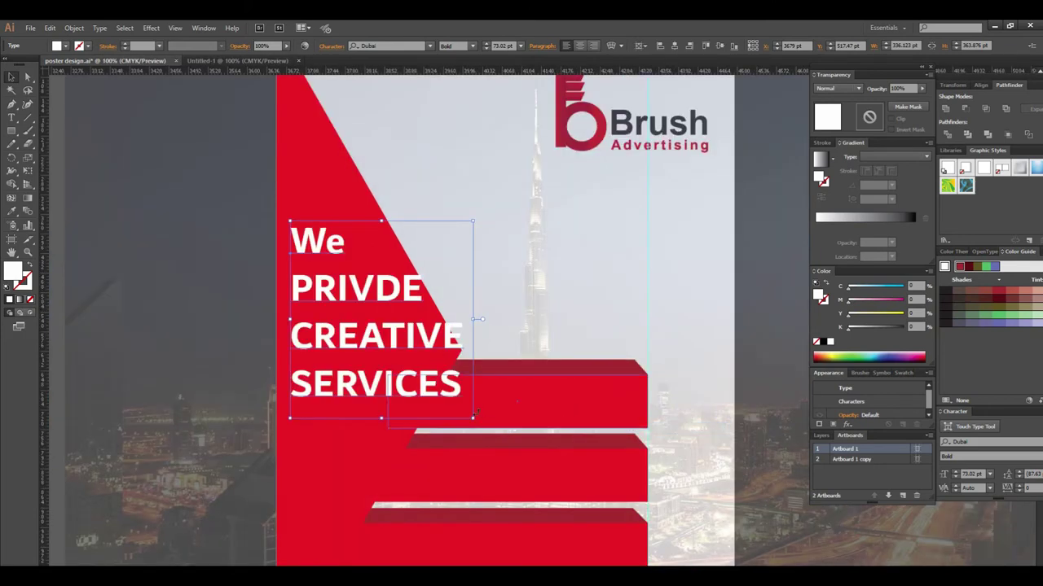
Rescale the headline from its corner and settle it slightly left above the bars
left_click_drag(476, 421, 447, 389)
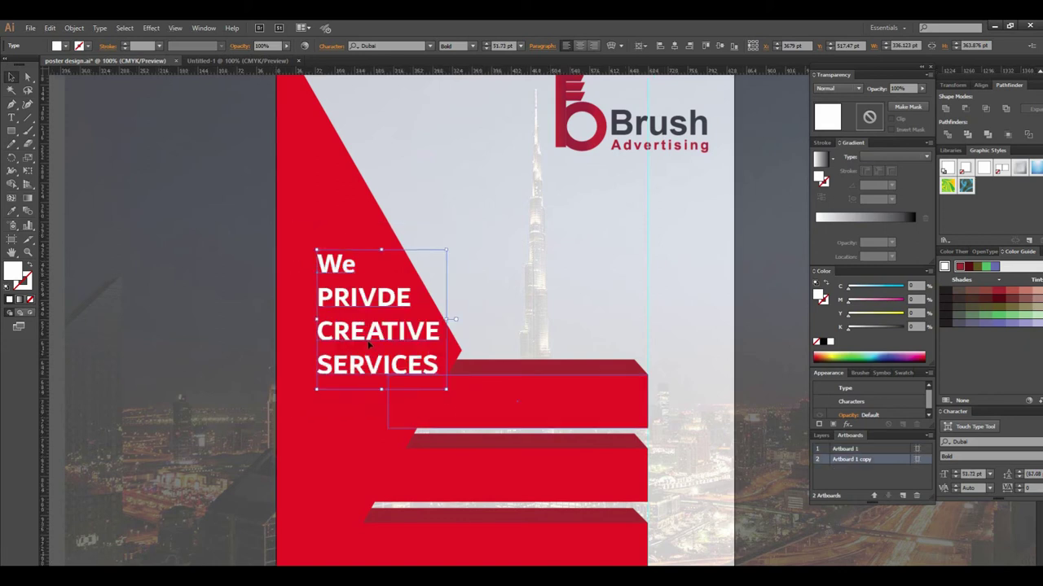
left_click_drag(356, 297, 333, 288)
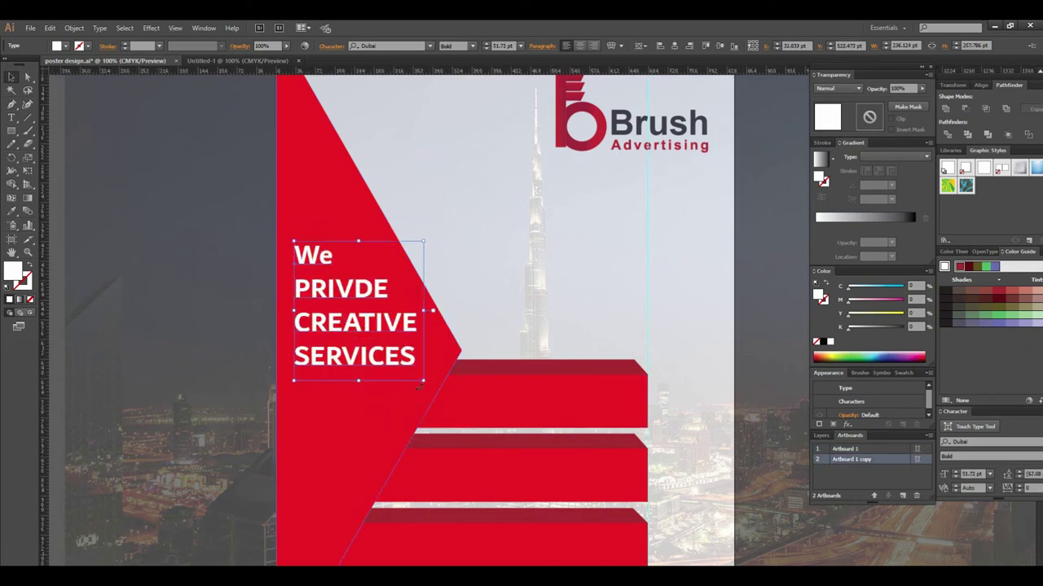
left_click_drag(424, 381, 436, 393)
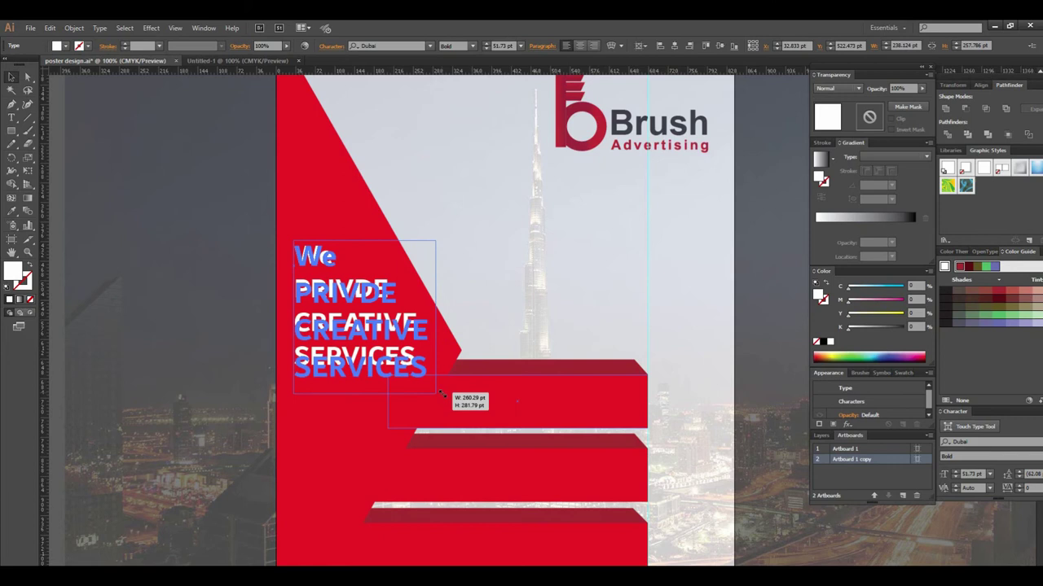
left_click_drag(383, 328, 373, 327)
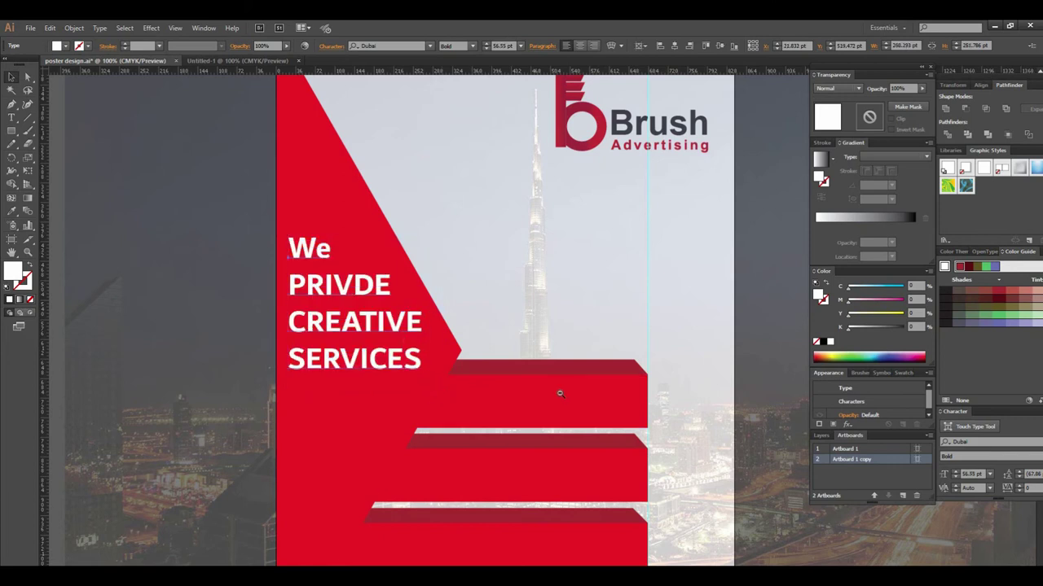
scroll(500, 466, "down", 2, "alt")
scroll(499, 466, "down", 1, "alt")
left_click(499, 466)
scroll(524, 309, "up", 2)
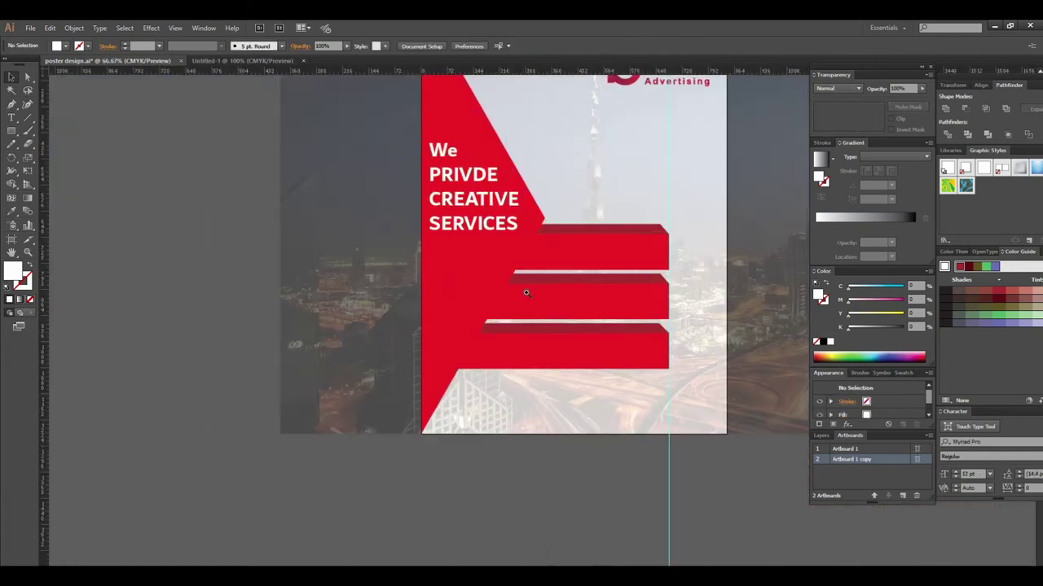
Copy the GRAPHIC DESIGING label from the finished poster onto the new poster
scroll(522, 345, "down", 1)
scroll(523, 344, "down", 1, "alt")
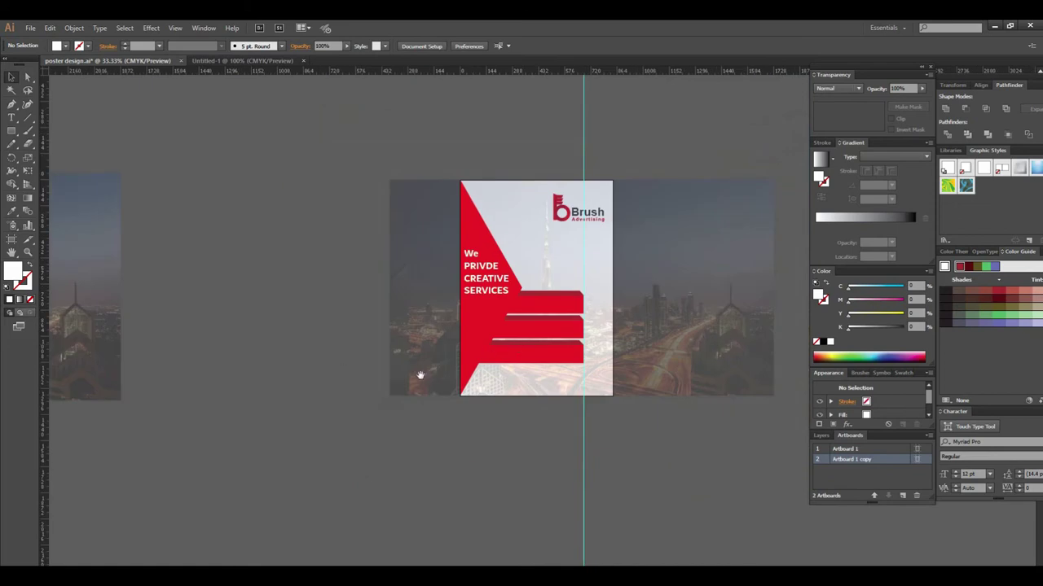
left_click_drag(420, 375, 505, 367)
scroll(470, 368, "down", 1, "alt")
left_click_drag(169, 280, 649, 279)
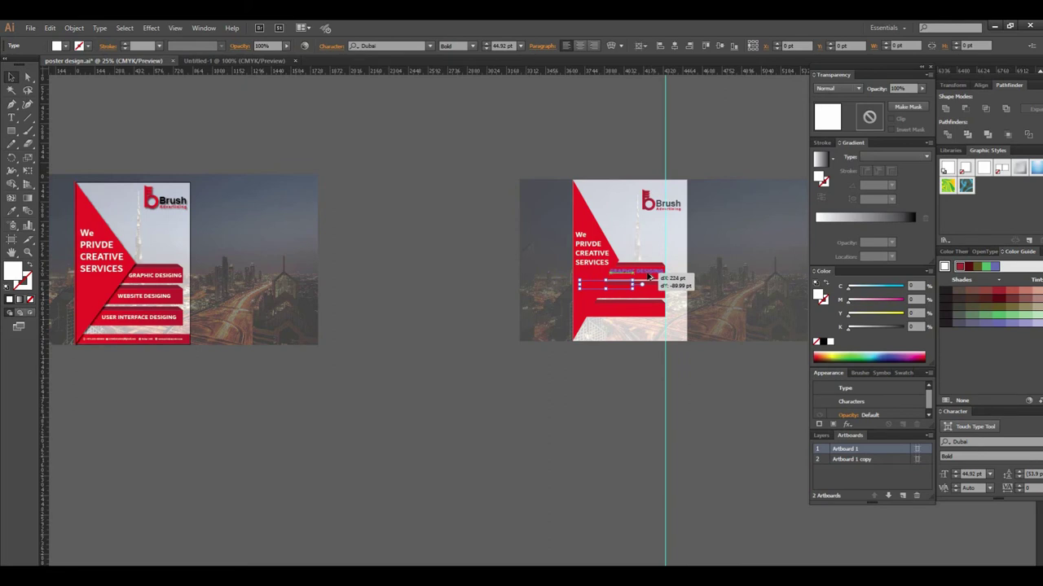
Bring the GRAPHIC DESIGING text in front of the red bar
scroll(622, 283, "up", 1, "alt")
scroll(555, 286, "up", 3, "alt")
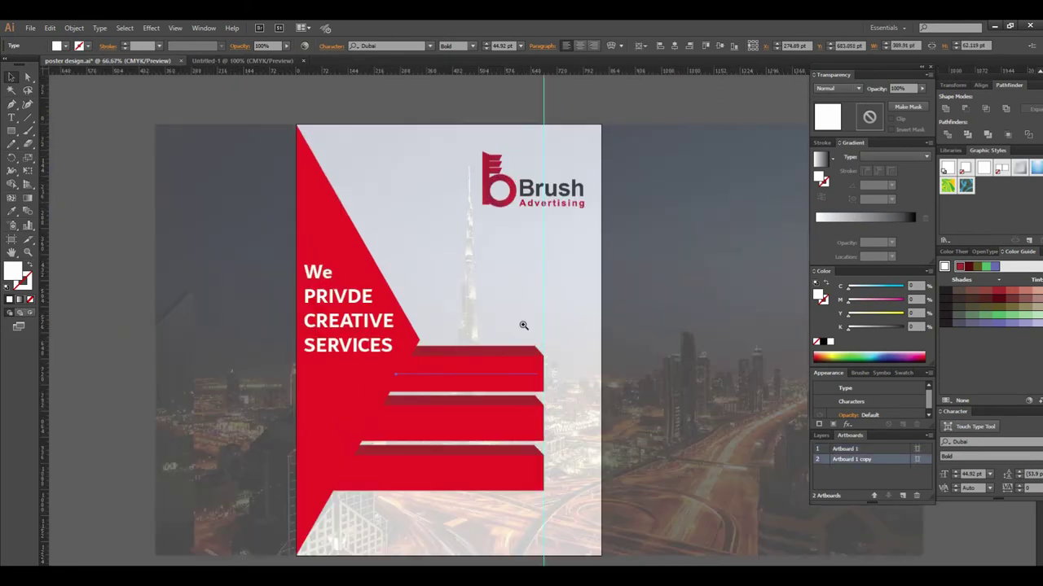
right_click(488, 404)
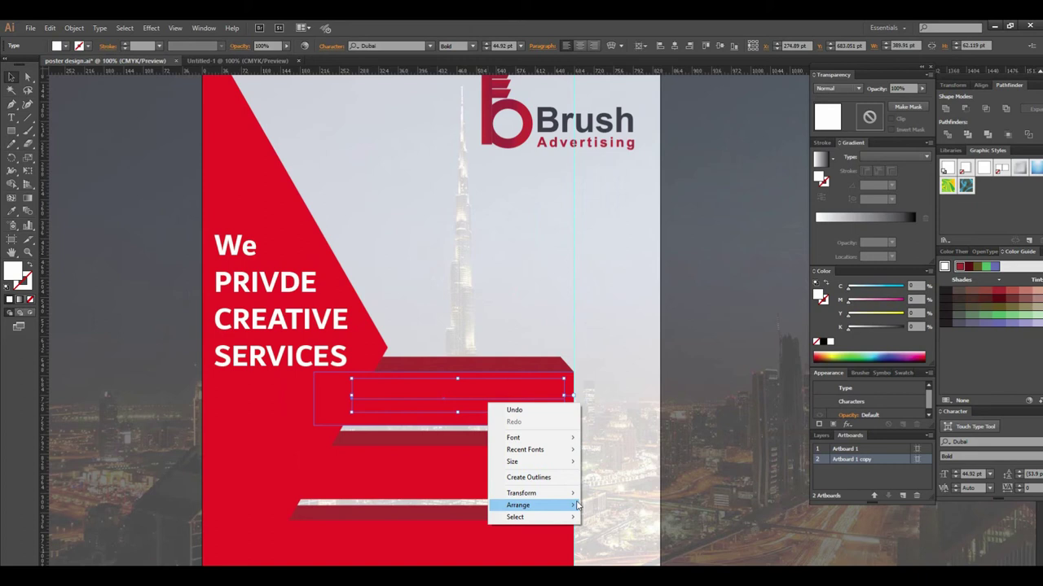
left_click(616, 505)
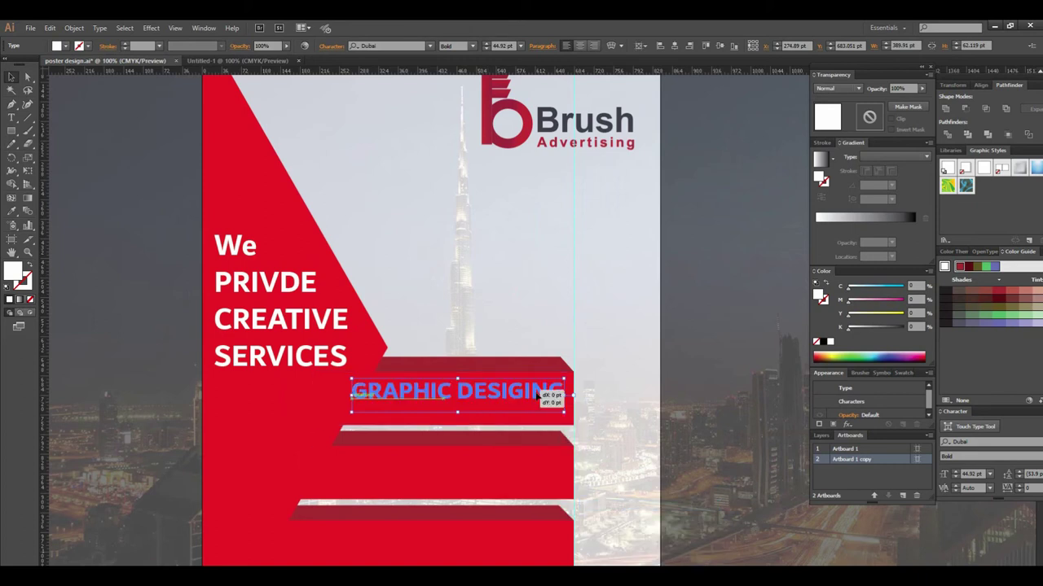
Place the label on the top red bar, widen the bar, and nudge the text right
left_click_drag(531, 399, 540, 406)
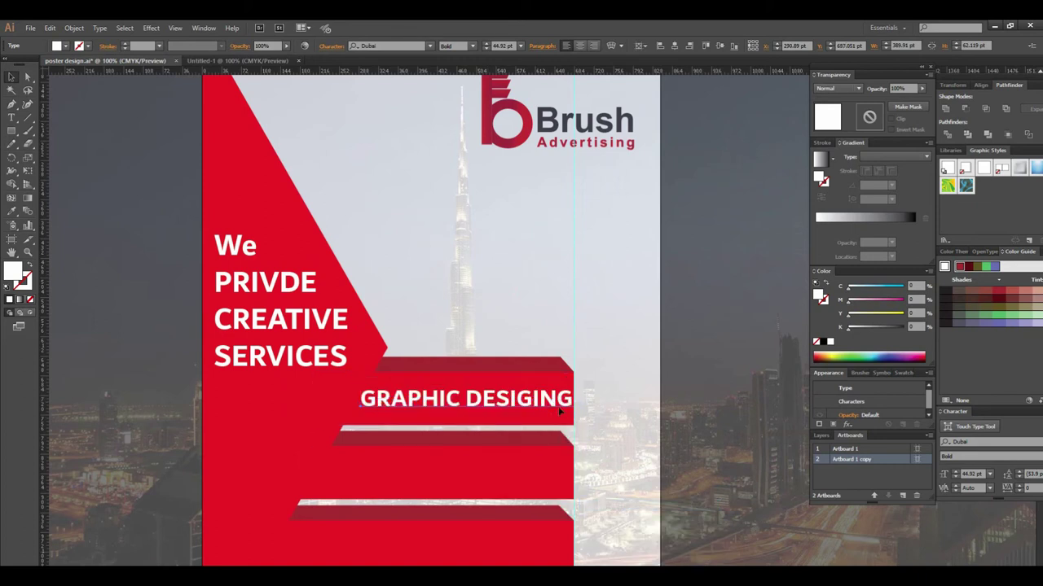
left_click(565, 383)
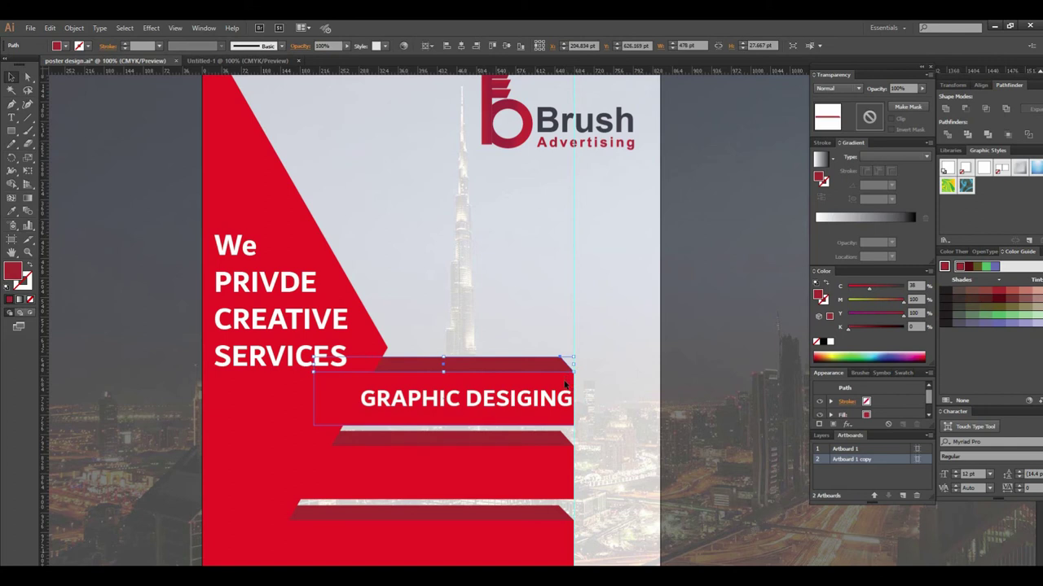
left_click(574, 395, "shift")
left_click_drag(576, 393, 580, 396)
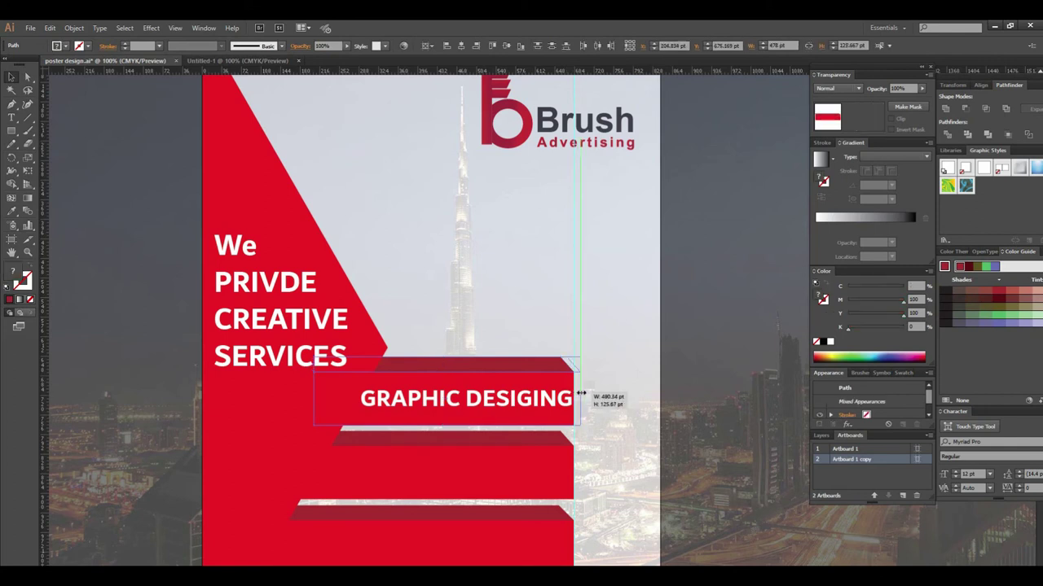
left_click(601, 442)
left_click(553, 399)
key("Right")
key("Right")
key("Right")
key("Right")
key("Right")
key("Right")
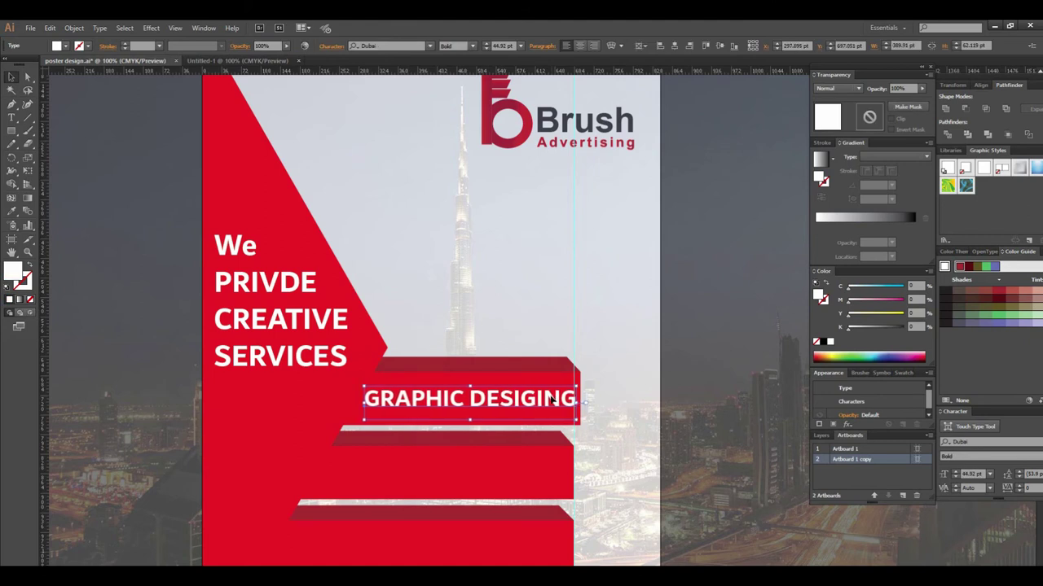
scroll(594, 408, "down", 1)
Widen the middle and bottom red bars with their dark strips to match the top bar
scroll(570, 375, "down", 4)
left_click(539, 336)
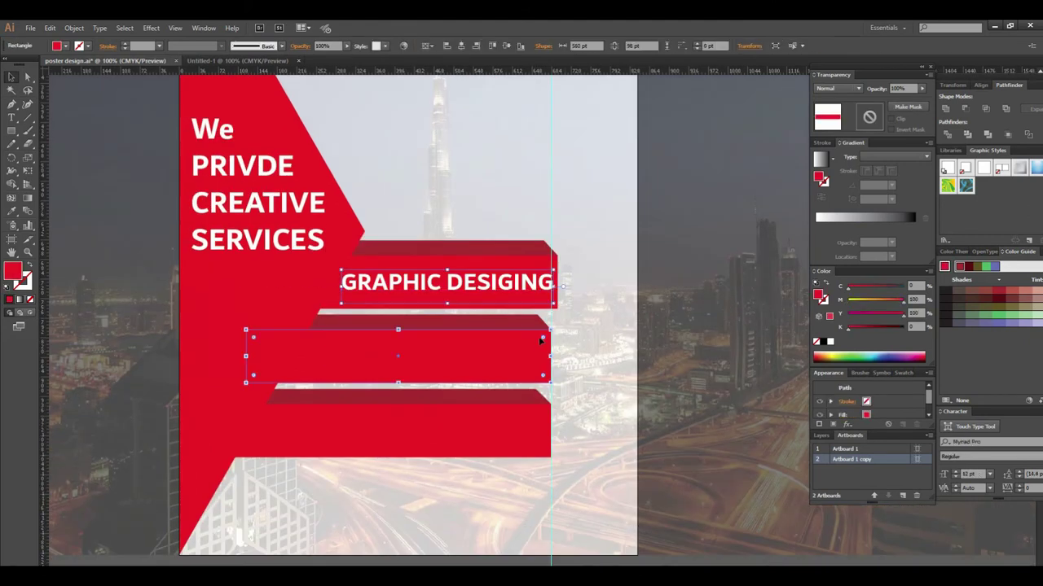
left_click(538, 324, "shift")
left_click_drag(553, 350, 557, 350)
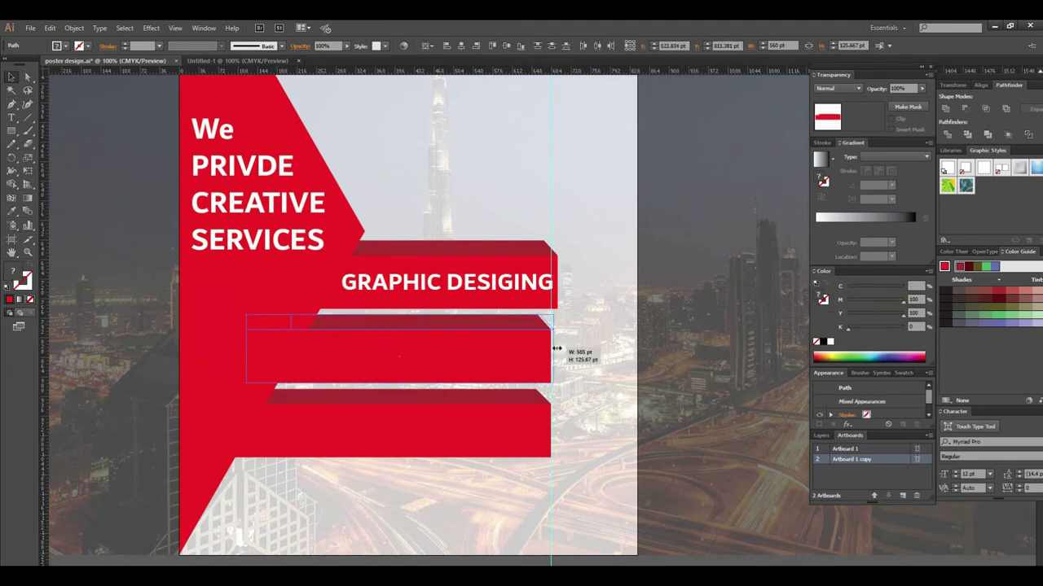
scroll(542, 359, "down", 2)
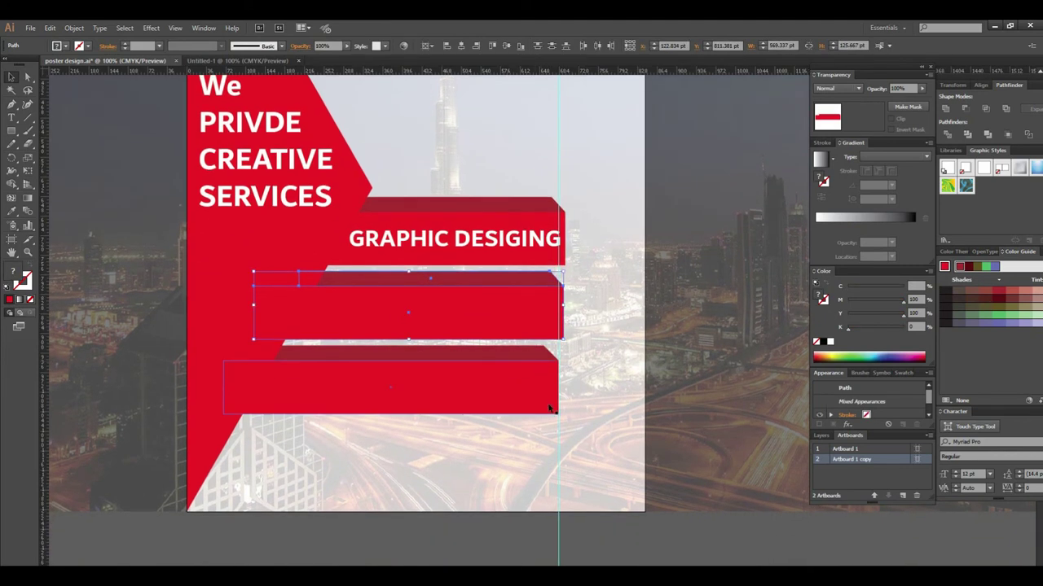
left_click(555, 399)
left_click(538, 353, "shift")
left_click_drag(558, 381, 563, 380)
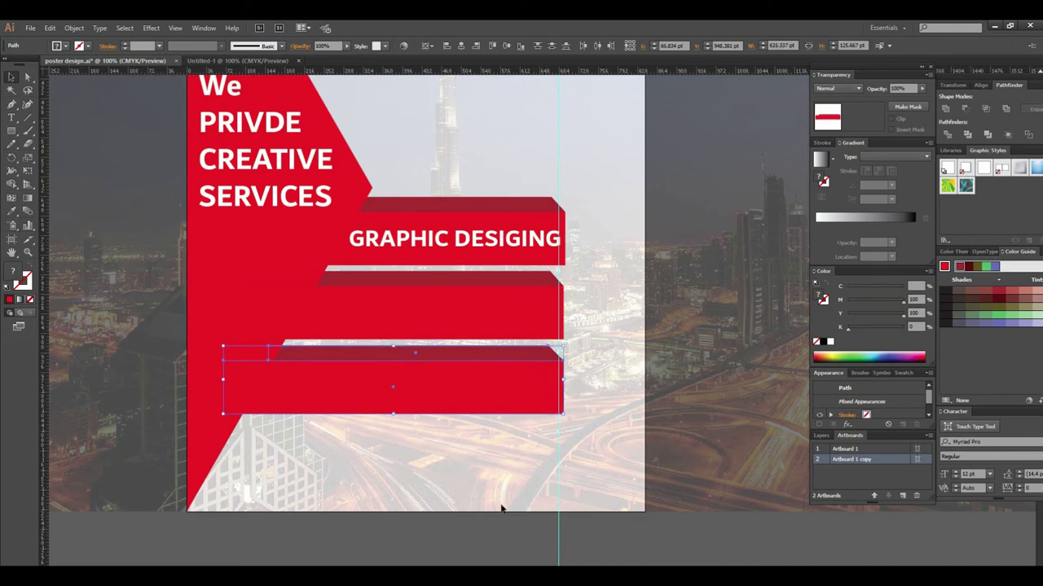
Group the bottom bar and the middle bar each with its dark top strip
left_click(575, 305)
left_click(549, 333, "alt")
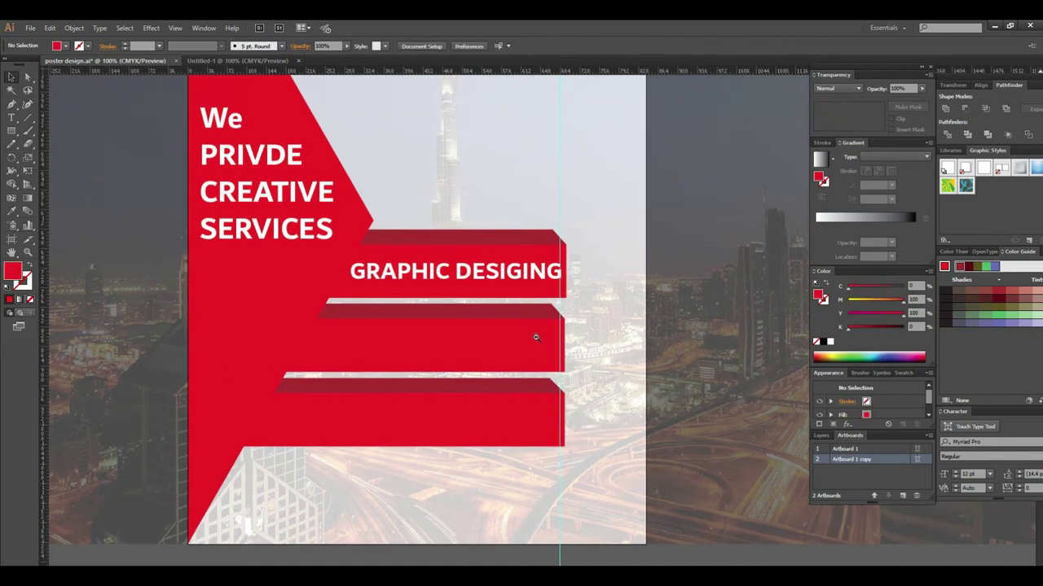
left_click(521, 343)
mouse_move(518, 473)
left_mouse_down()
mouse_move(460, 415)
mouse_move(477, 418)
left_mouse_up()
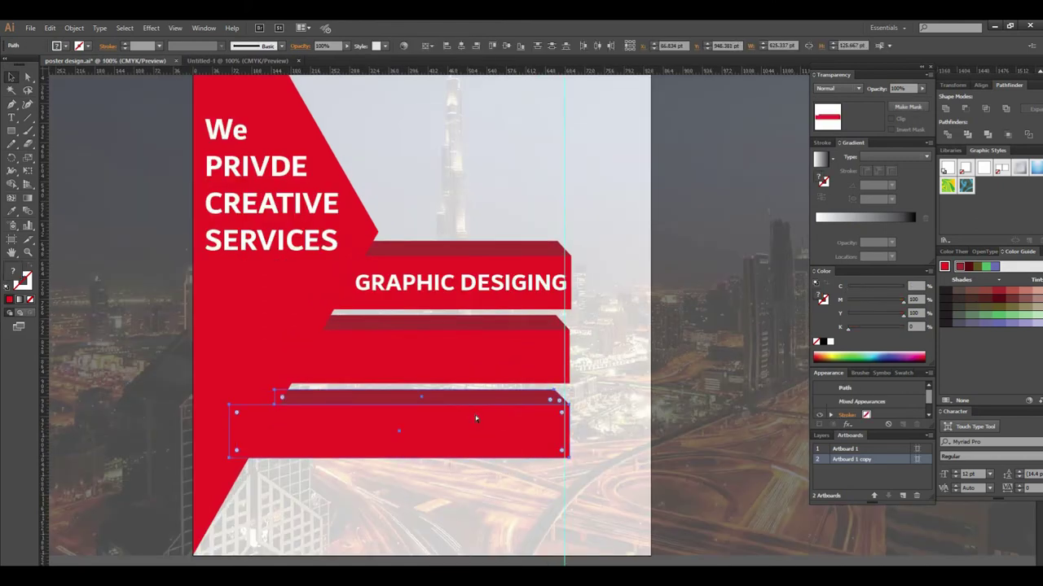
key("ctrl+g")
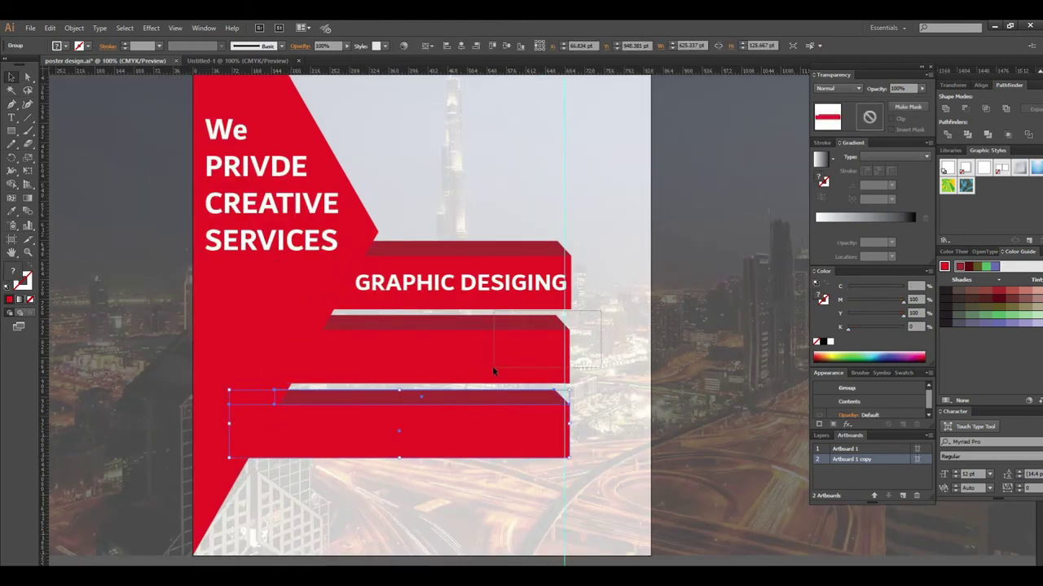
left_click_drag(601, 312, 492, 371)
key("ctrl+g")
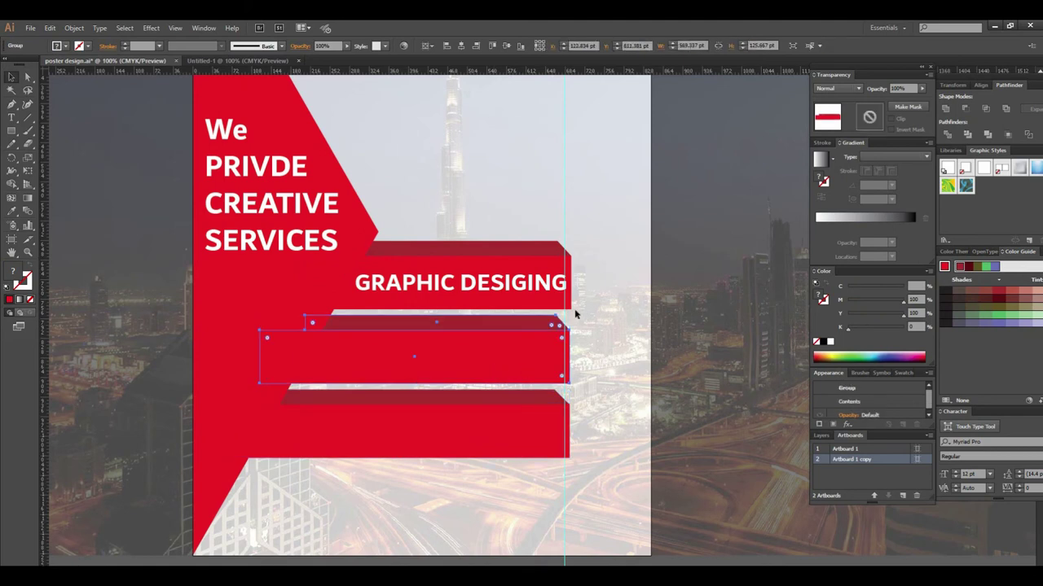
Group the top red bar with its GRAPHIC DESIGING label
left_click_drag(600, 227, 531, 259)
right_click(538, 250)
left_click(566, 303)
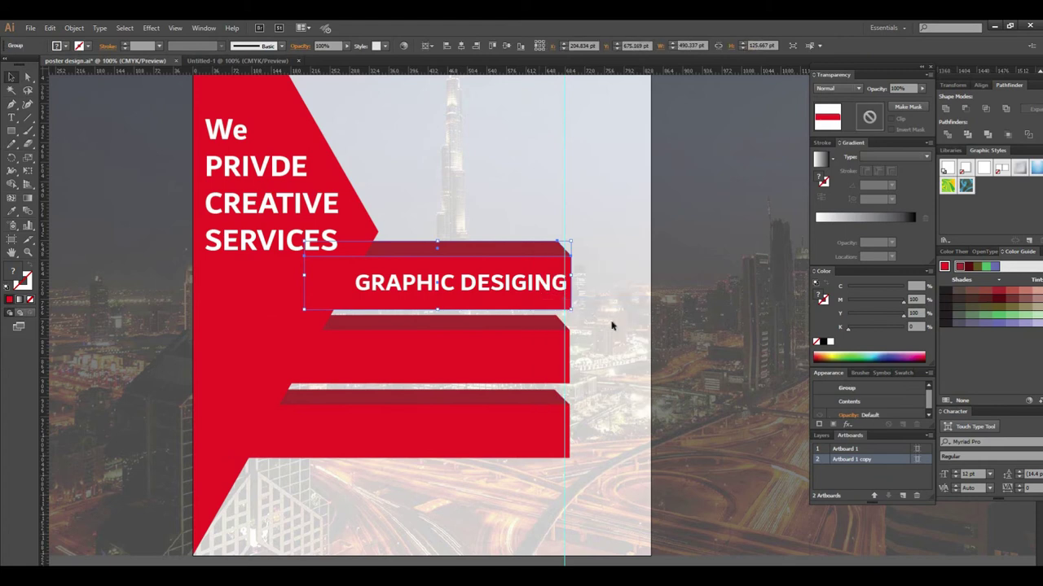
Align the three bar groups' right edges and distribute them evenly by their tops
left_click_drag(578, 350, 557, 355)
left_click(476, 356, "shift")
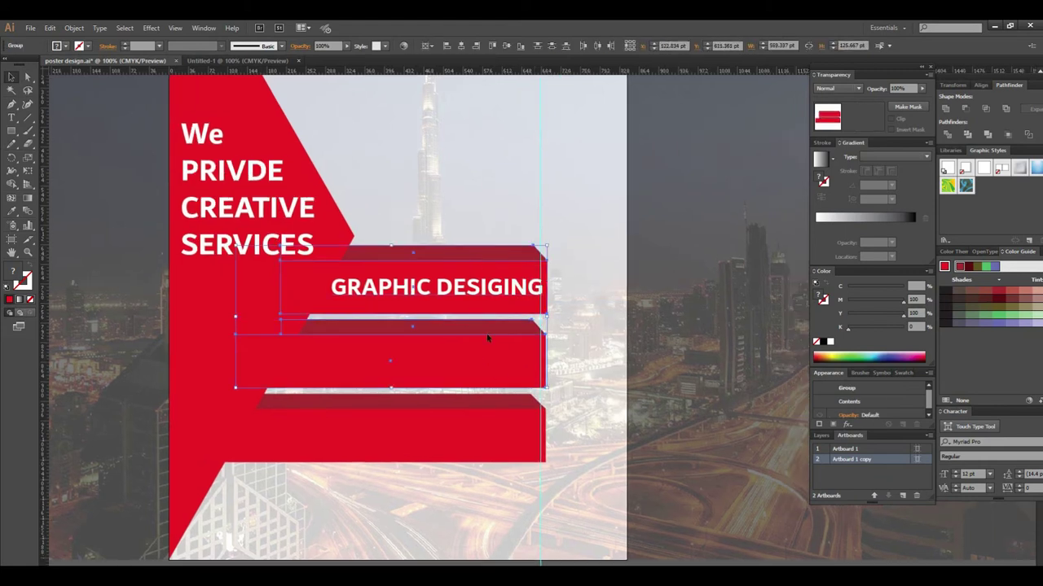
left_click(489, 410, "shift")
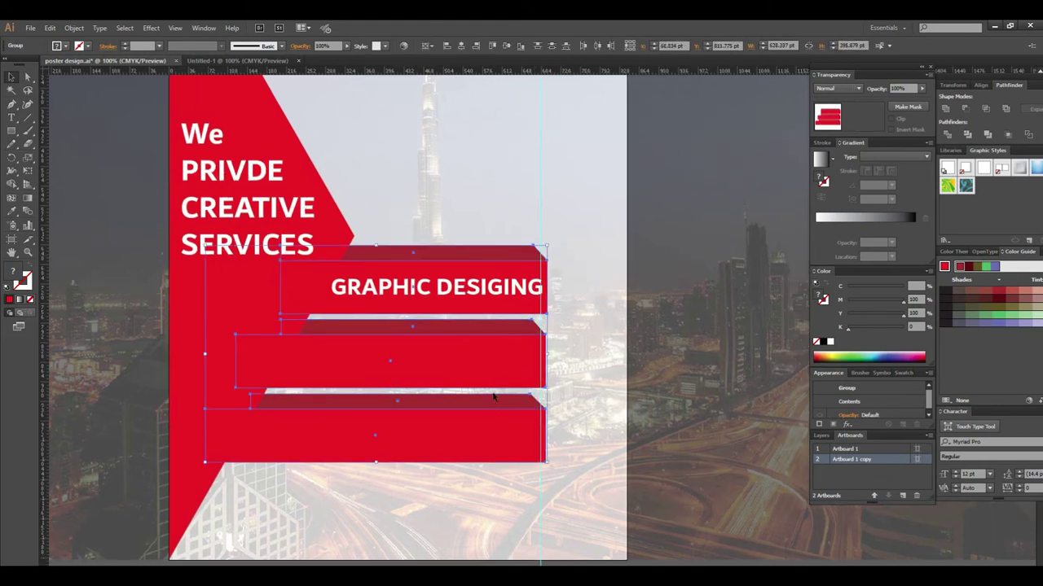
left_click(429, 46)
left_click(498, 62)
left_click(597, 45)
left_click(598, 47)
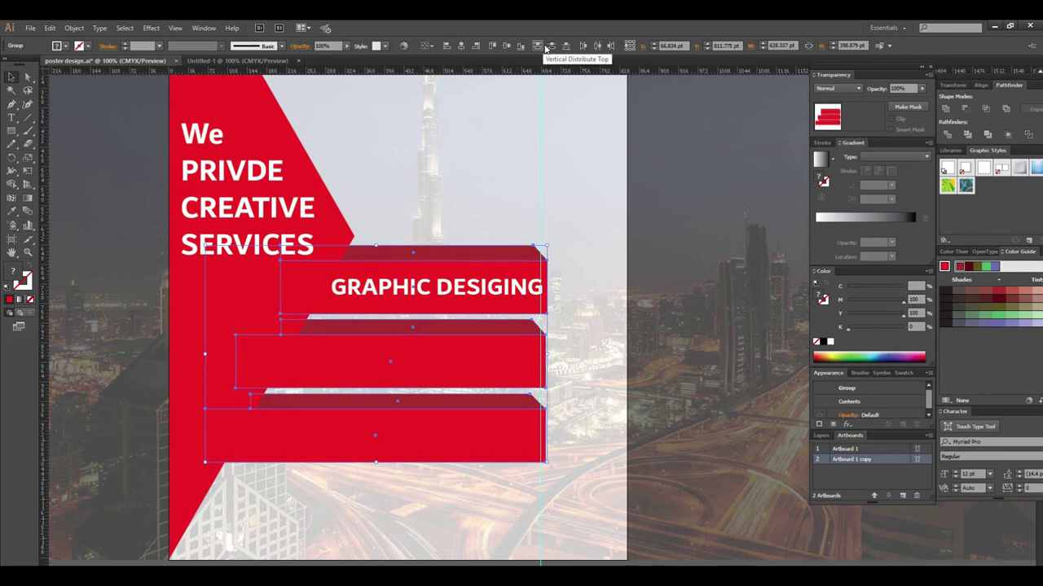
scroll(582, 280, "down", 2)
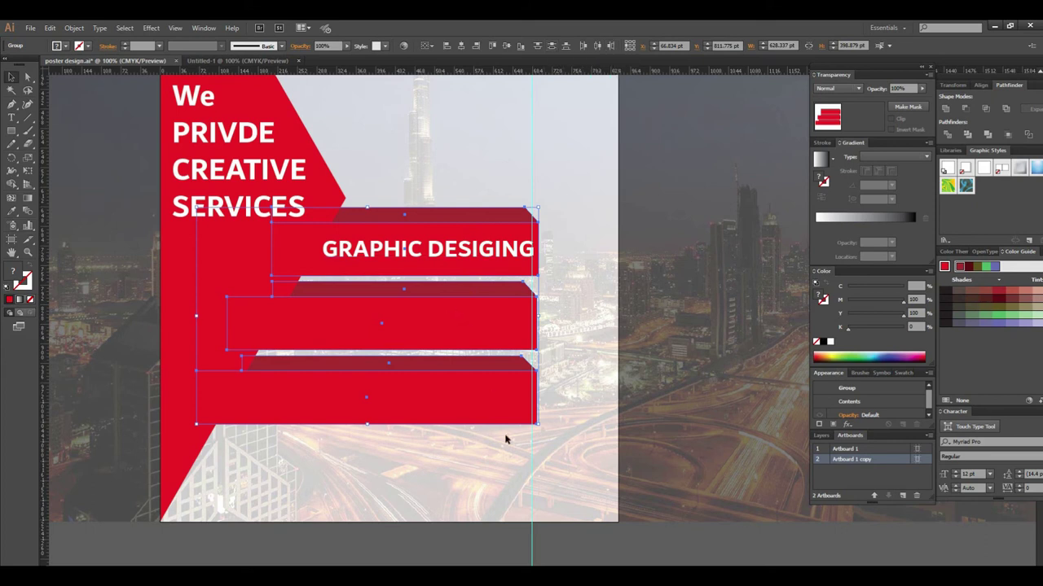
left_click(477, 495)
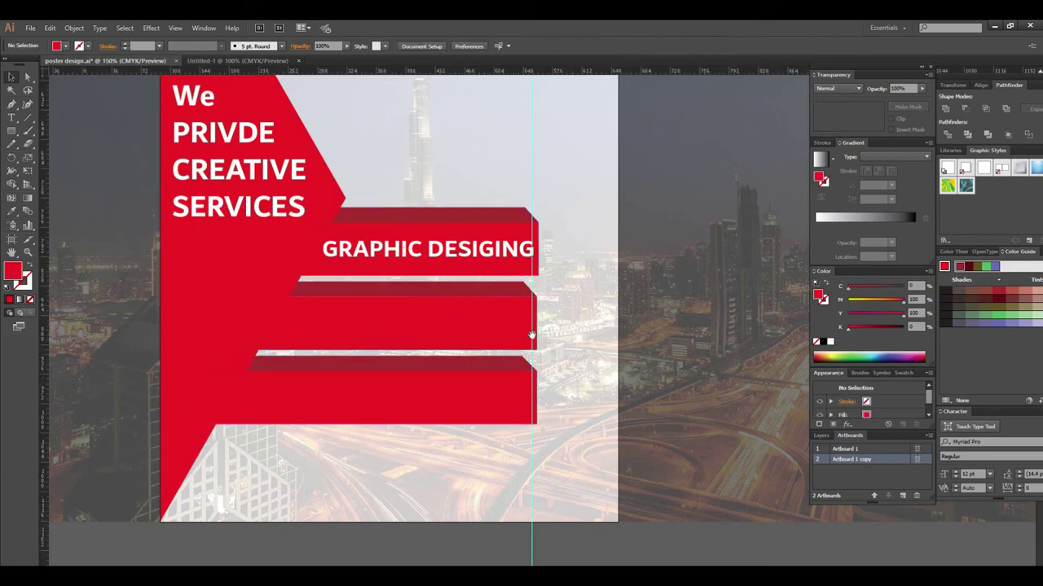
Copy the WEBSITE DESIGING and USER INTERFACE DESIGING labels over to the new poster
key("ctrl+plus")
left_click_drag(529, 350, 523, 379)
key("ctrl+minus")
key("ctrl+minus")
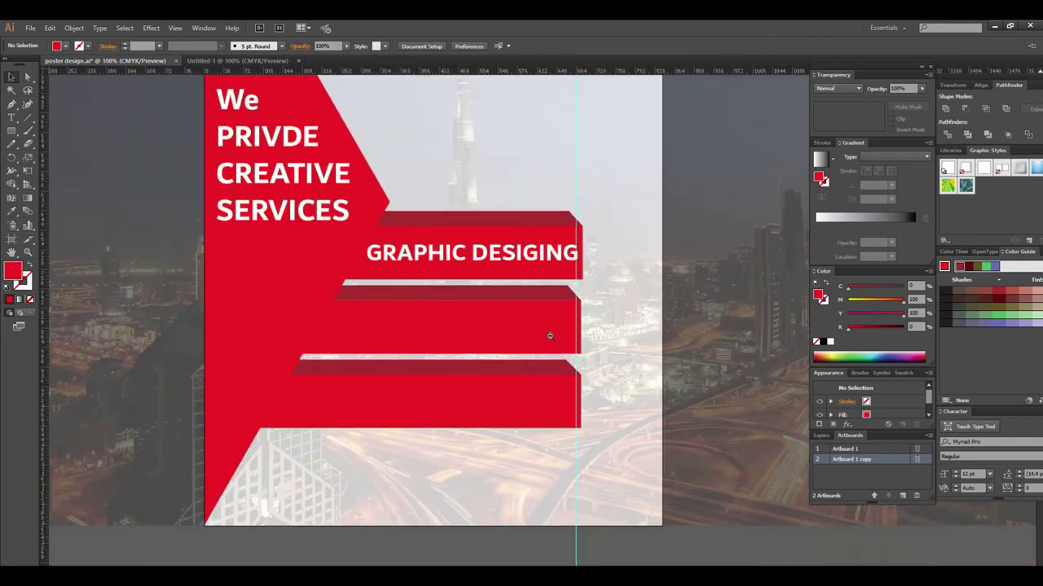
key("ctrl+minus")
key("ctrl+minus")
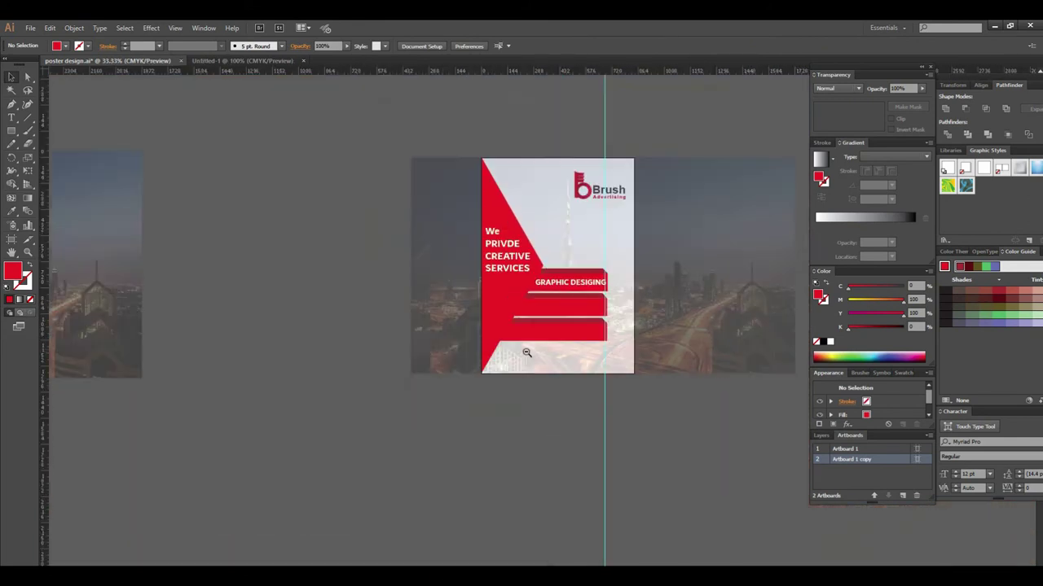
key("ctrl+minus")
left_click_drag(122, 308, 608, 305)
left_click_drag(87, 323, 579, 329)
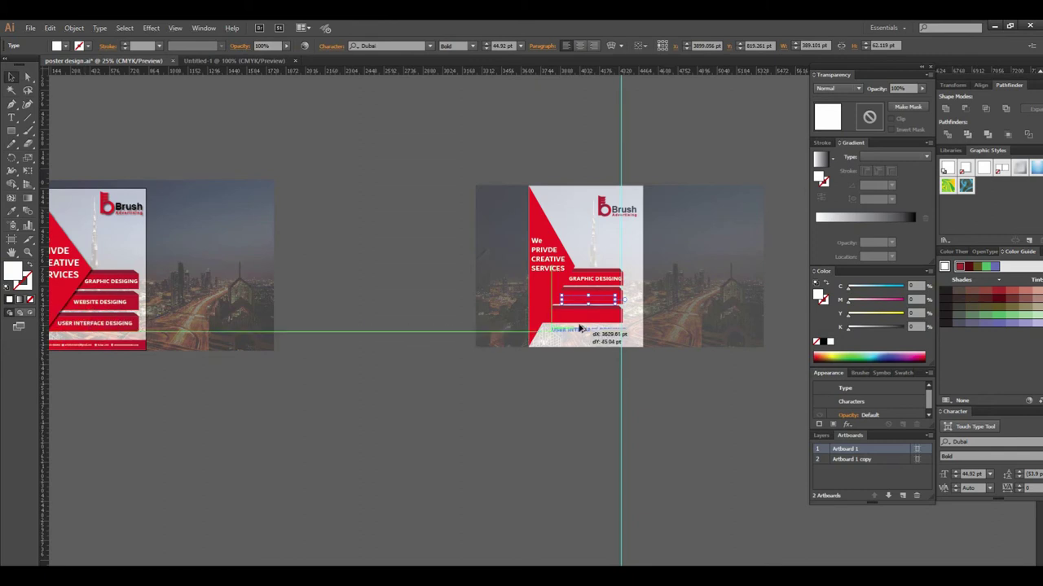
left_click_drag(580, 329, 604, 326)
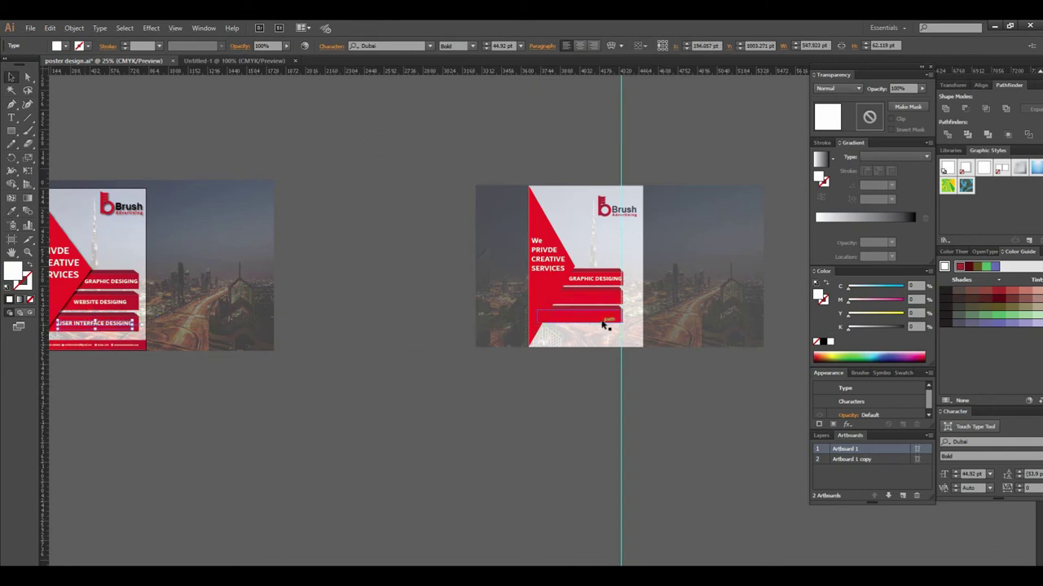
Move the WEBSITE DESIGING label onto the new poster's middle band
left_click(600, 302)
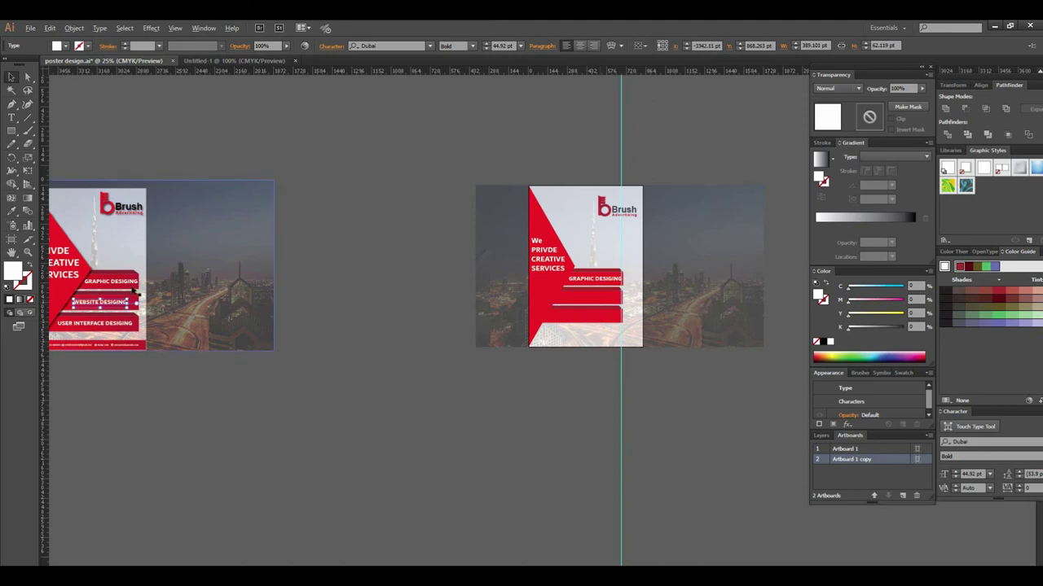
left_click_drag(164, 302, 602, 300)
left_click(604, 301, "ctrl")
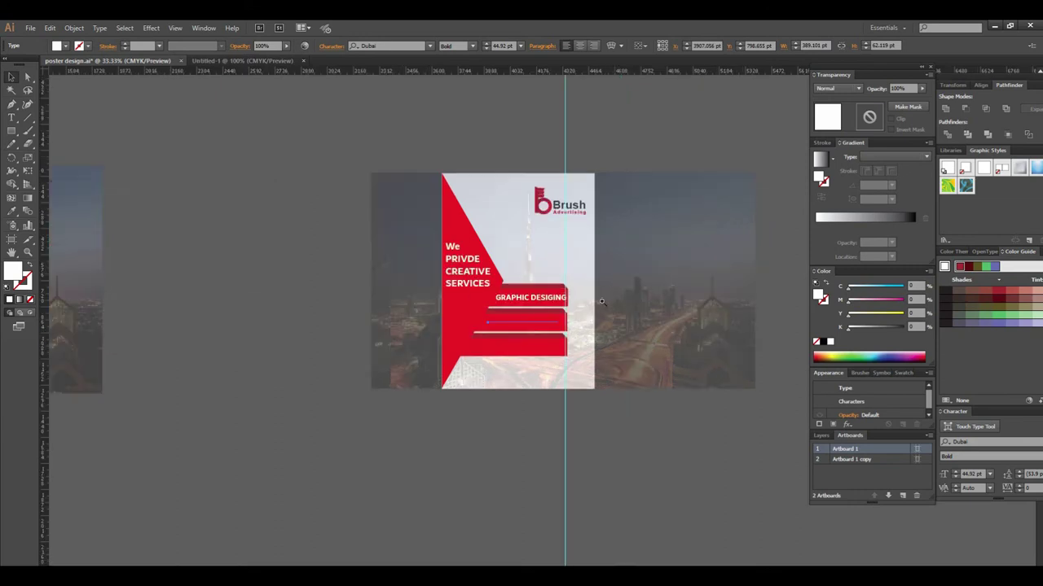
left_click(535, 312, "ctrl")
key("ctrl+plus")
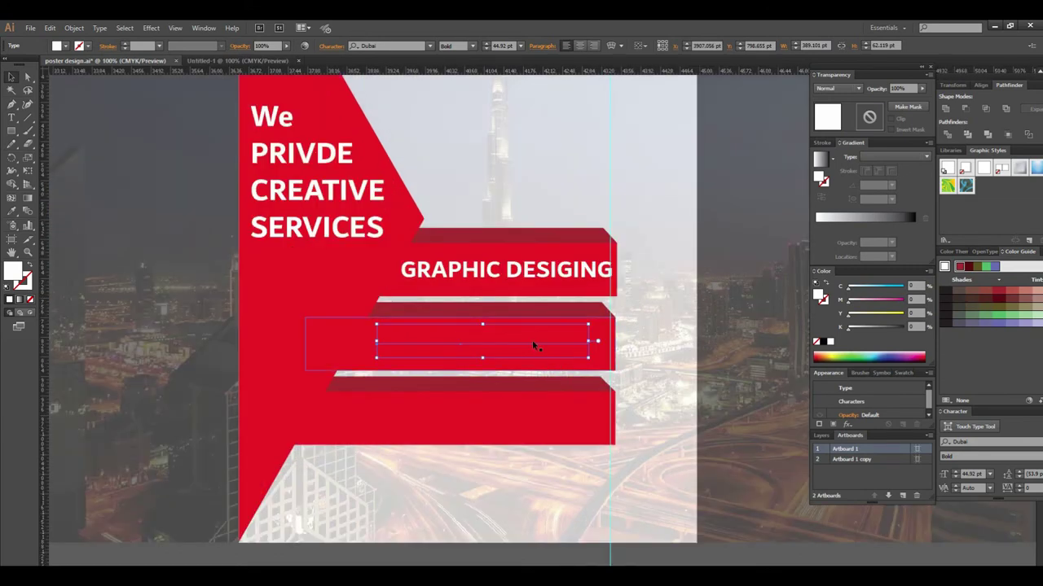
Bring the WEBSITE DESIGING label in front of the band and nudge it 8 pt down
right_click(532, 340)
mouse_move(574, 444)
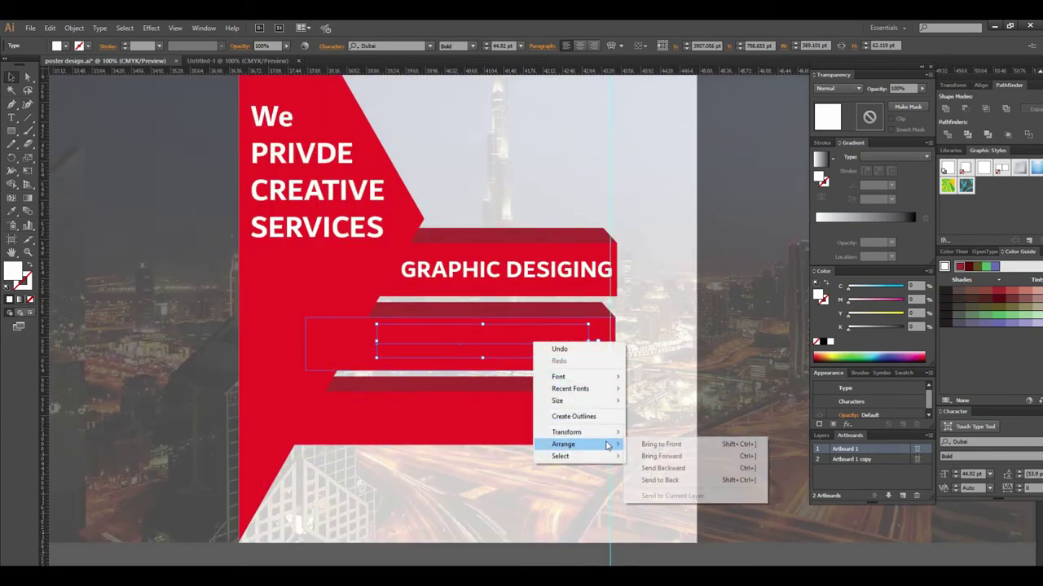
left_click(649, 440)
right_click(543, 353)
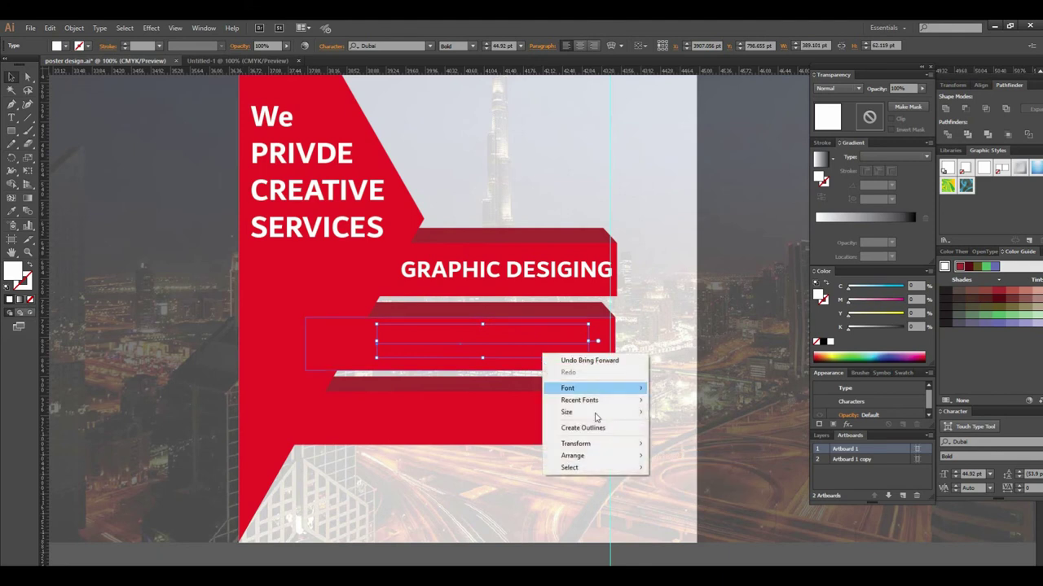
left_click(673, 456)
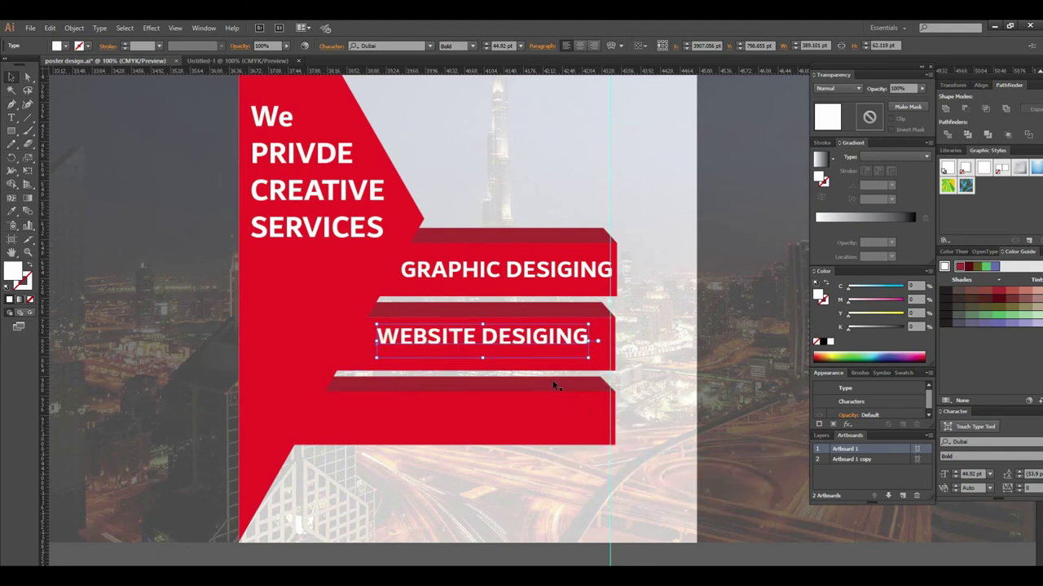
left_click_drag(531, 341, 529, 350)
left_click(644, 372)
key("ctrl+minus")
key("ctrl+minus")
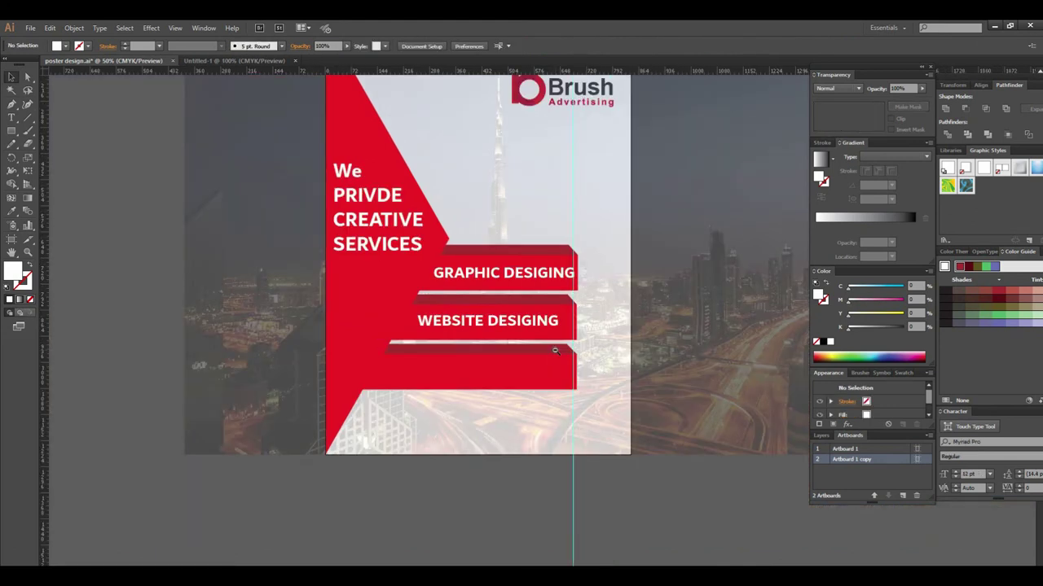
key("ctrl+minus")
left_click_drag(355, 392, 451, 377)
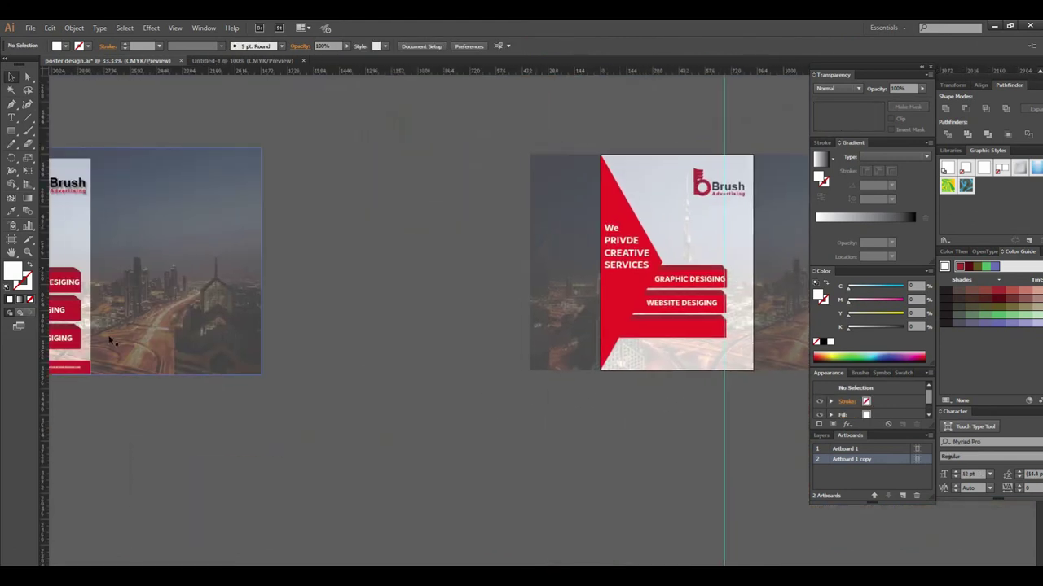
Drop USER INTERFACE DESIGING onto the third band, bring it to front, shift it slightly right
left_click_drag(69, 339, 710, 336)
key("ctrl+plus")
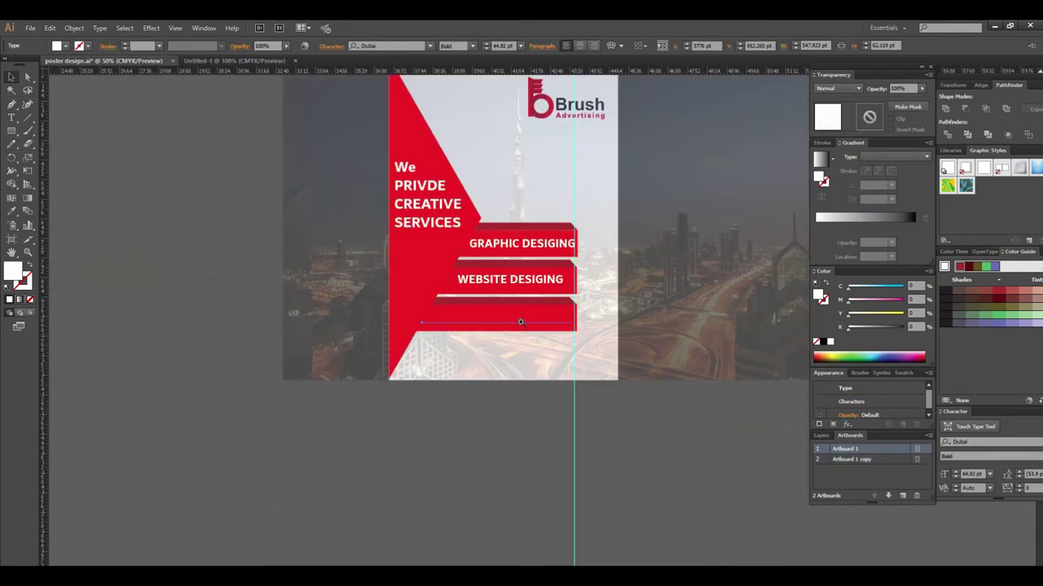
key("ctrl+plus")
key("ctrl+plus")
right_click(549, 329)
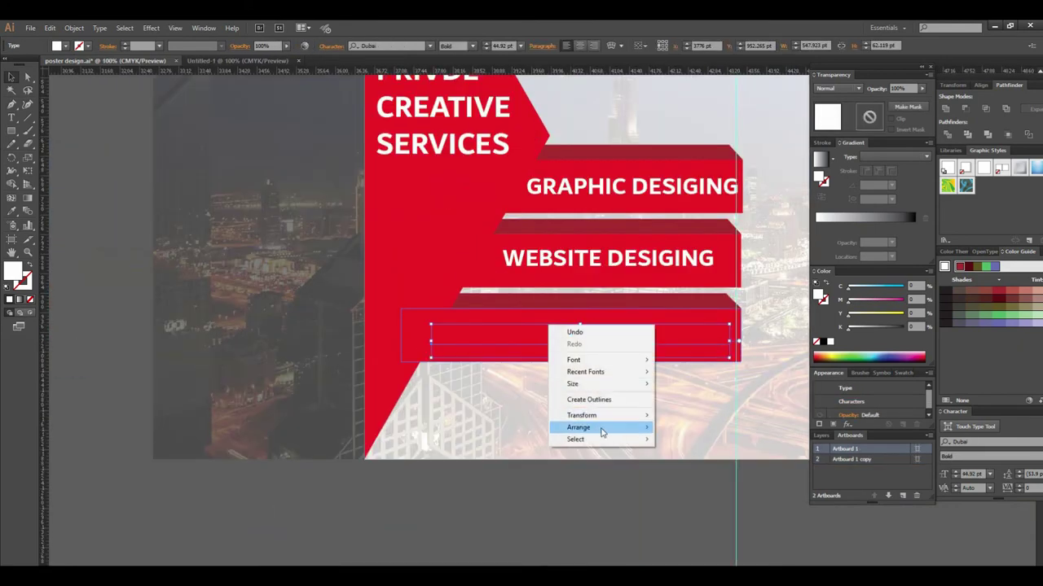
left_click(688, 424)
key("ctrl+plus")
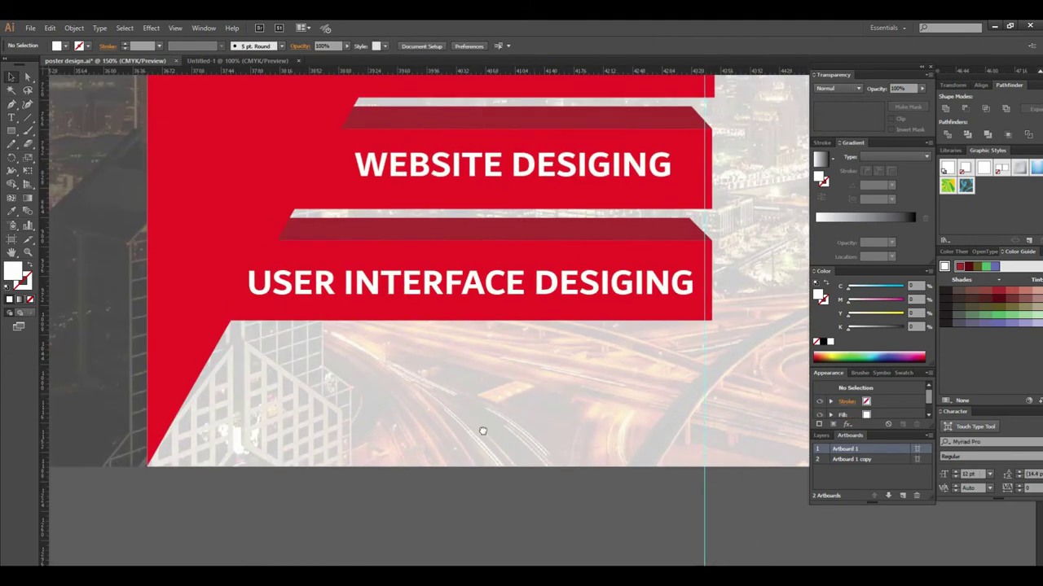
left_click(343, 324)
left_click_drag(343, 325, 358, 324)
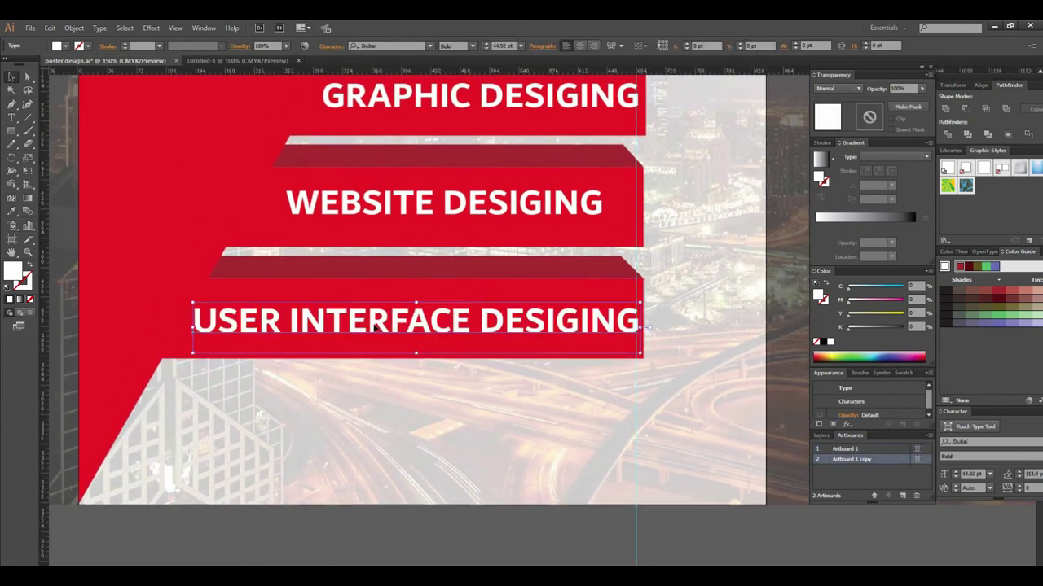
key("ctrl+minus")
key("ctrl+minus")
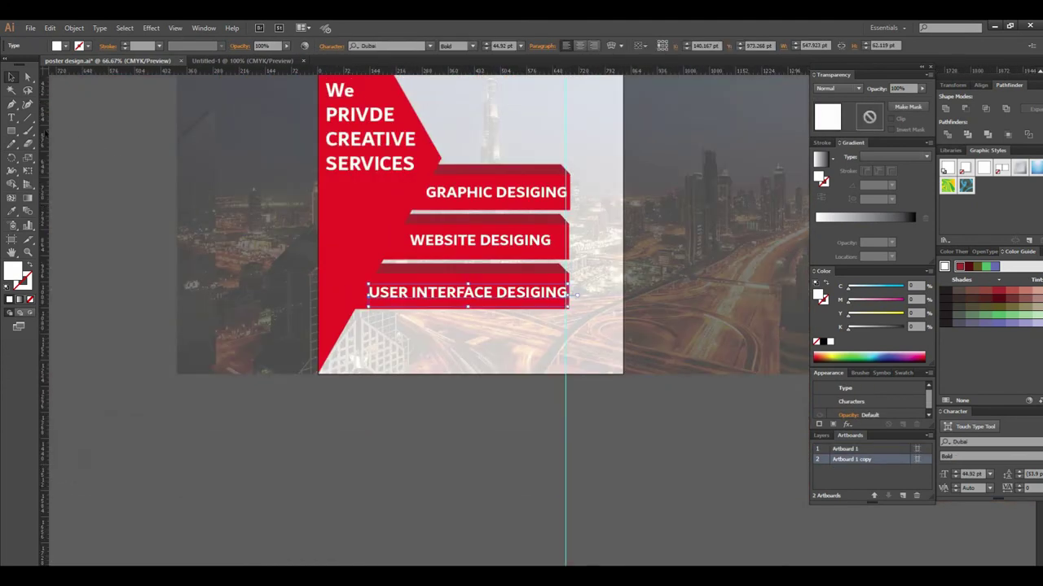
Return to the Selection tool and clear the stray empty text object
left_click(444, 449)
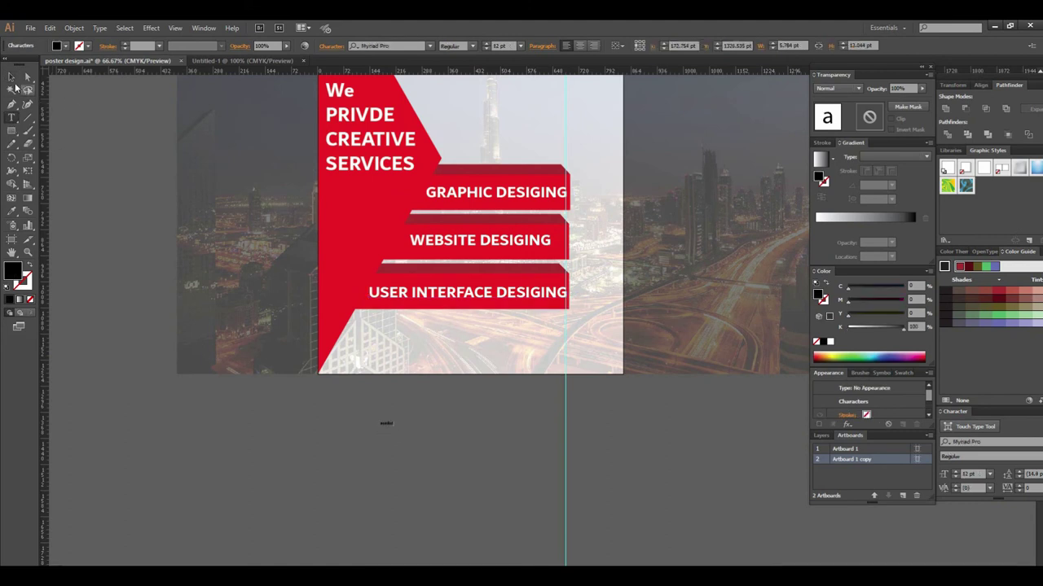
left_click(12, 77)
left_click(270, 244)
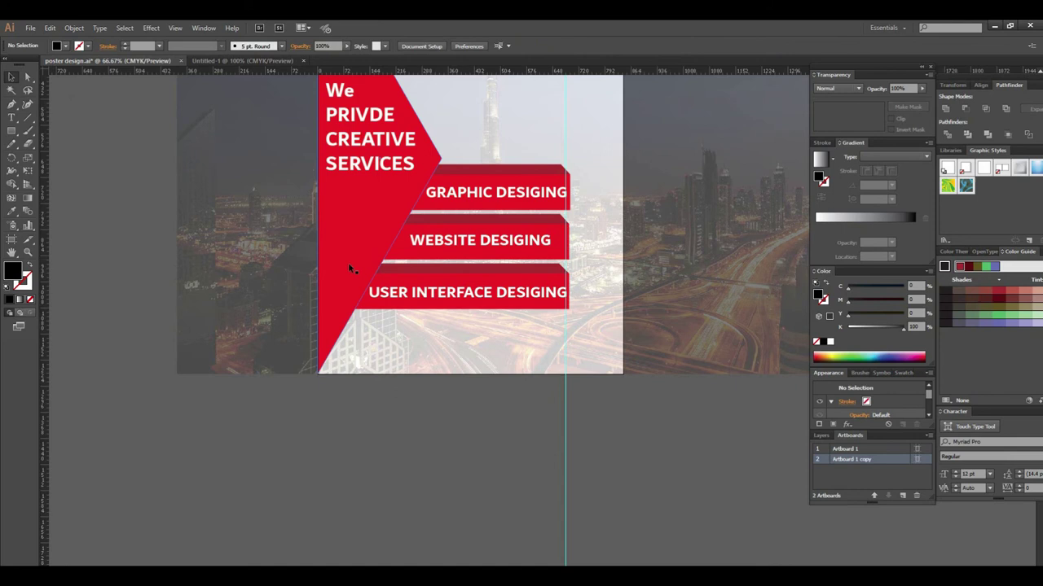
Check the three service labels and the headline by selecting each in turn
left_click(429, 290)
left_click(477, 249)
left_click(481, 195)
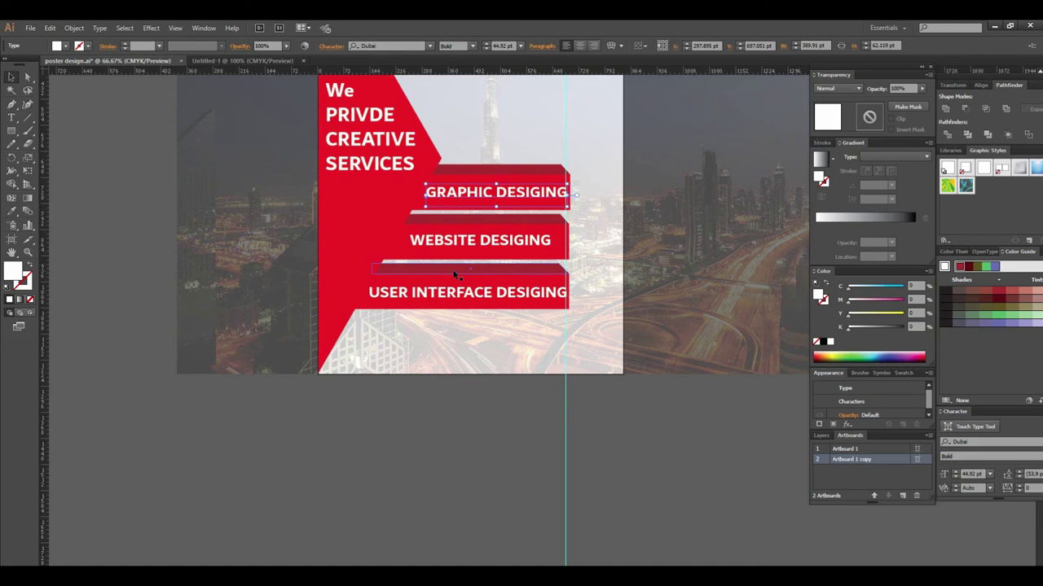
scroll(454, 274, "up", 2)
scroll(428, 266, "up", 3)
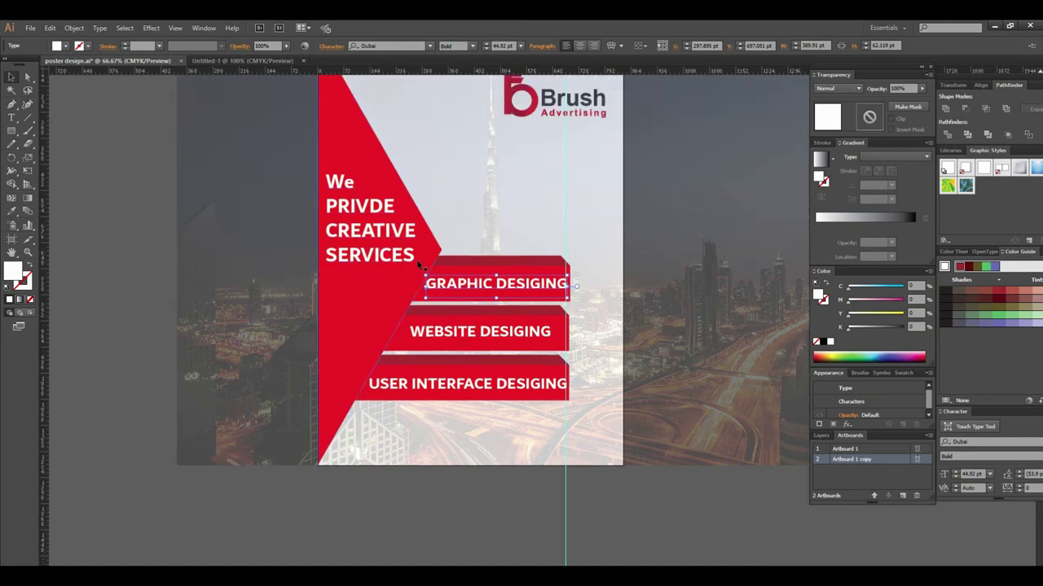
left_click(359, 204)
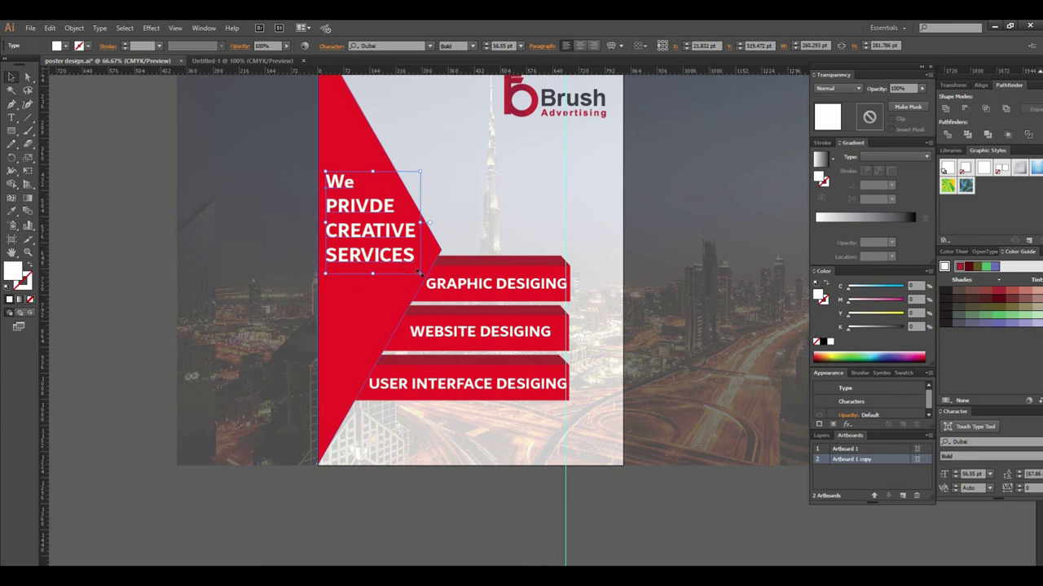
left_click(413, 512)
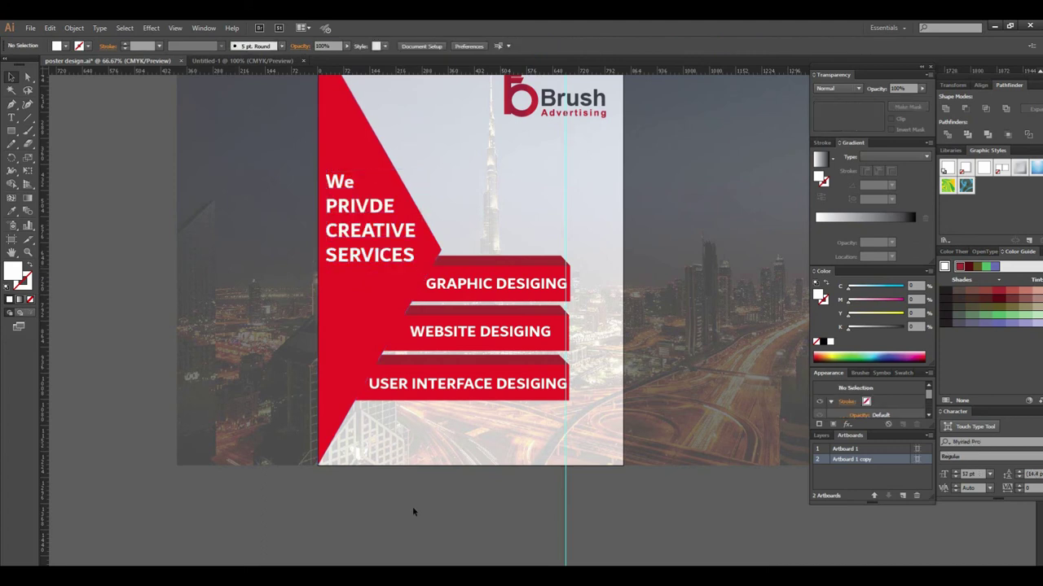
Enlarge the headline text frame slightly from its corner
left_click(391, 261)
left_click_drag(418, 276, 436, 280)
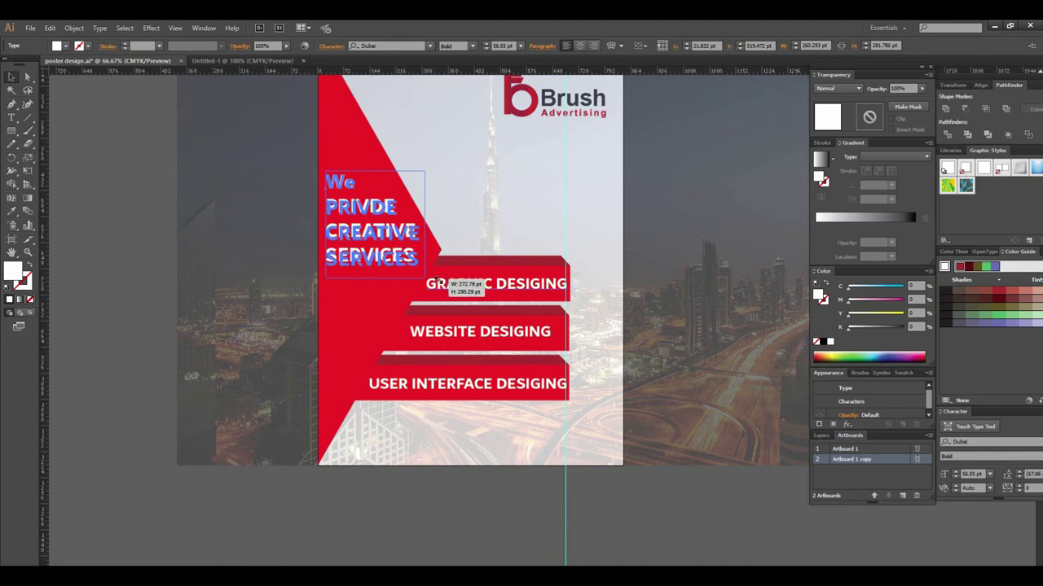
left_click(448, 491)
Group the contact strip pieces beside the posters
key("ctrl+minus")
key("ctrl+minus")
key("ctrl+minus")
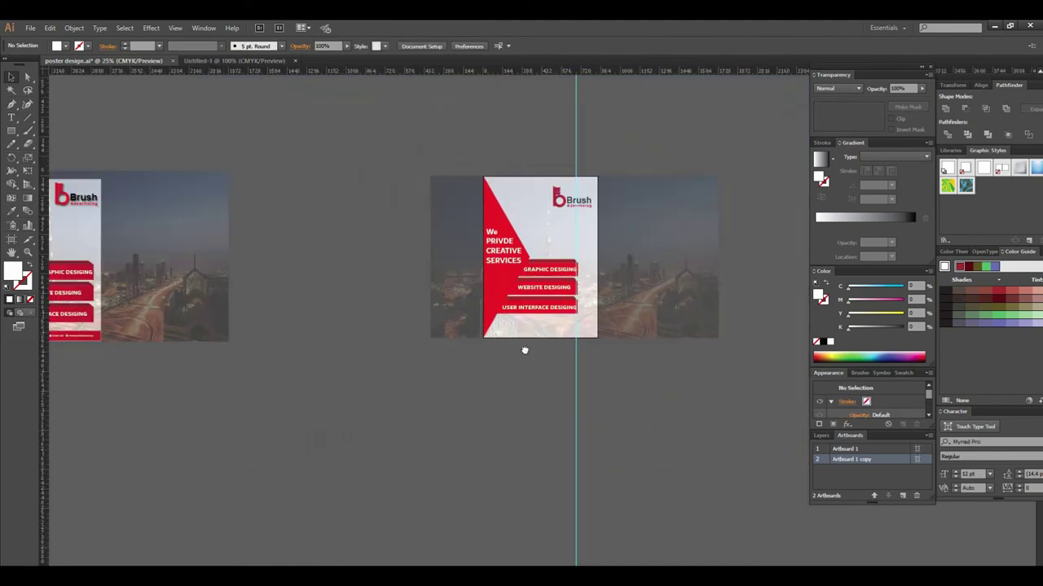
key("ctrl+minus")
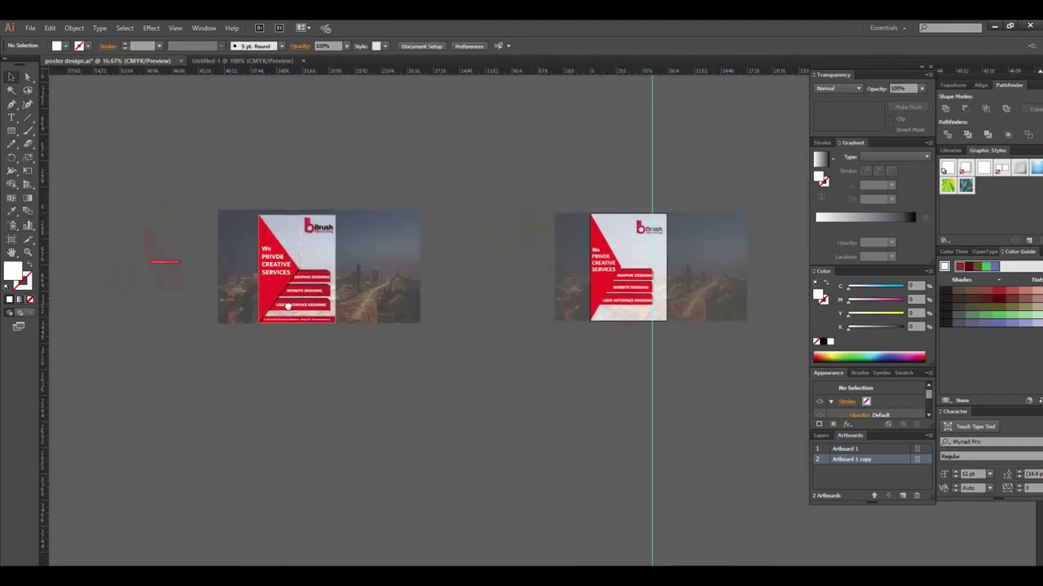
left_click(173, 265)
key("ctrl+plus")
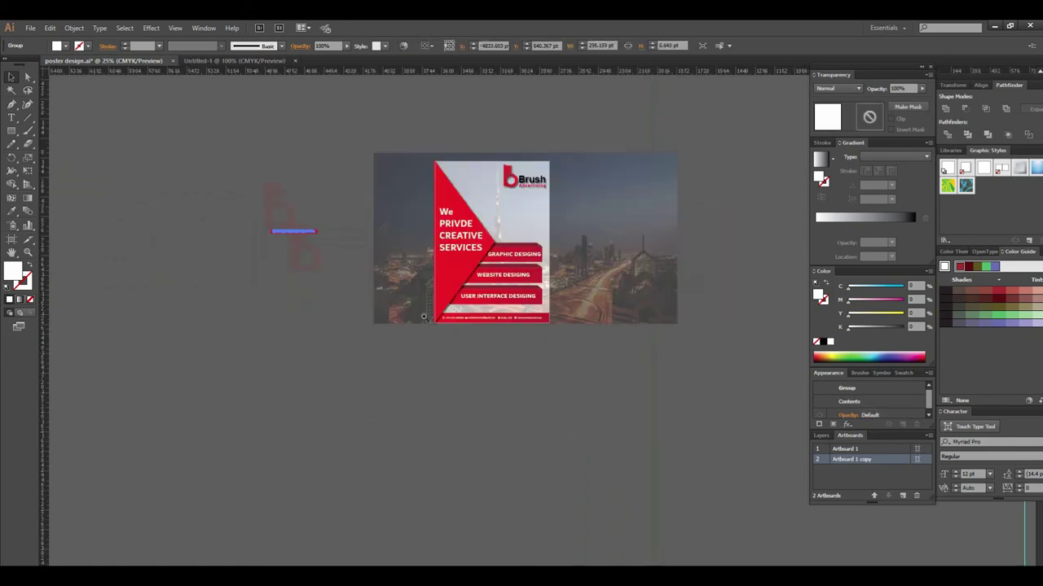
key("ctrl+plus")
left_click_drag(469, 310, 510, 396)
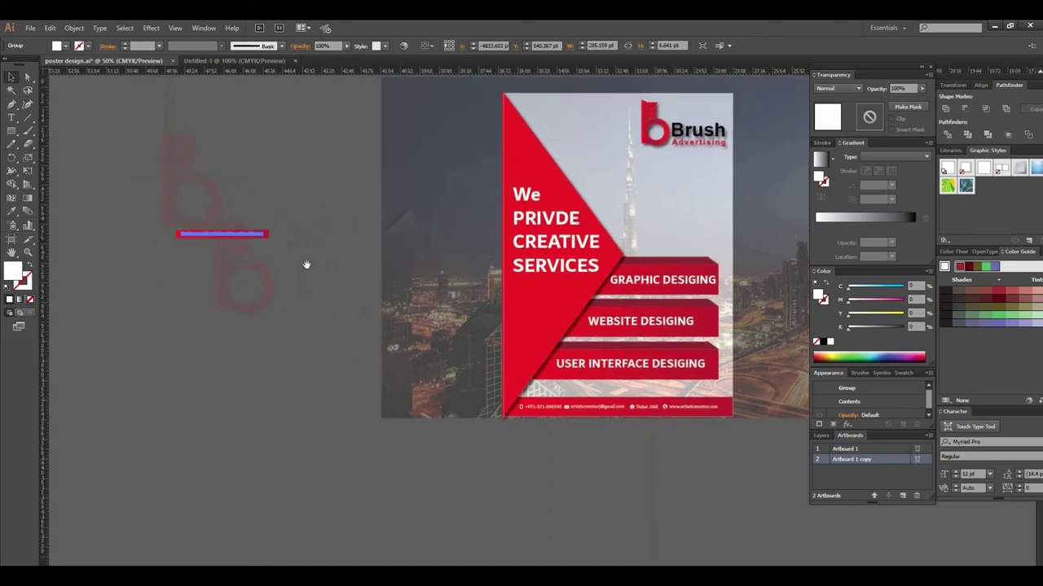
left_click(262, 240, "shift")
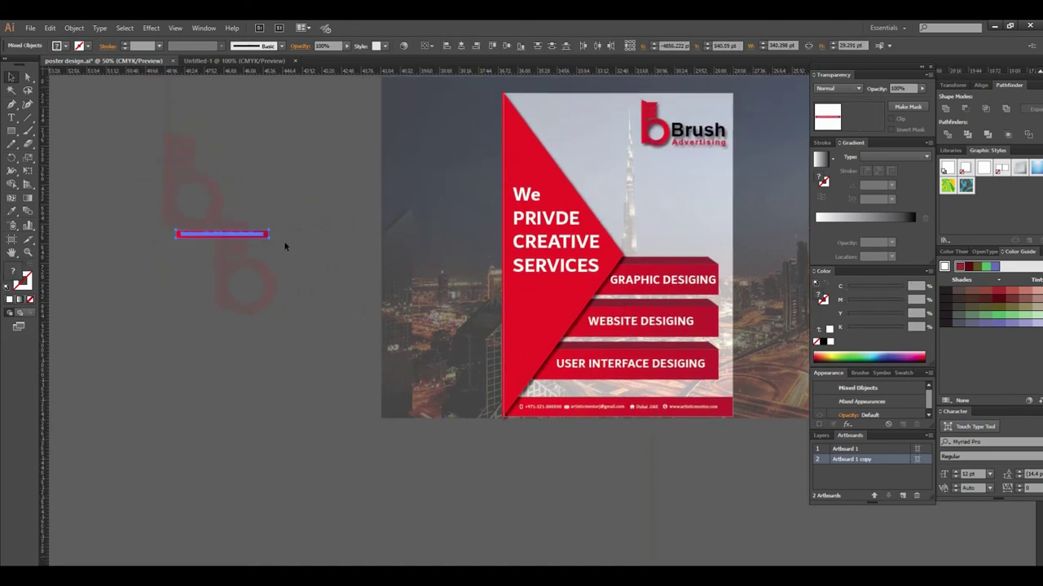
key("ctrl+g")
Move the grouped contact strip onto the new poster and bring it to the front
key("ctrl+minus")
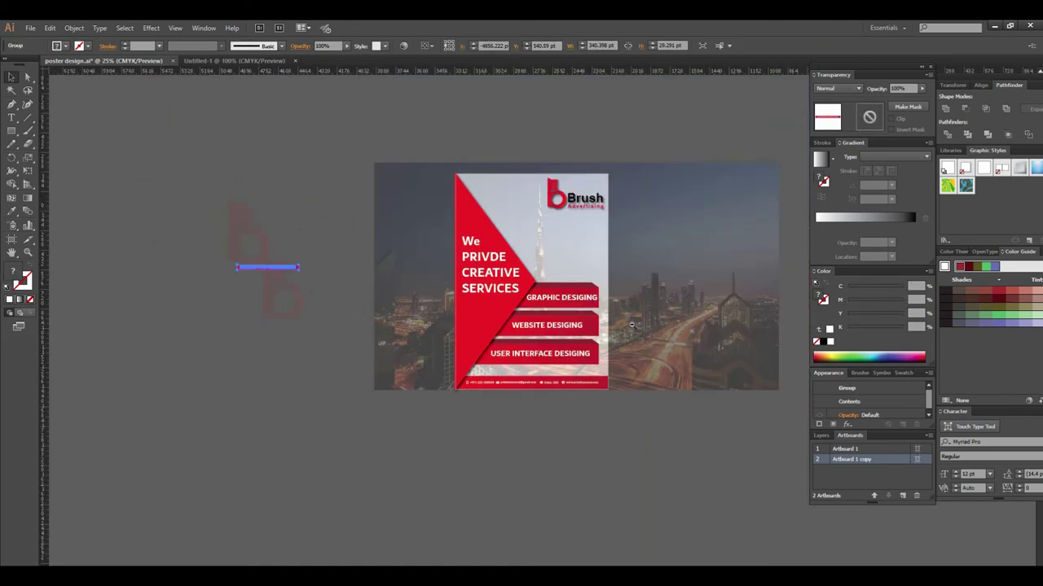
key("ctrl+minus")
key("ctrl+minus")
mouse_move(130, 274)
left_mouse_down()
mouse_move(699, 373)
mouse_move(571, 329)
left_mouse_up()
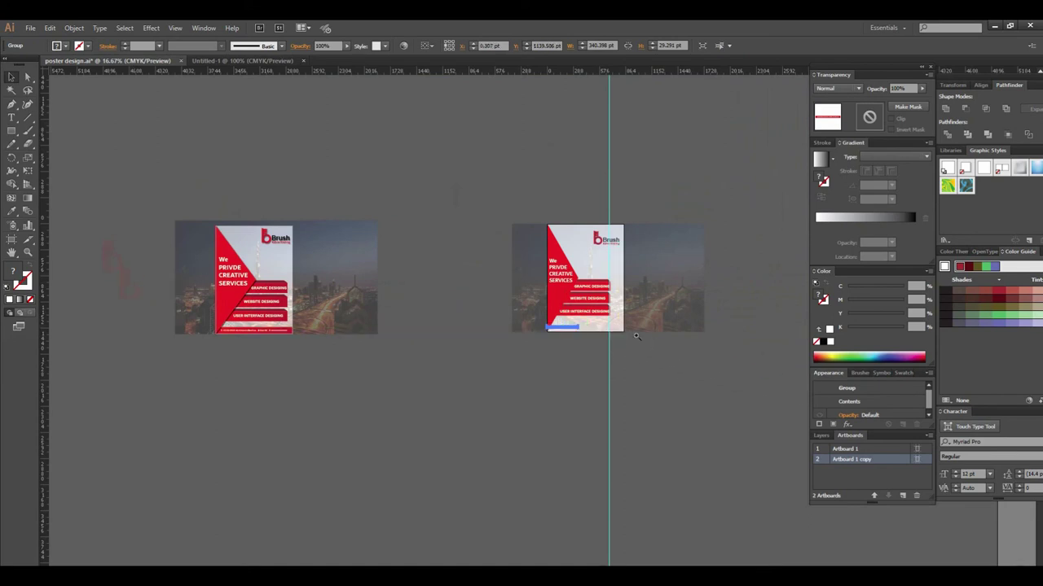
key("ctrl+plus")
key("ctrl+plus")
key("ctrl+plus")
key("ctrl+plus")
left_click_drag(511, 345, 459, 304)
right_click(390, 346)
mouse_move(420, 435)
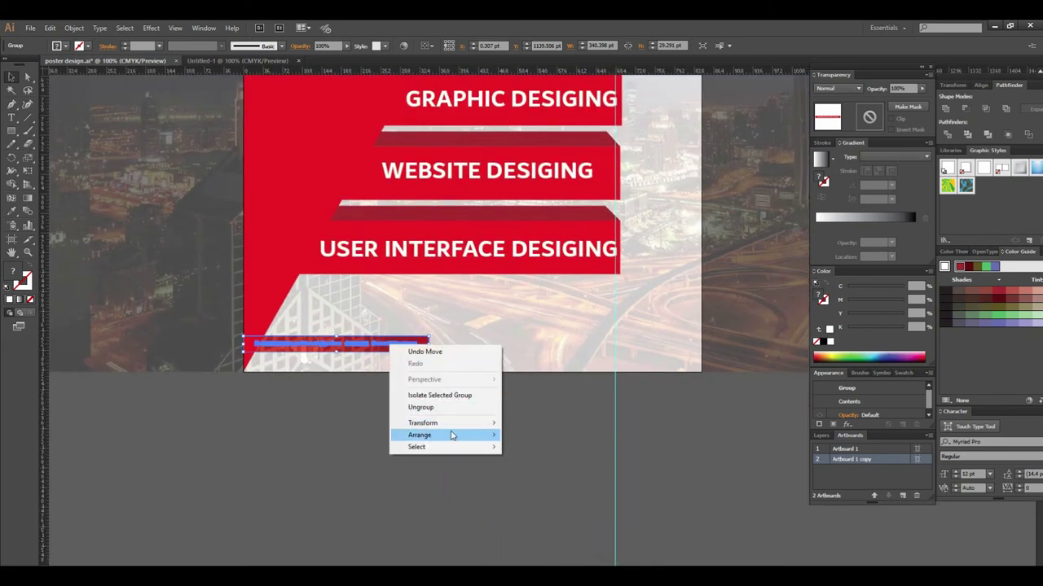
left_click(513, 437)
Stretch the contact strip across the full width of the poster's bottom edge
left_click(426, 423)
mouse_move(400, 356)
left_mouse_down()
mouse_move(417, 363)
mouse_move(410, 370)
mouse_move(398, 372)
mouse_move(705, 303)
left_mouse_up()
left_click(566, 417)
scroll(563, 412, "up", 2)
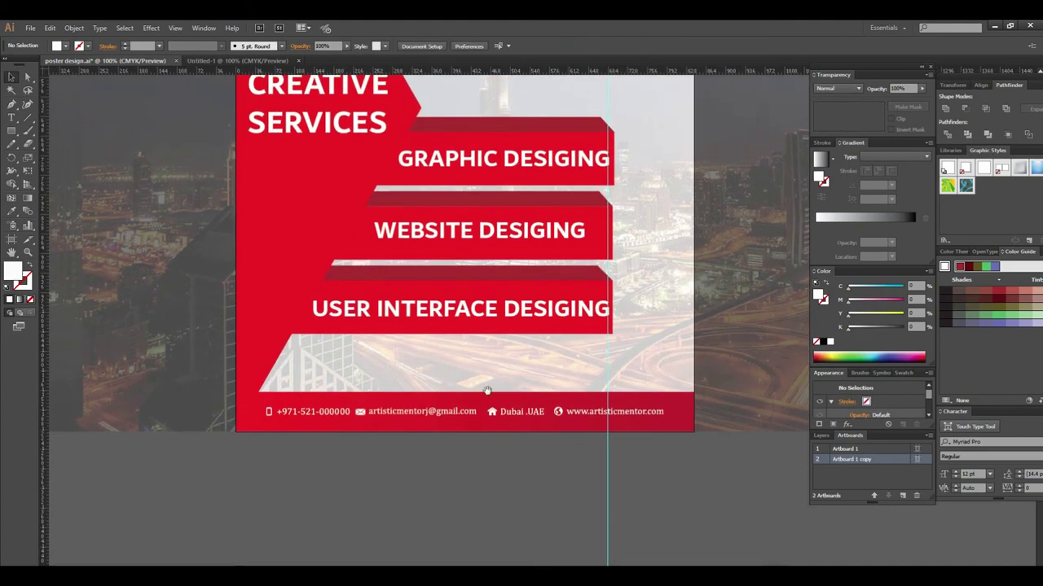
scroll(501, 372, "up", 2)
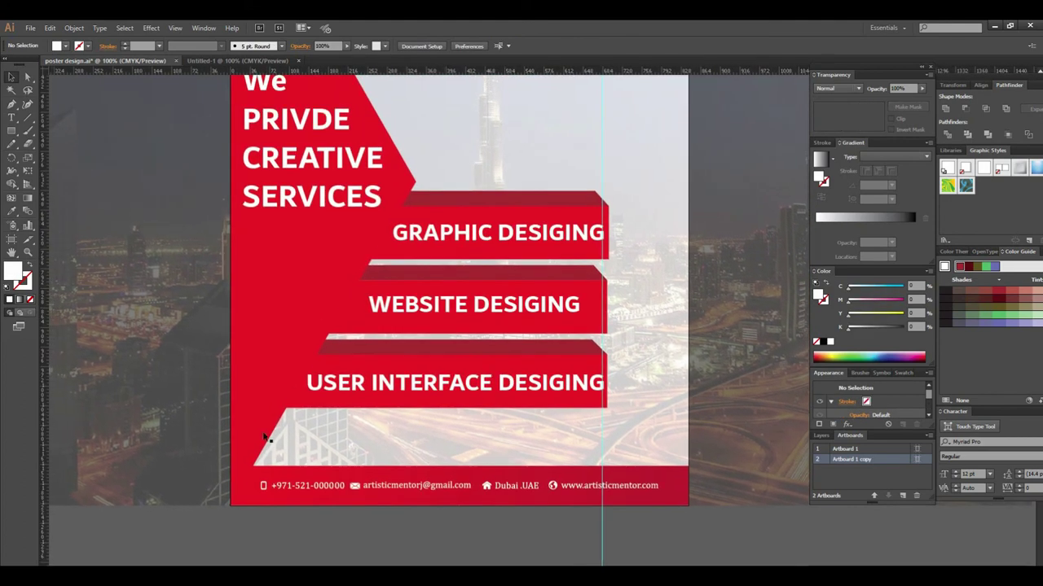
Bring the large red triangle behind the headline to the front of the stacking order
left_click(260, 438)
right_click(261, 437)
mouse_move(290, 413)
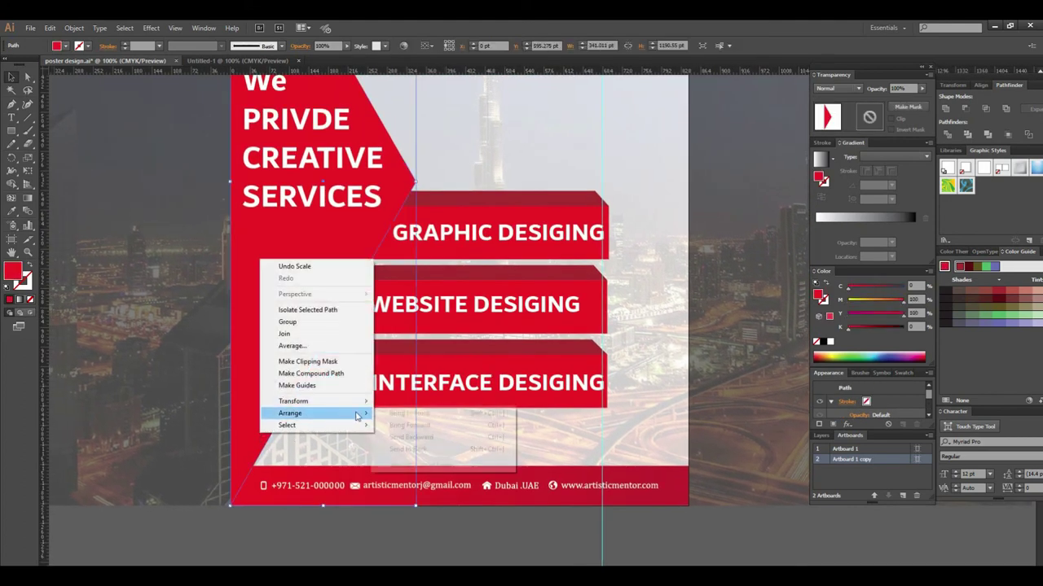
left_click(445, 417)
scroll(561, 349, "down", 2)
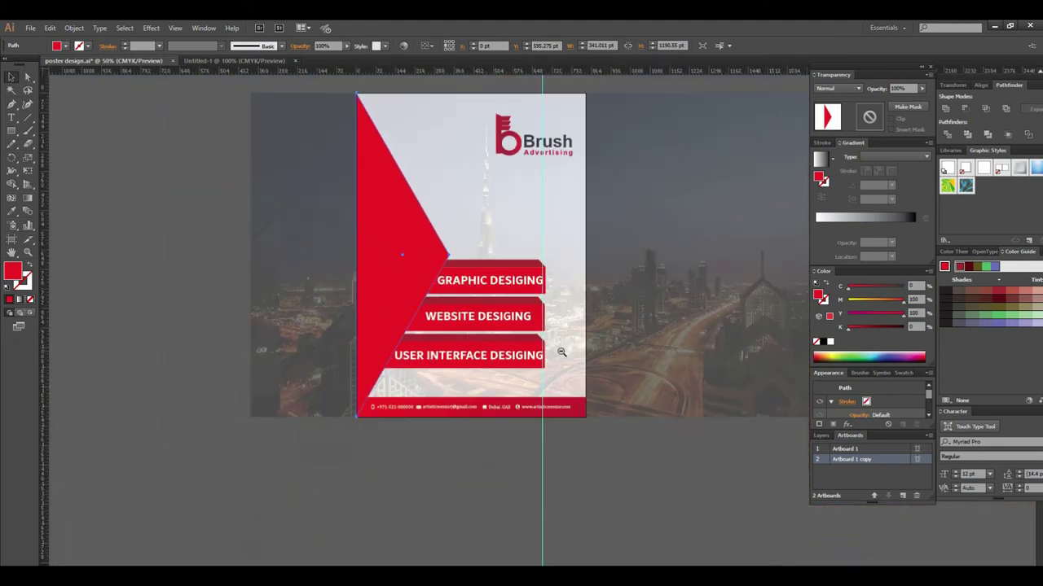
left_click(419, 259)
right_click(416, 247)
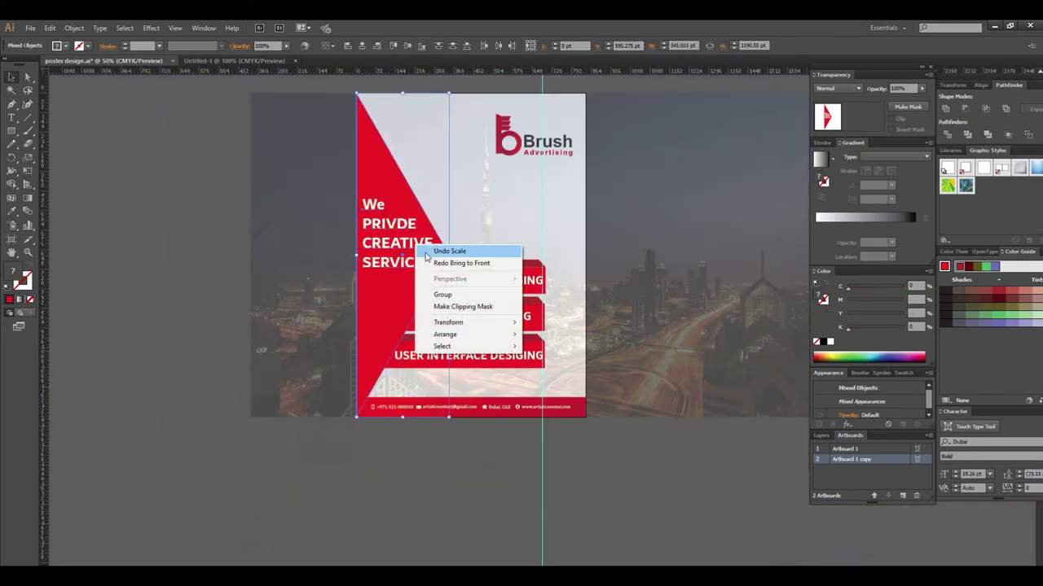
left_click(542, 334)
scroll(489, 367, "up", 3)
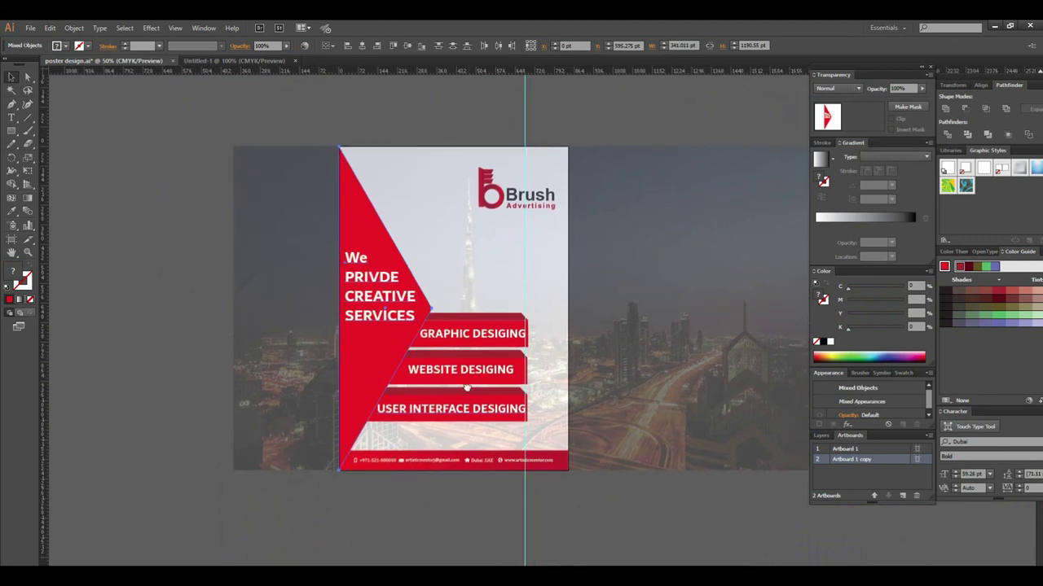
left_click(441, 527)
left_click(330, 278)
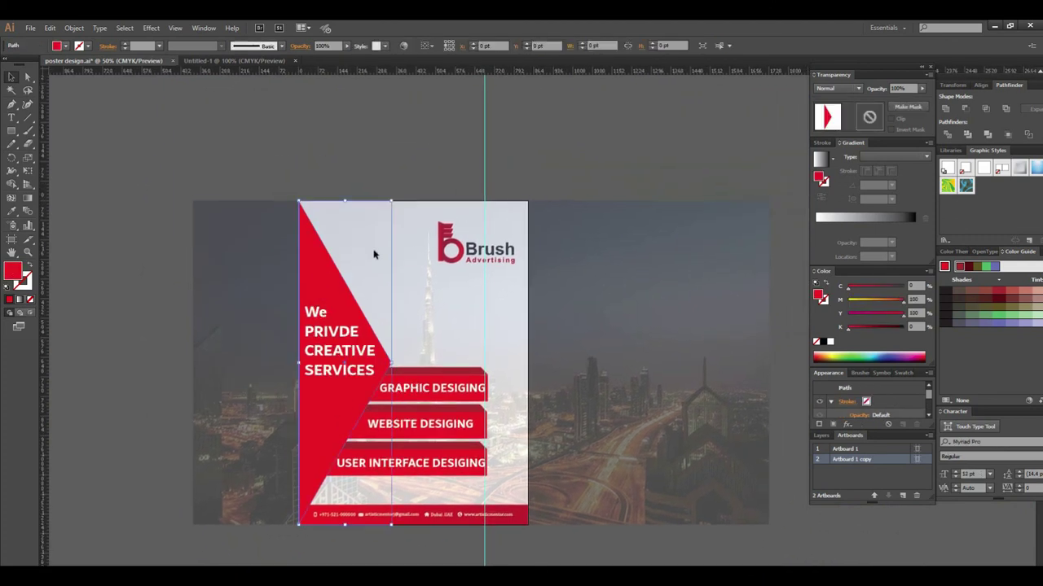
Give the triangle a Multiply drop shadow at 75% opacity, 7 pt offsets, 5 pt blur
left_click(150, 28)
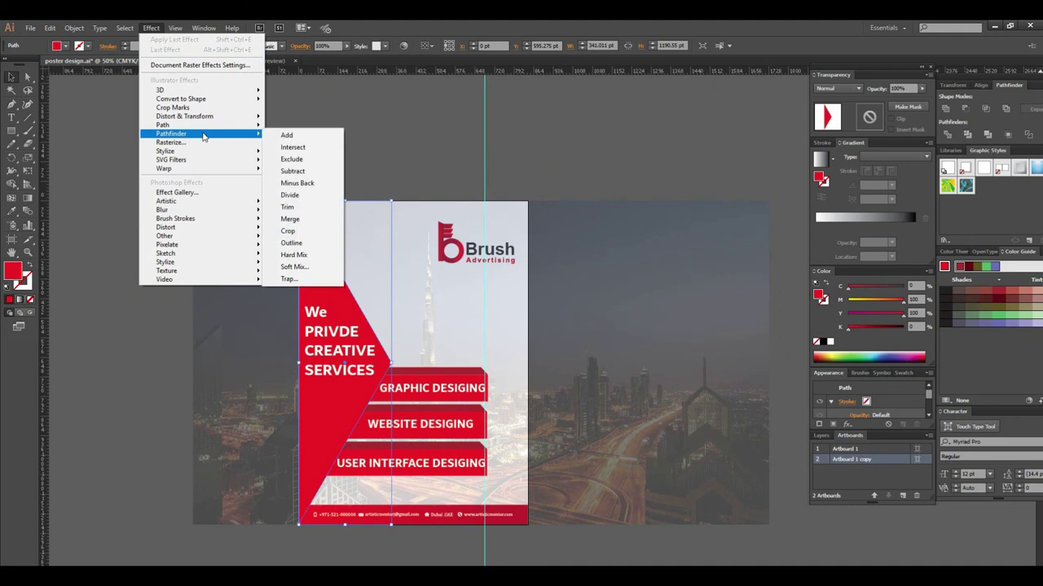
mouse_move(165, 151)
left_click(289, 153)
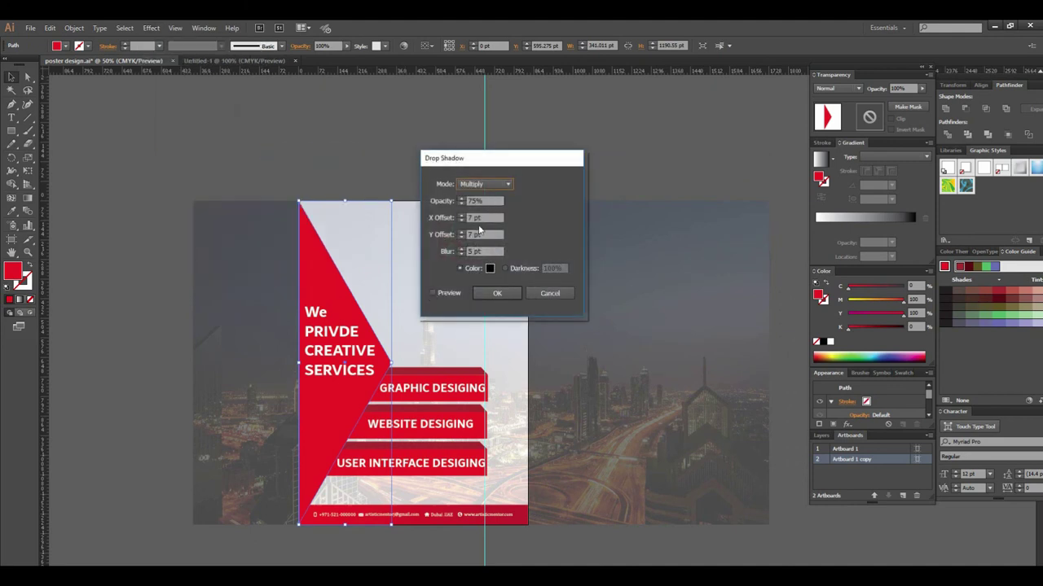
left_click(433, 293)
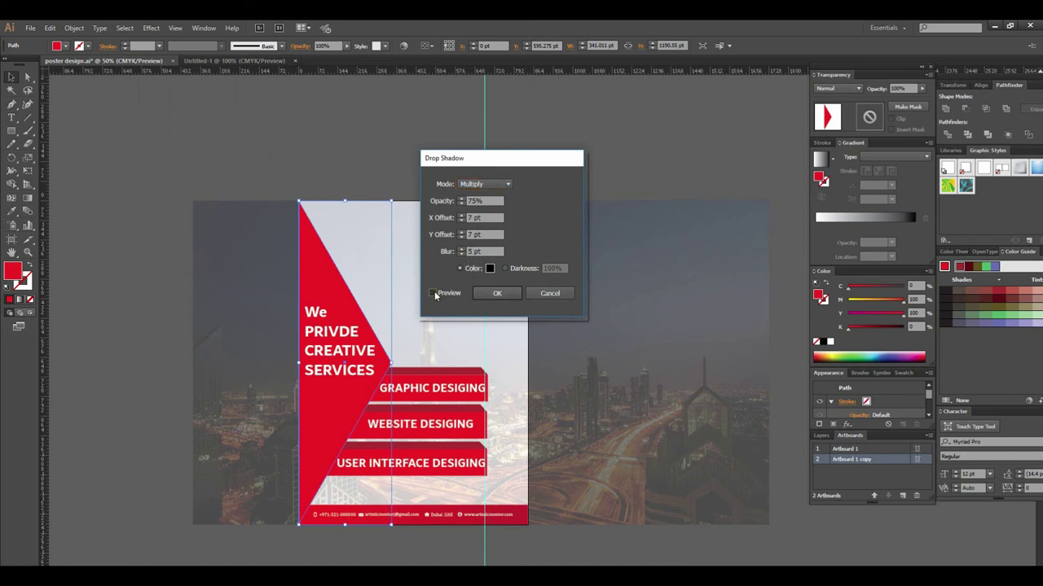
left_click(495, 295)
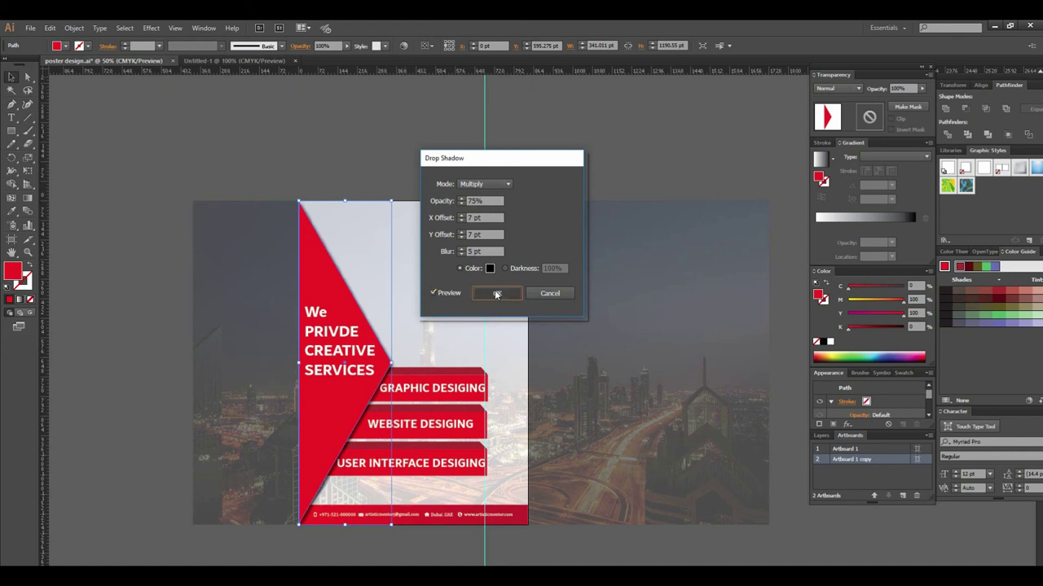
left_click(430, 558)
left_click(502, 416)
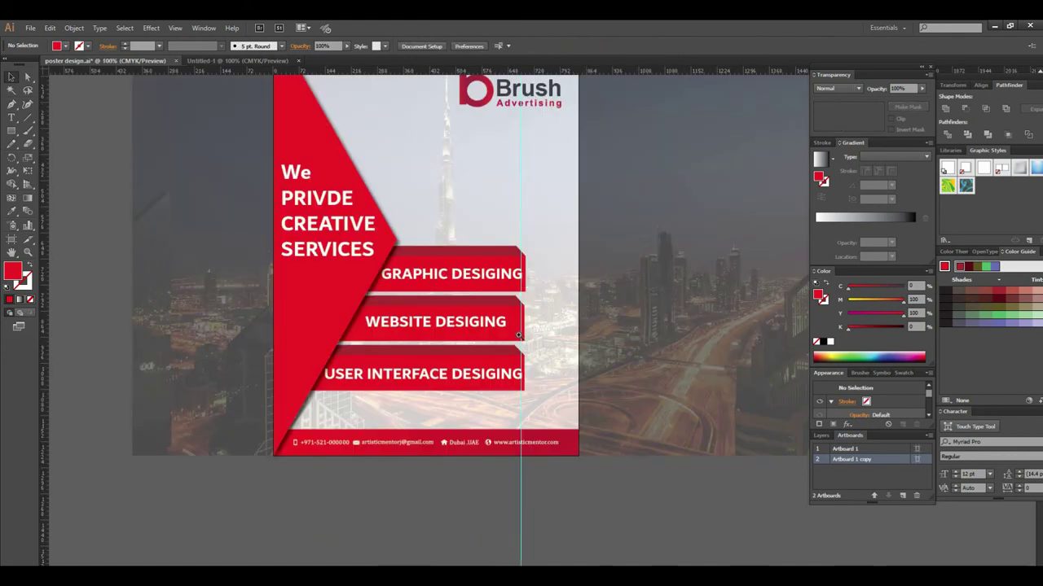
Nudge the three service bars and their text two steps to the right
key("ctrl+plus")
key("ctrl+plus")
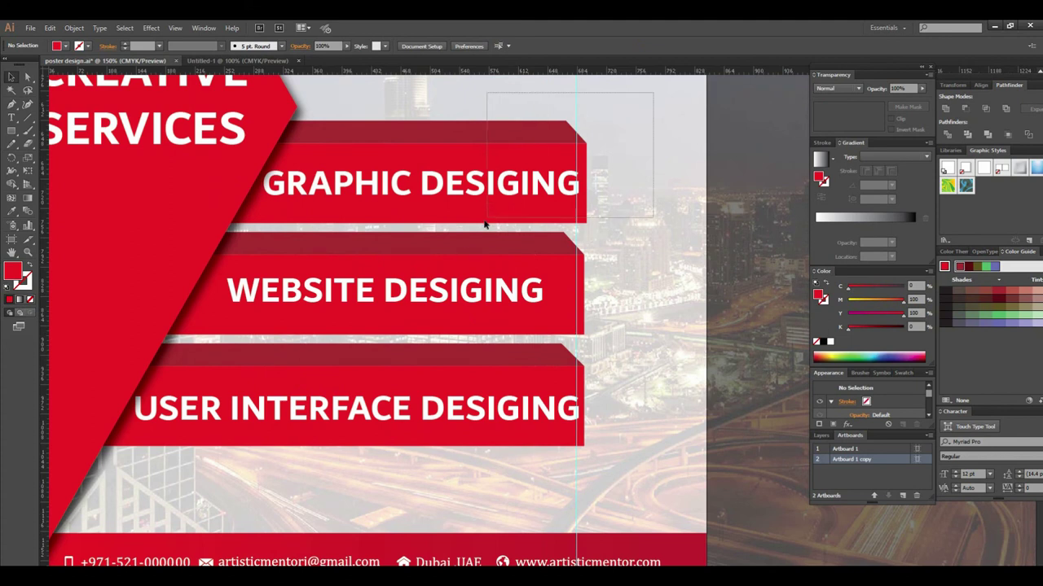
left_click(384, 443)
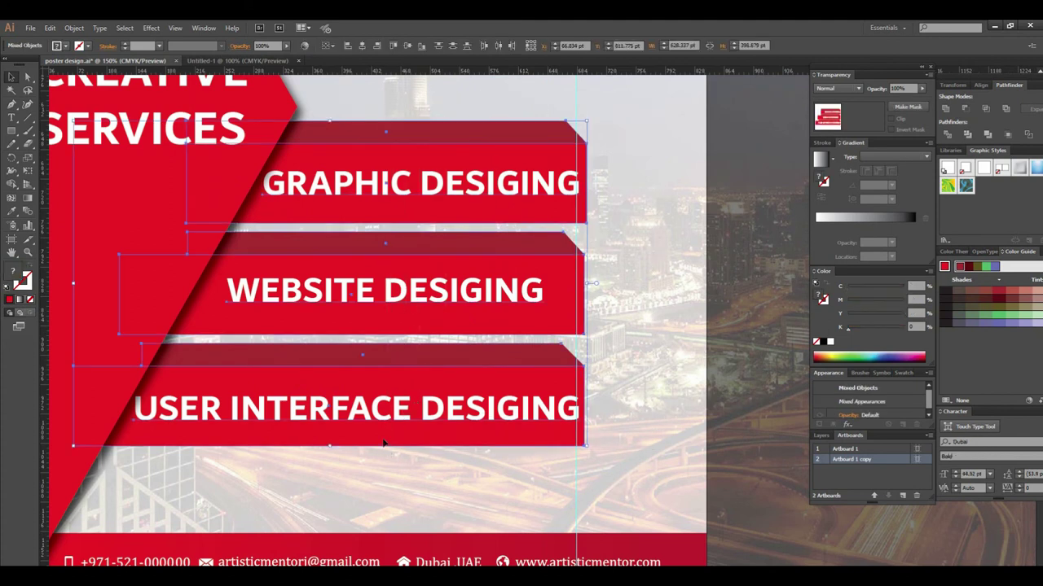
key("Right")
key("Right")
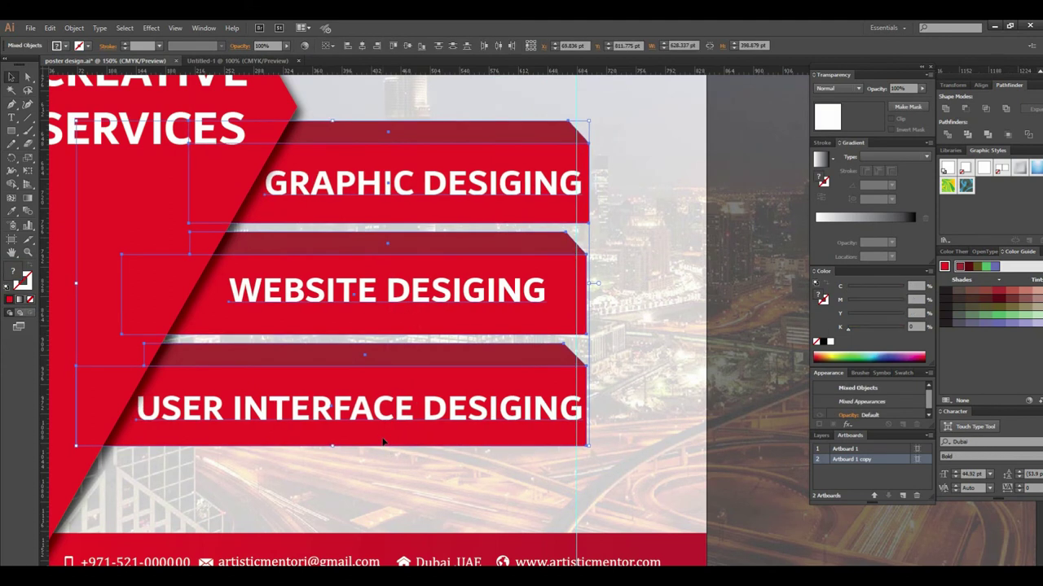
key("Right")
key("Right")
key("Right")
key("Right")
key("Right")
key("Right")
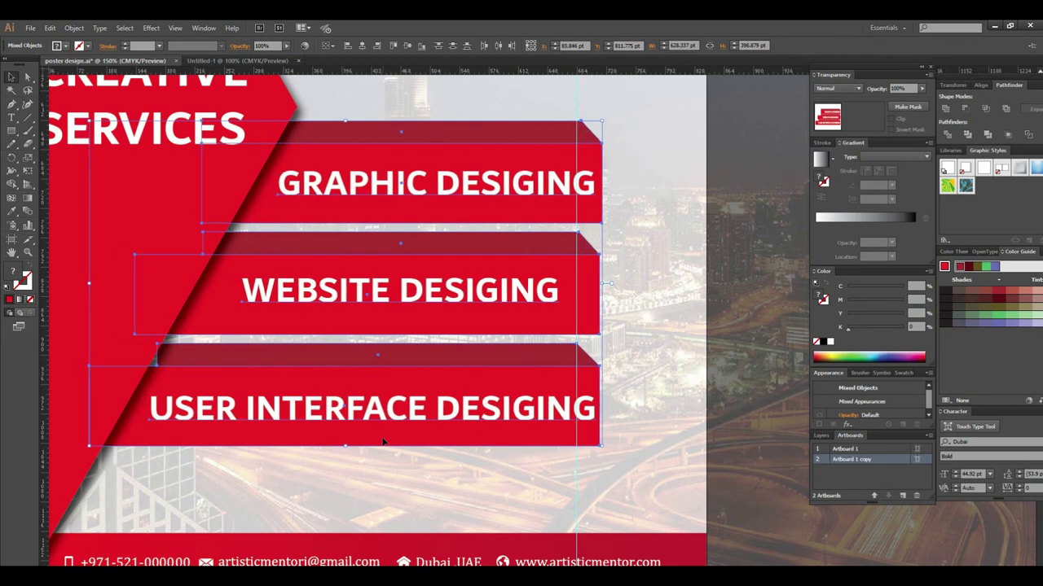
left_click(316, 481)
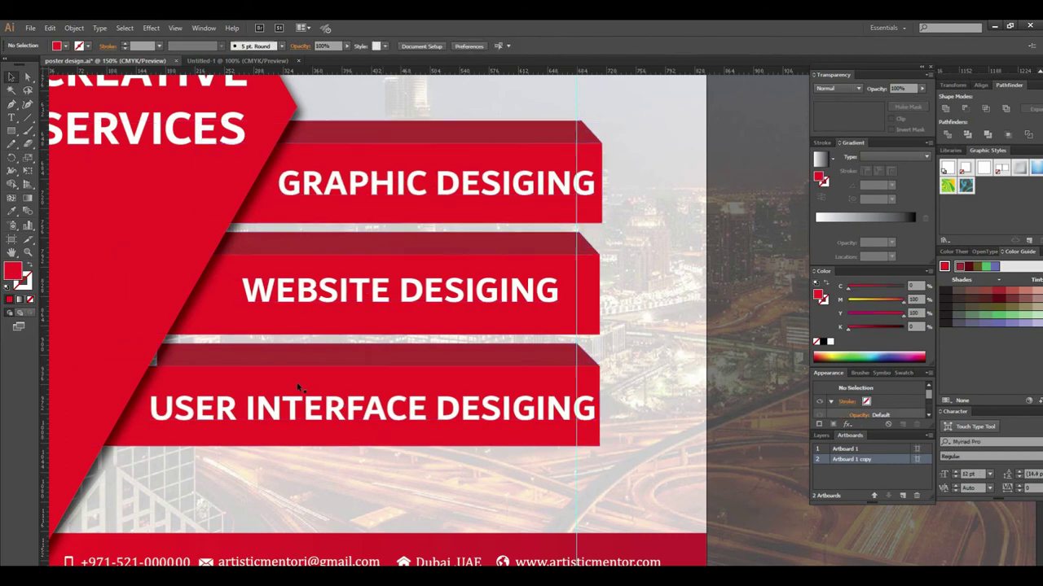
Ungroup the USER INTERFACE DESIGING bar and stretch its dark bevel strip further left
left_click(167, 356)
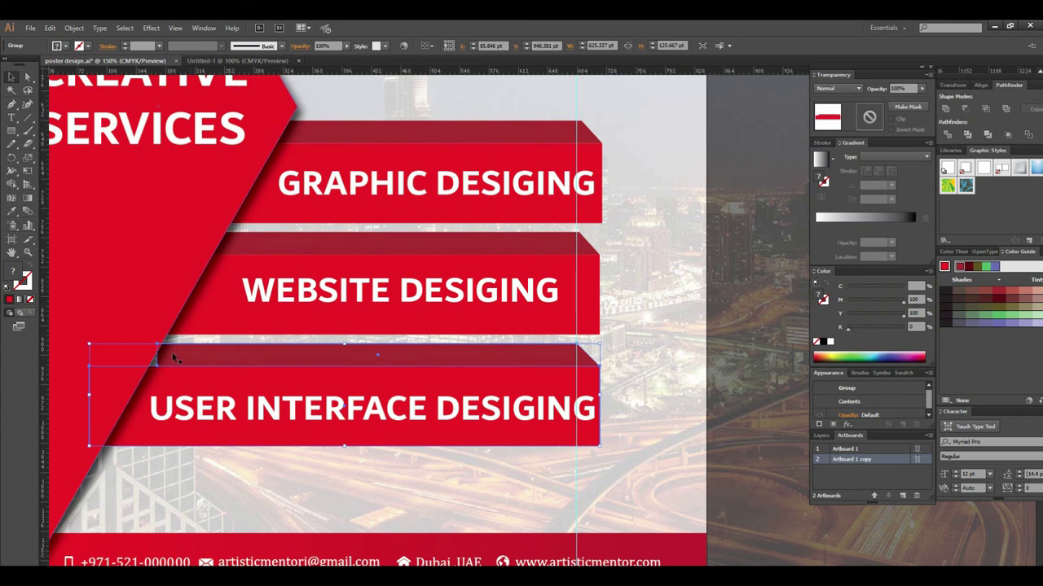
right_click(195, 358)
left_click(237, 419)
left_click(238, 460)
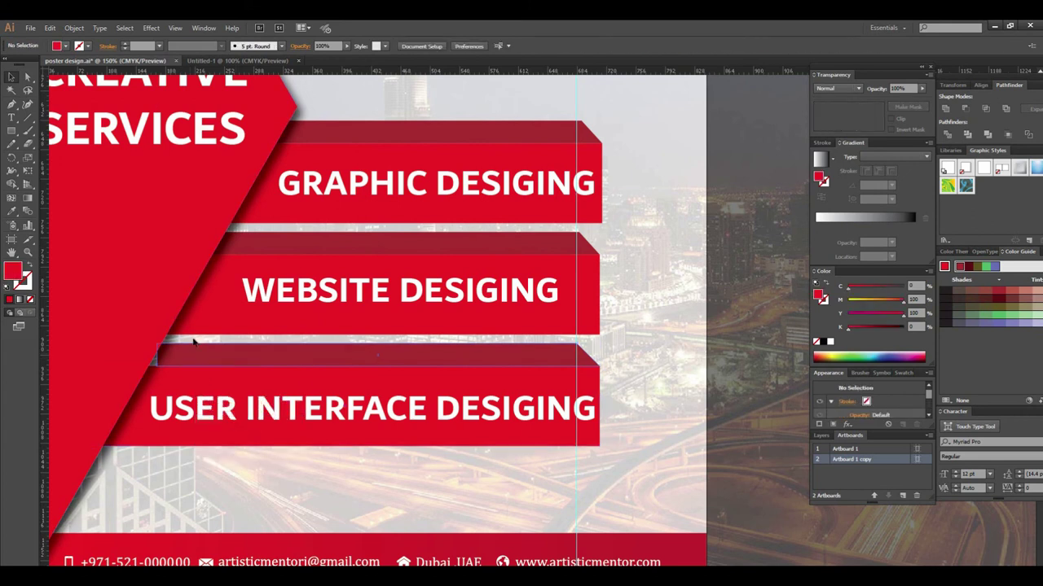
left_click(179, 354)
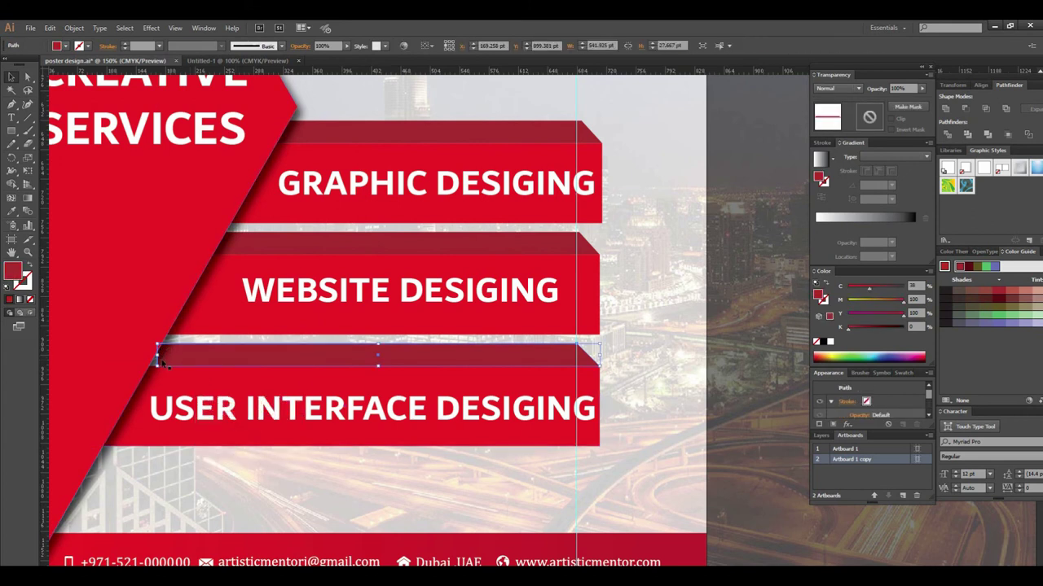
left_click_drag(162, 352, 132, 352)
scroll(512, 313, "up", 2)
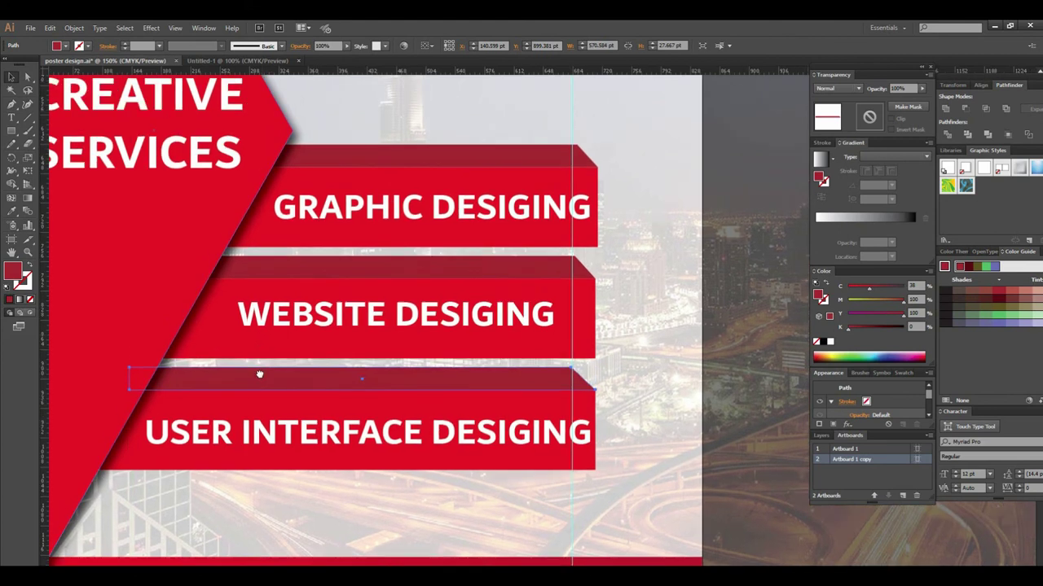
scroll(512, 313, "down", 3)
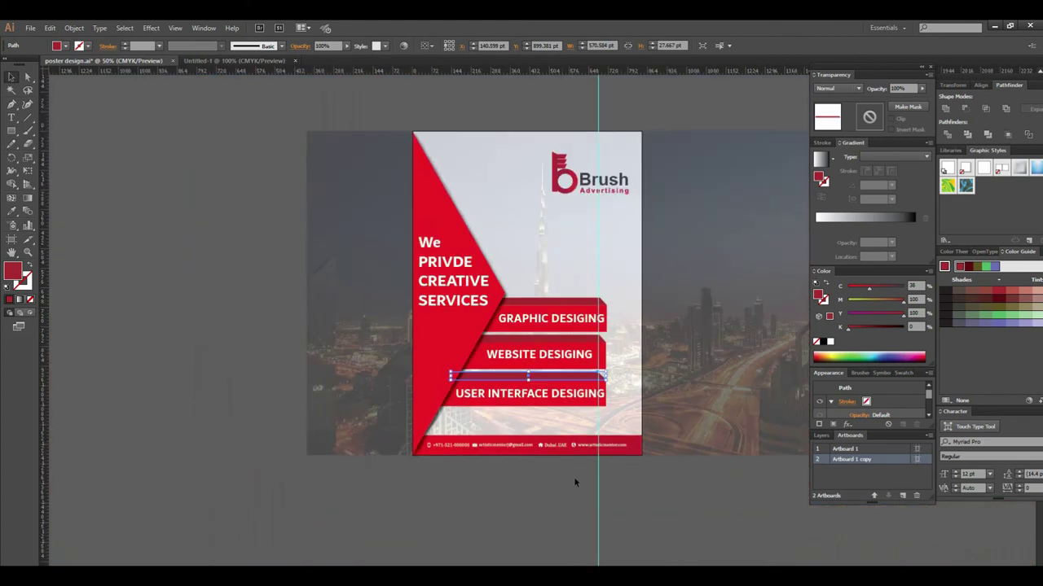
left_click(574, 482)
scroll(594, 426, "down", 1)
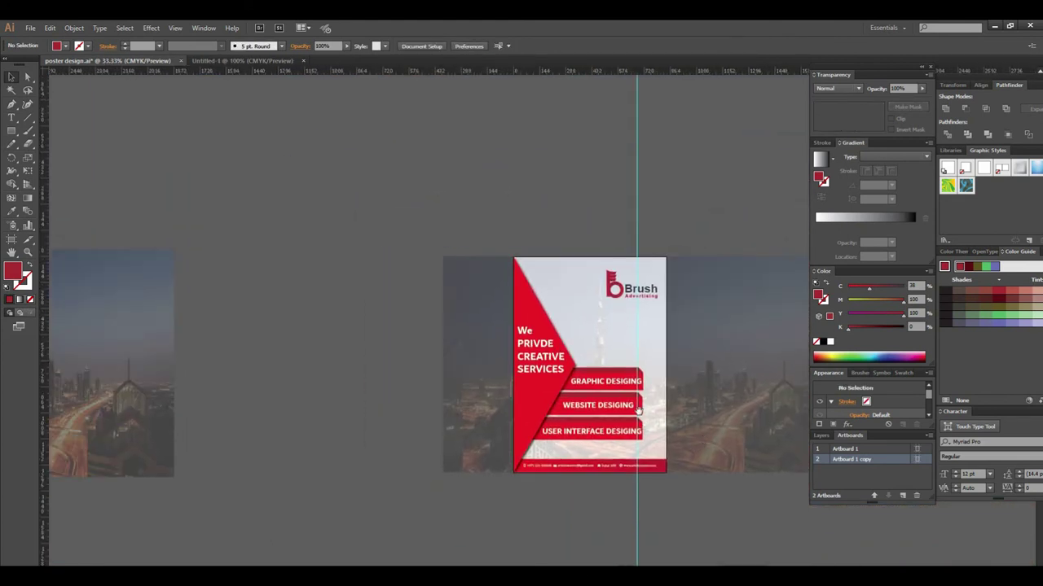
Apply the same Multiply drop shadow to the Brush Advertising logo group
scroll(600, 326, "up", 1)
scroll(530, 302, "up", 1)
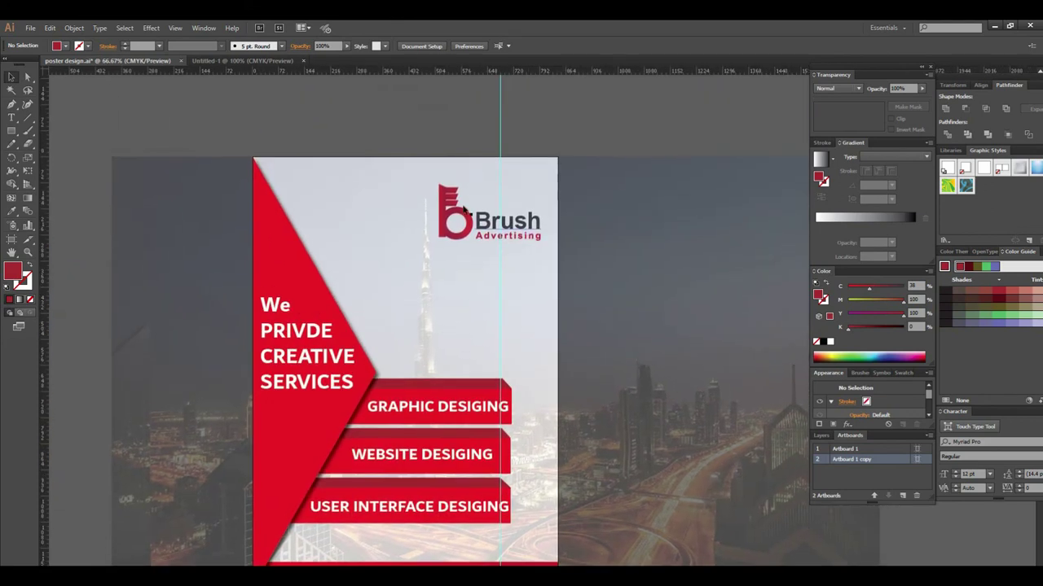
left_click(556, 265)
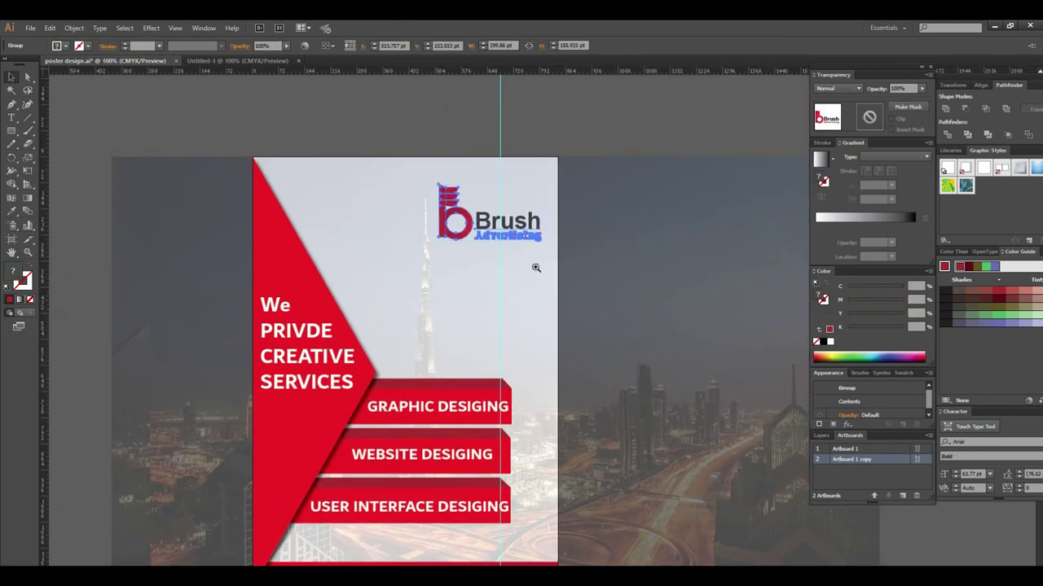
scroll(521, 281, "up", 1)
left_click(152, 28)
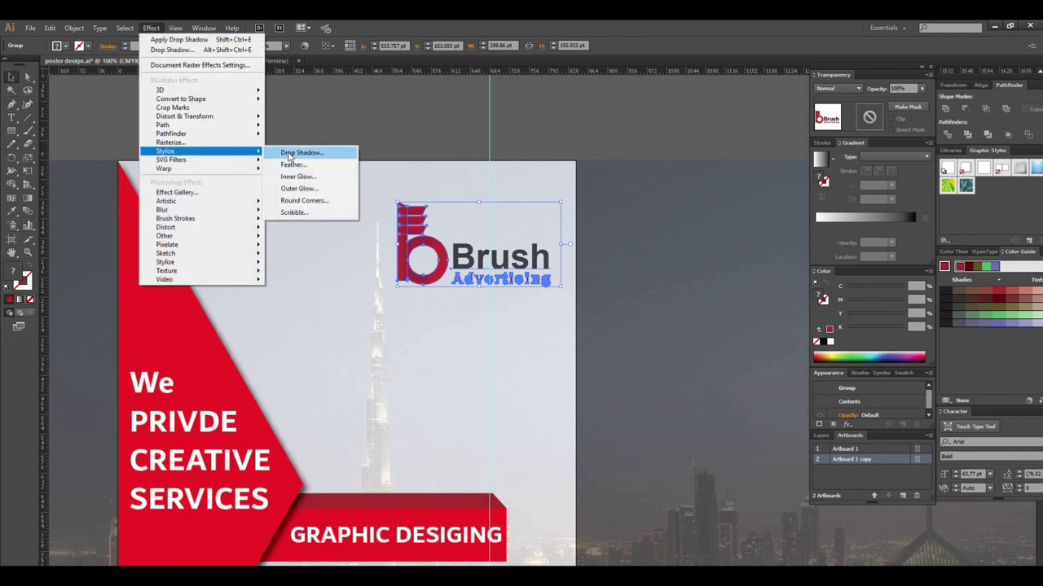
left_click(292, 153)
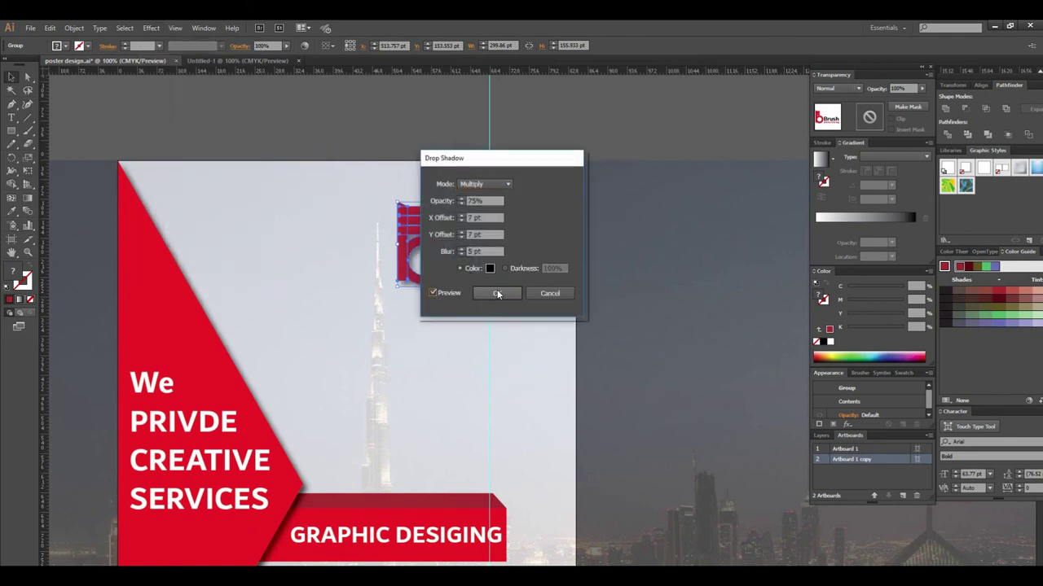
left_click(497, 294)
left_click(614, 345)
Zoom out and recentre the view to review the whole poster
key("ctrl+minus")
key("ctrl+minus")
key("ctrl+minus")
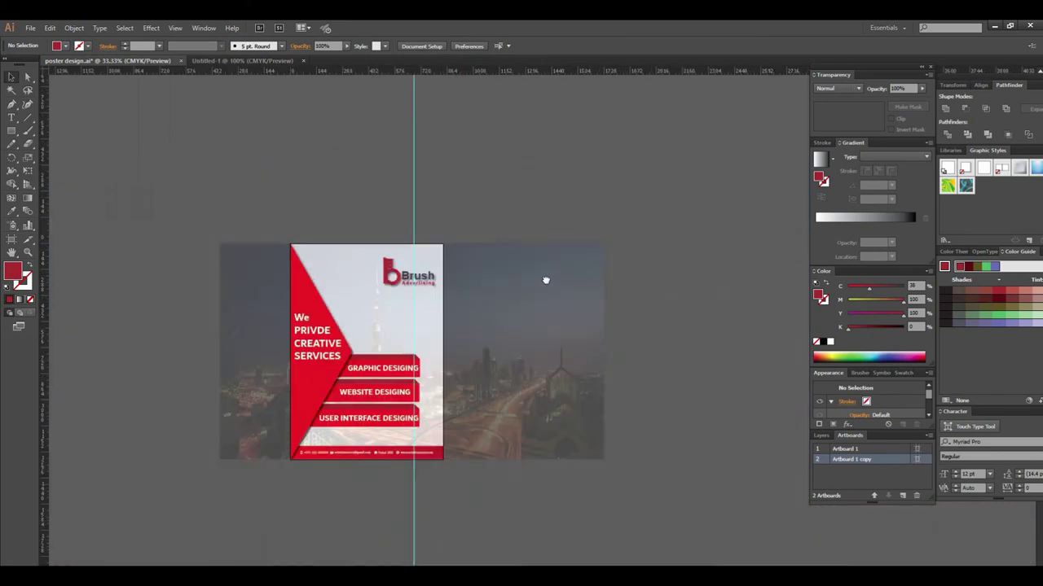
left_click_drag(546, 280, 582, 183)
left_click(538, 332)
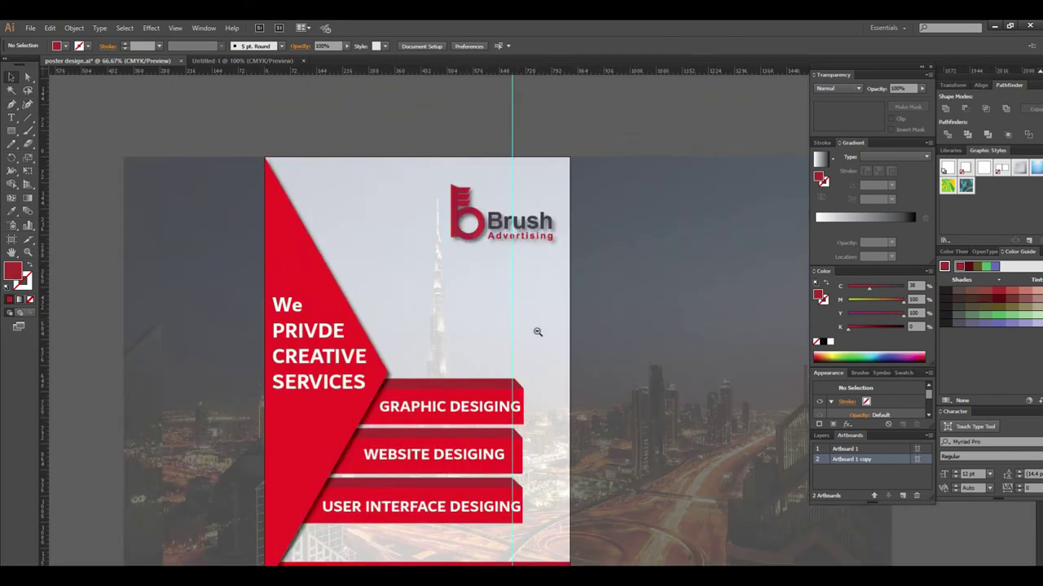
left_click(537, 333, "alt")
left_click(531, 330)
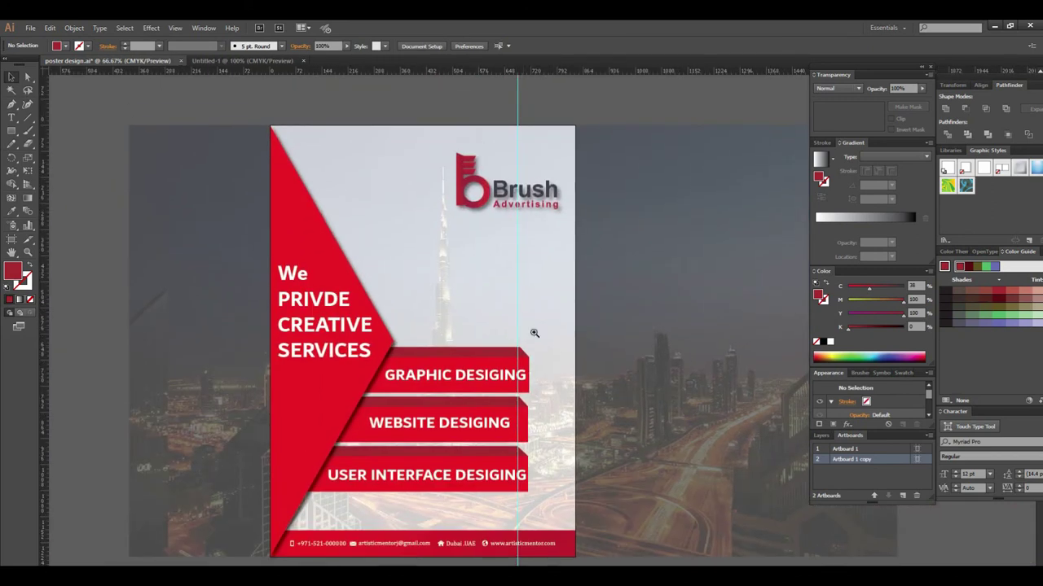
left_click(534, 333, "alt")
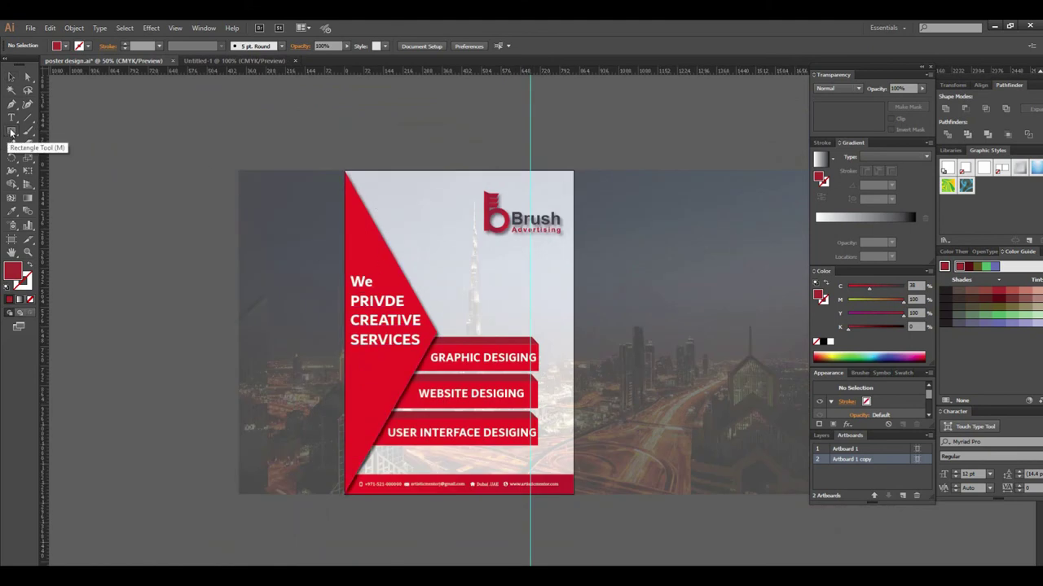
Draw a rectangle covering the whole artboard and unlock all objects, including the skyline image
left_click(12, 132)
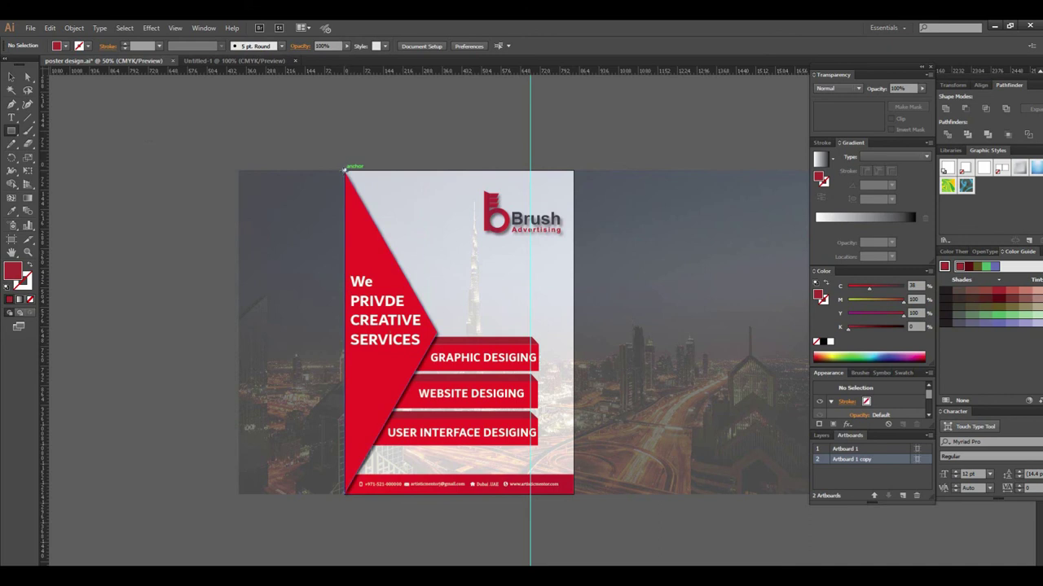
left_click_drag(345, 168, 573, 495)
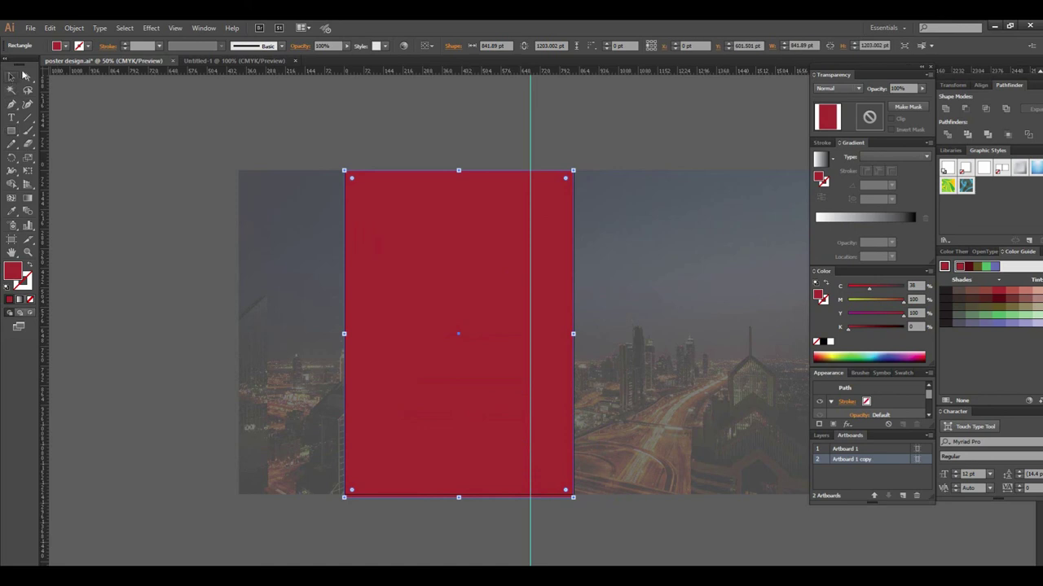
left_click(74, 29)
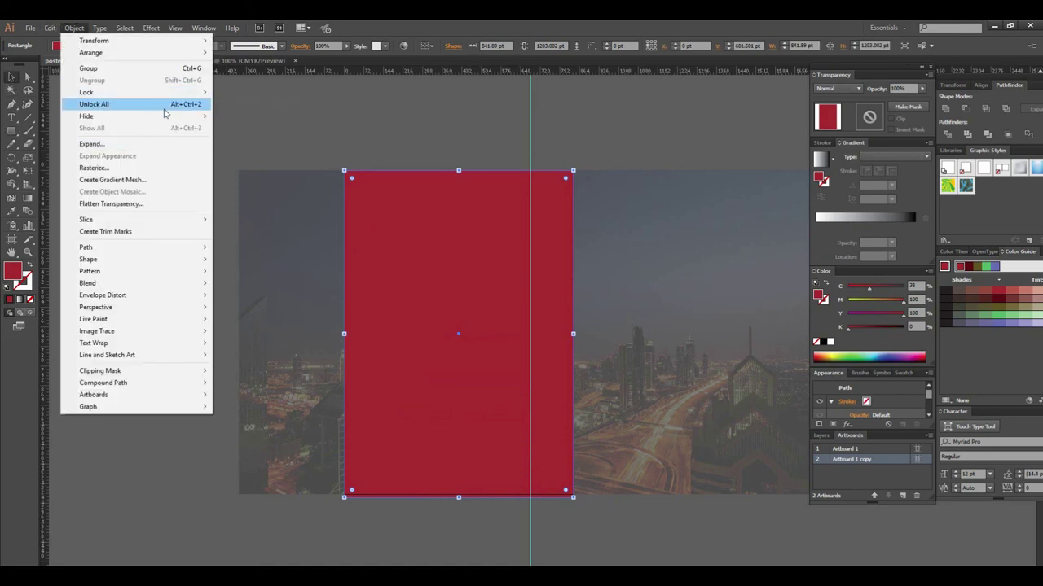
left_click(161, 105)
Make a clipping mask from the artboard rectangle and the skyline image
left_click(391, 204)
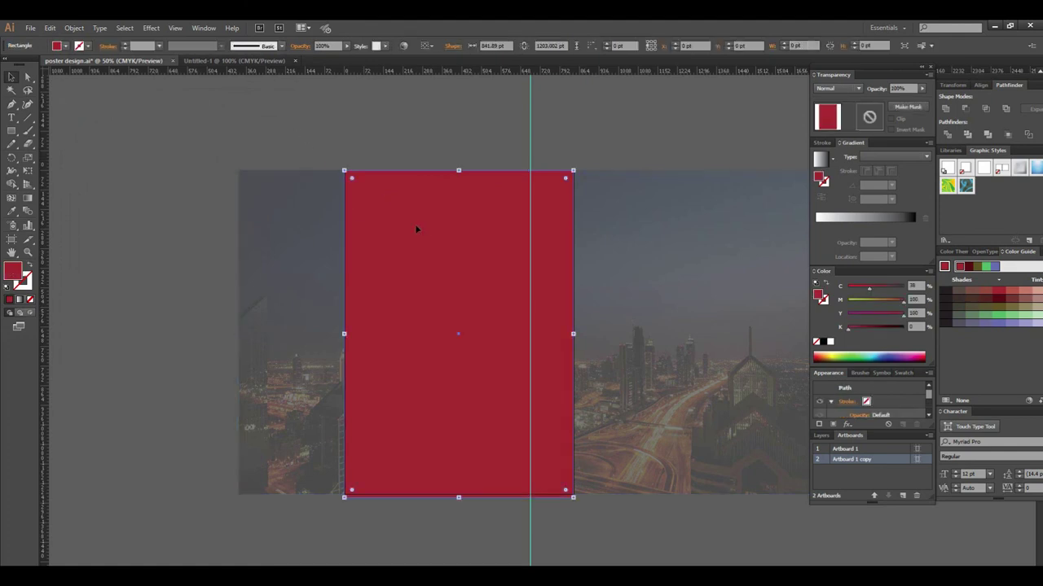
left_click(304, 203, "shift")
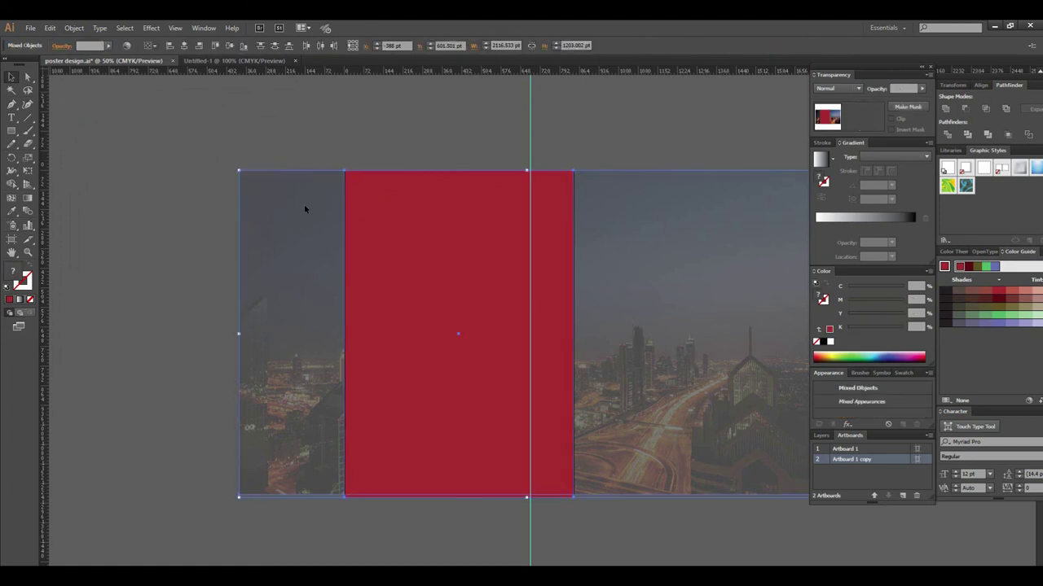
right_click(369, 218)
left_click(400, 278)
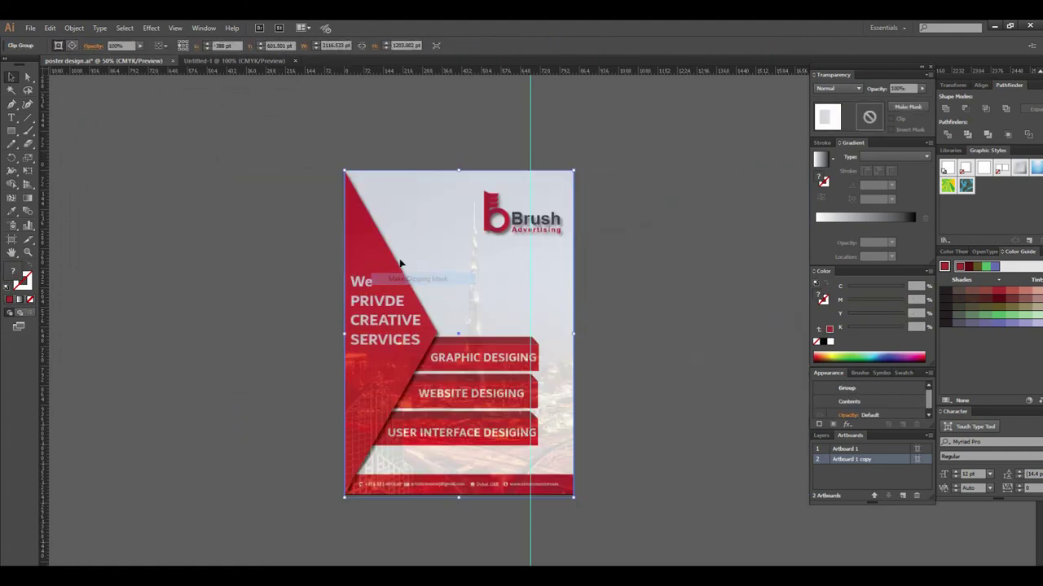
left_click(268, 167)
key("ctrl+minus")
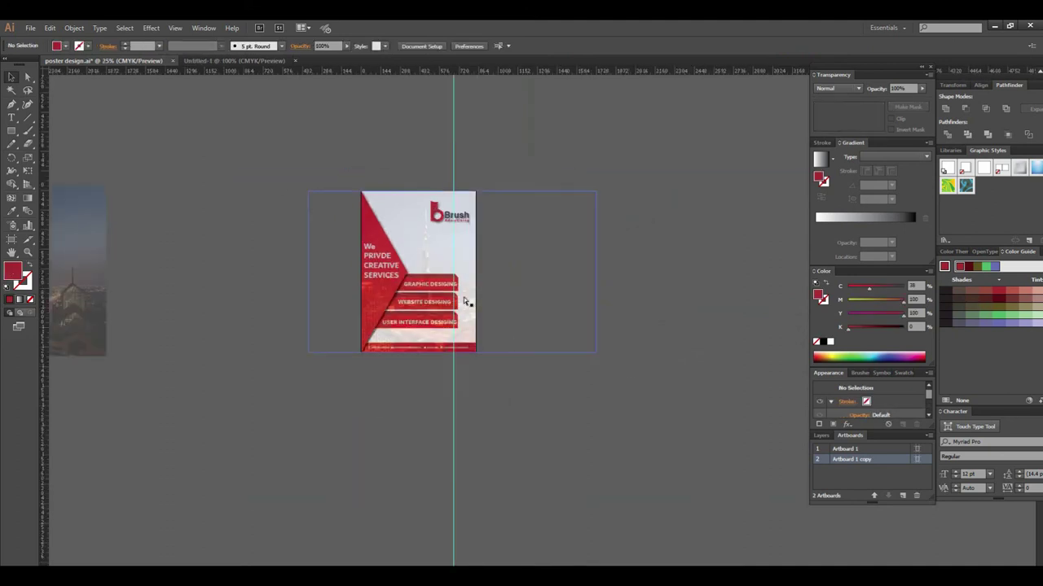
scroll(464, 297, "up", 1)
scroll(489, 309, "up", 1)
scroll(570, 334, "up", 2)
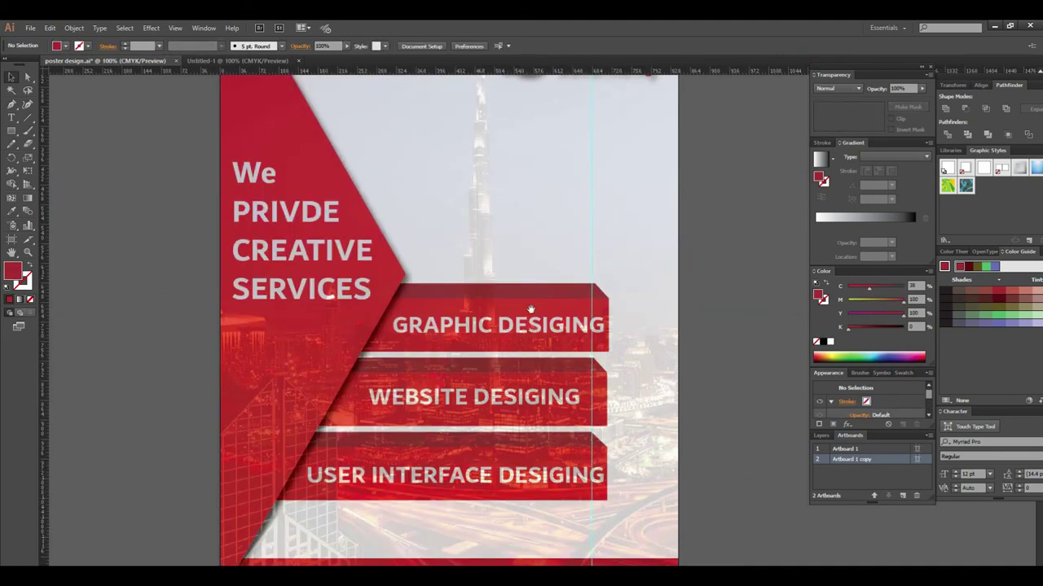
scroll(551, 351, "down", 2)
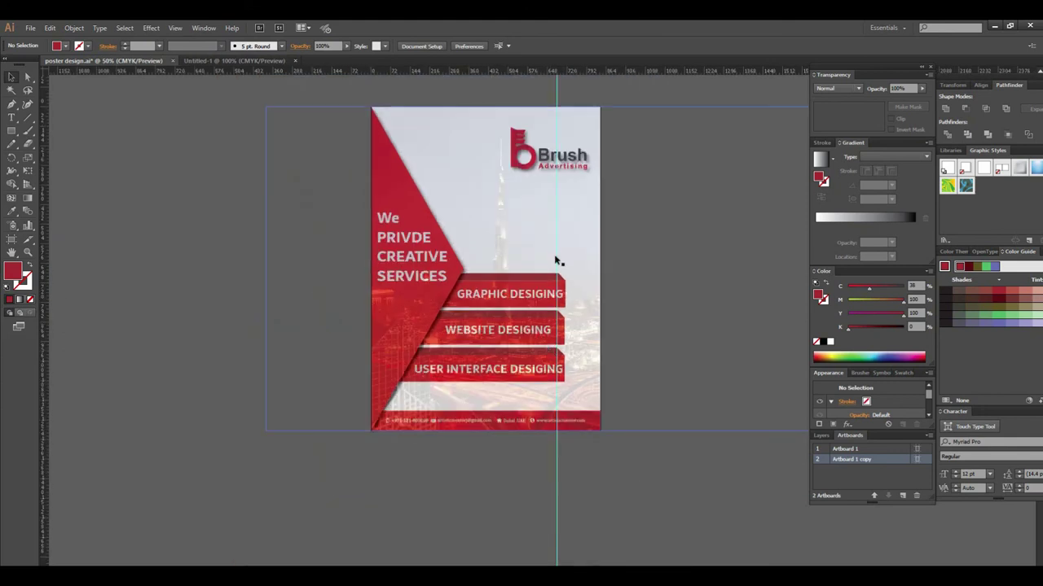
Send the clipped poster group to the back
left_click(563, 248)
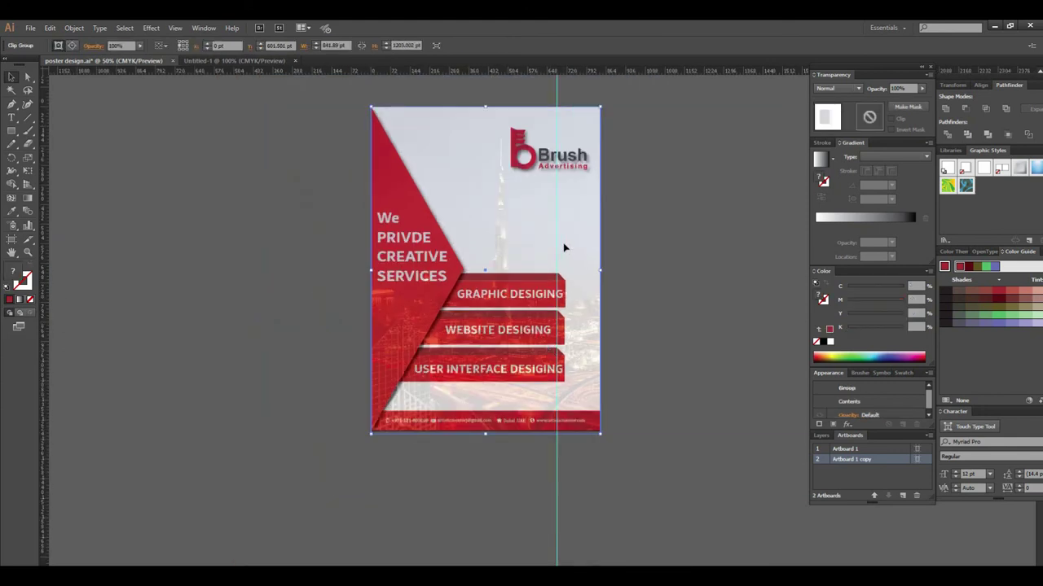
right_click(566, 246)
left_click(738, 372)
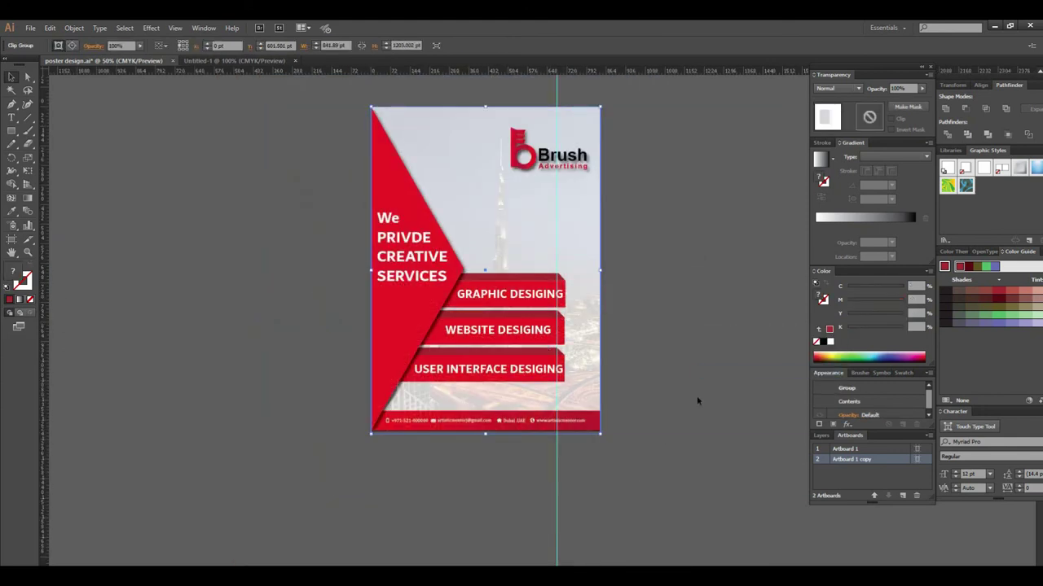
left_click(642, 482)
scroll(559, 303, "up", 1)
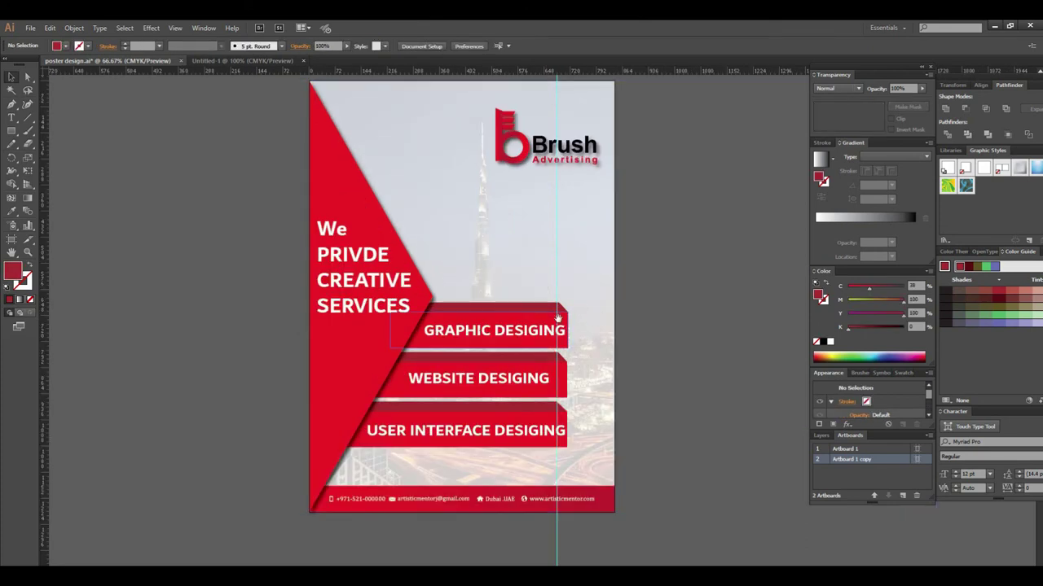
scroll(559, 303, "up", 1)
scroll(558, 302, "down", 2)
scroll(559, 302, "down", 2)
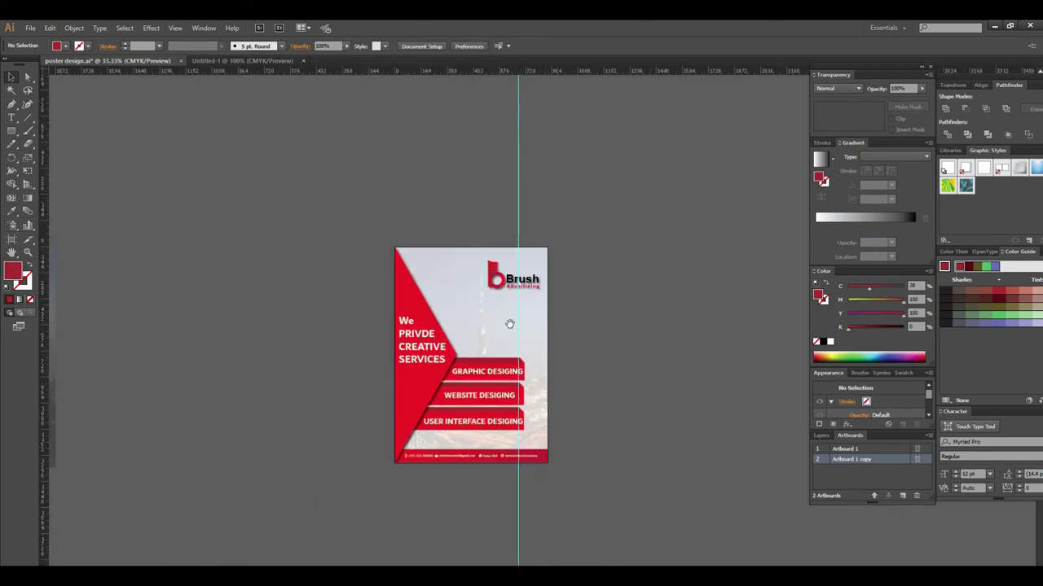
scroll(504, 324, "up", 1)
scroll(505, 326, "up", 1)
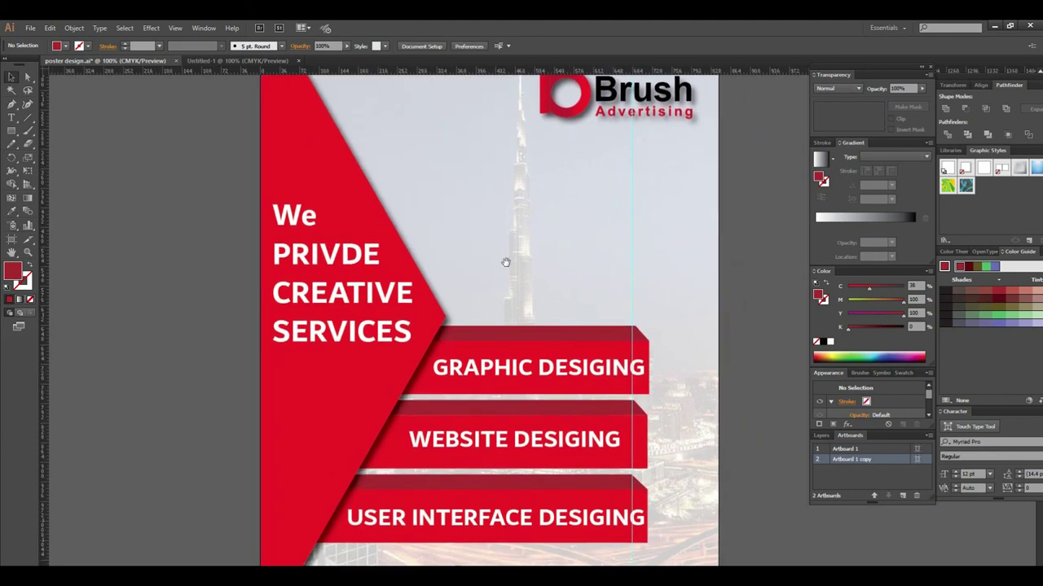
scroll(631, 323, "down", 2)
scroll(447, 284, "right", 2)
scroll(475, 281, "left", 1)
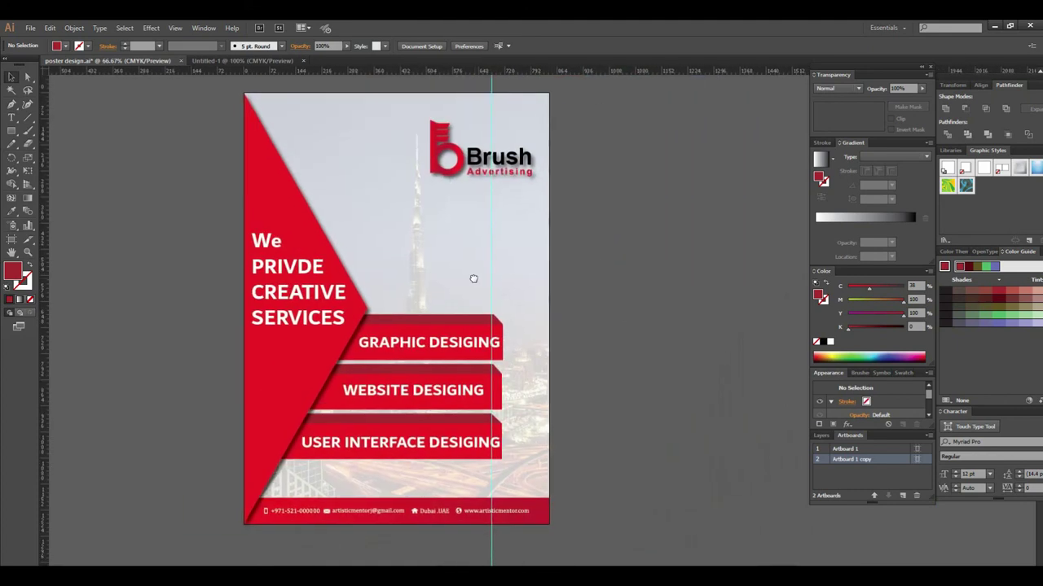
scroll(452, 280, "down", 2)
scroll(482, 293, "left", 2)
scroll(500, 302, "left", 2)
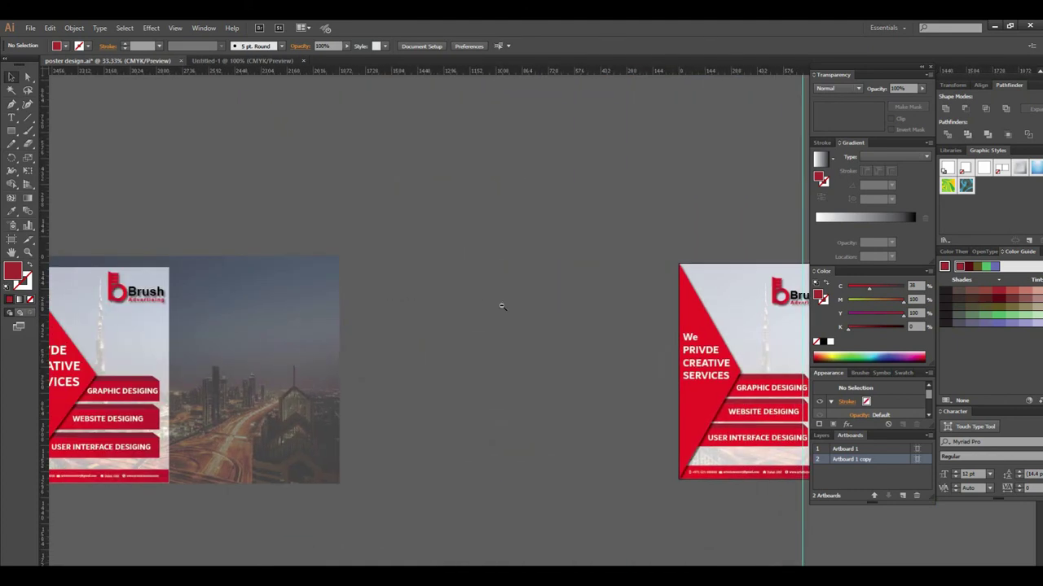
scroll(500, 302, "down", 1)
scroll(426, 361, "down", 1)
left_click_drag(338, 346, 460, 349)
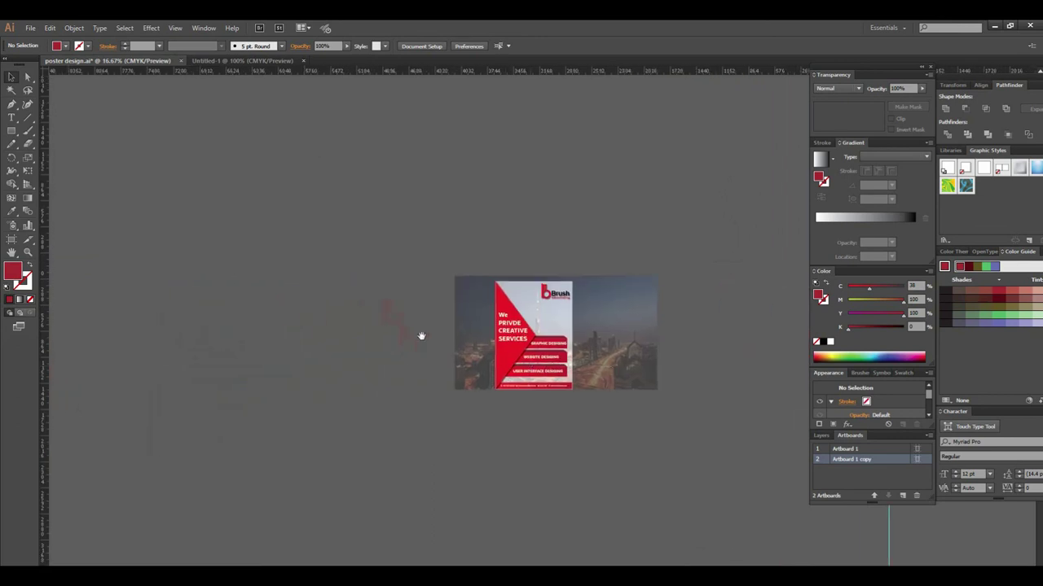
scroll(538, 354, "right", 3)
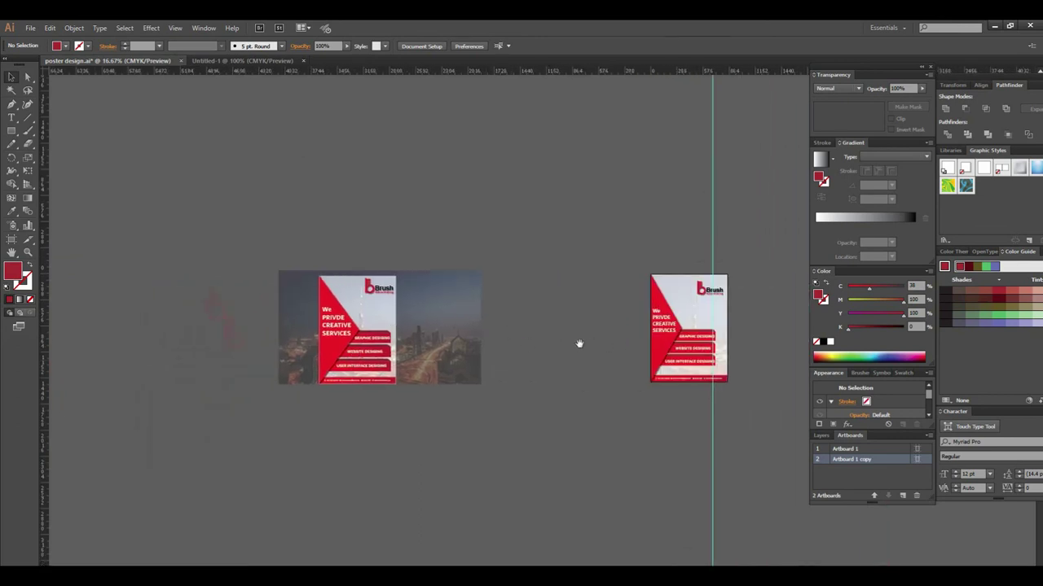
scroll(592, 344, "right", 1)
scroll(598, 321, "up", 1)
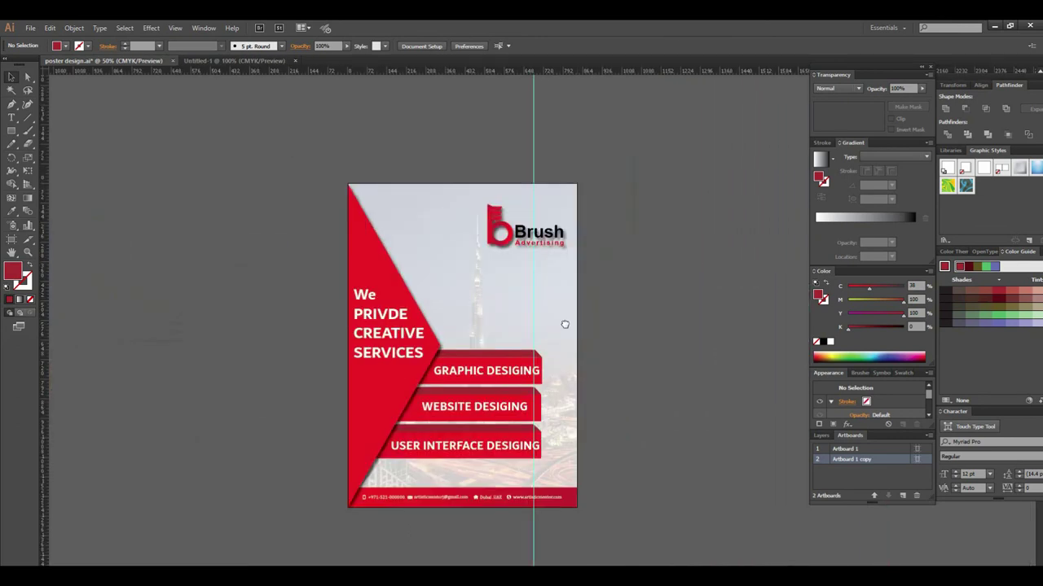
scroll(598, 321, "up", 3)
left_click_drag(474, 338, 507, 274)
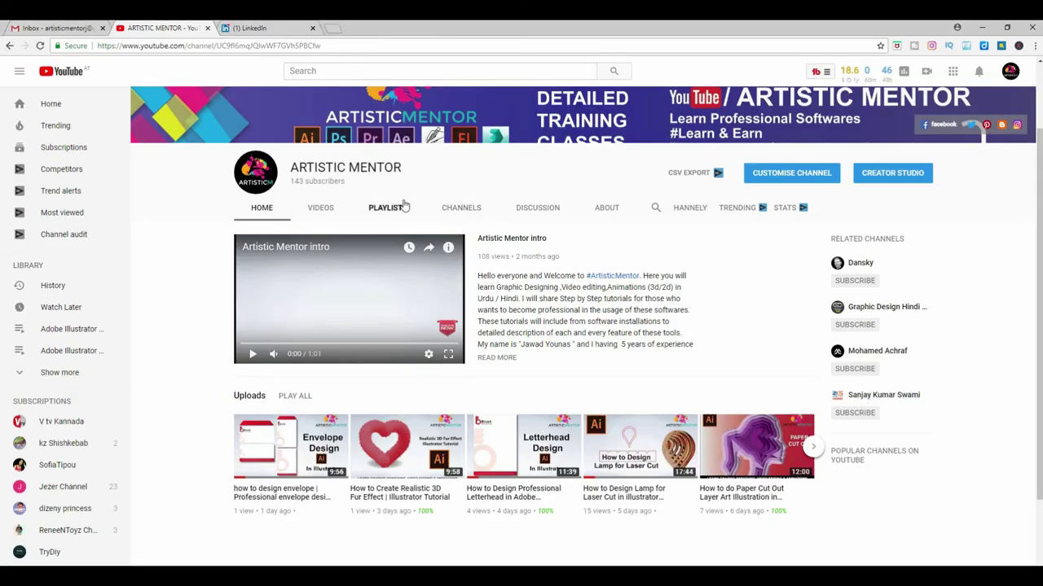
left_click(404, 205)
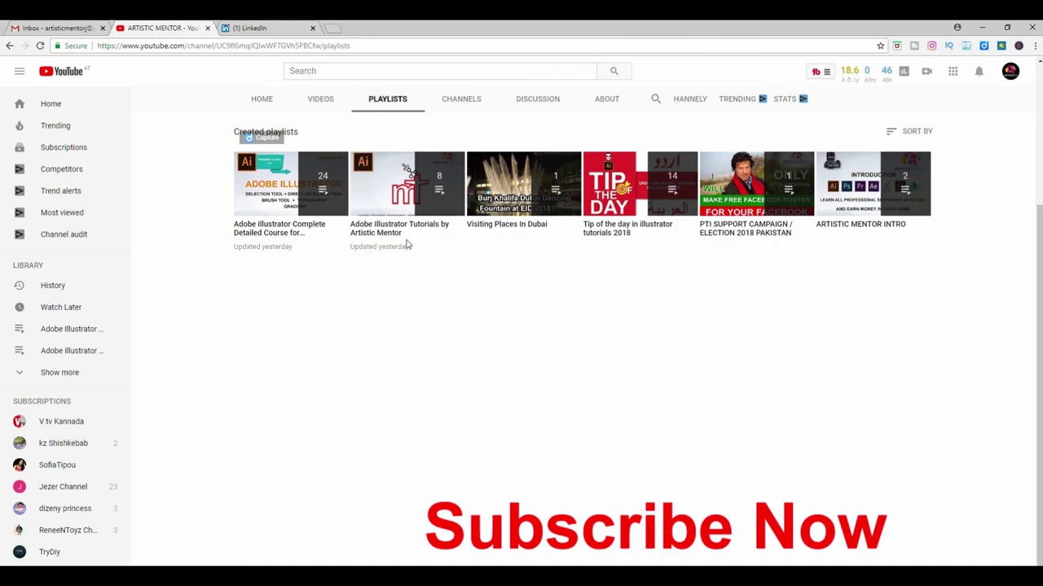
scroll(321, 228, "up", 2)
scroll(273, 214, "up", 2)
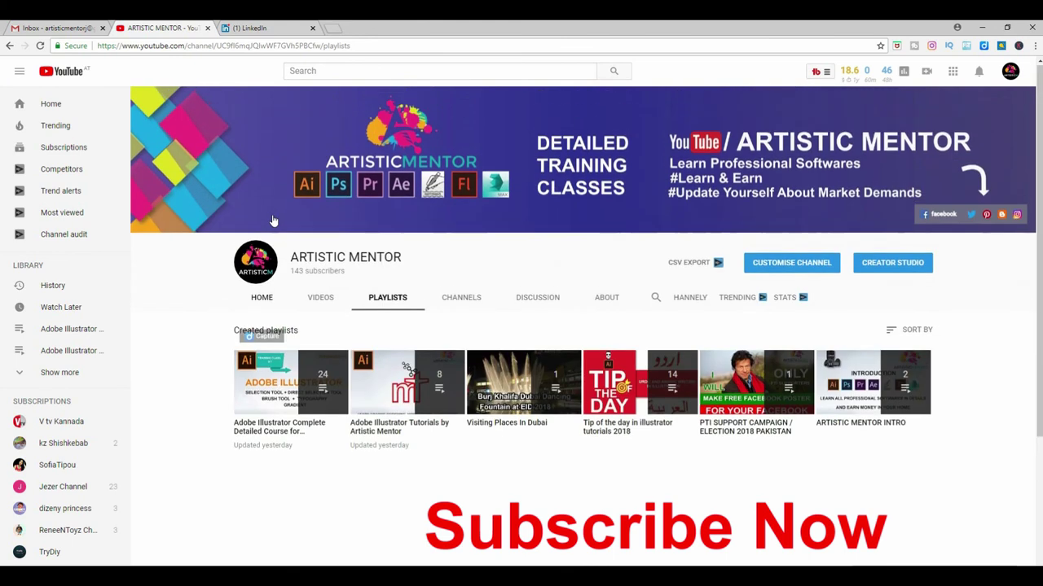
left_click(262, 299)
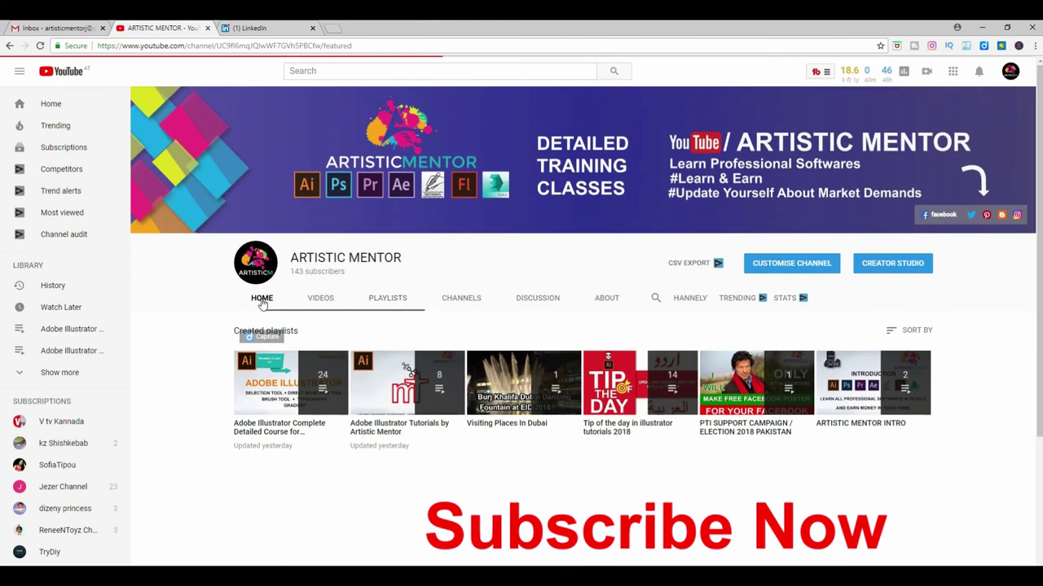